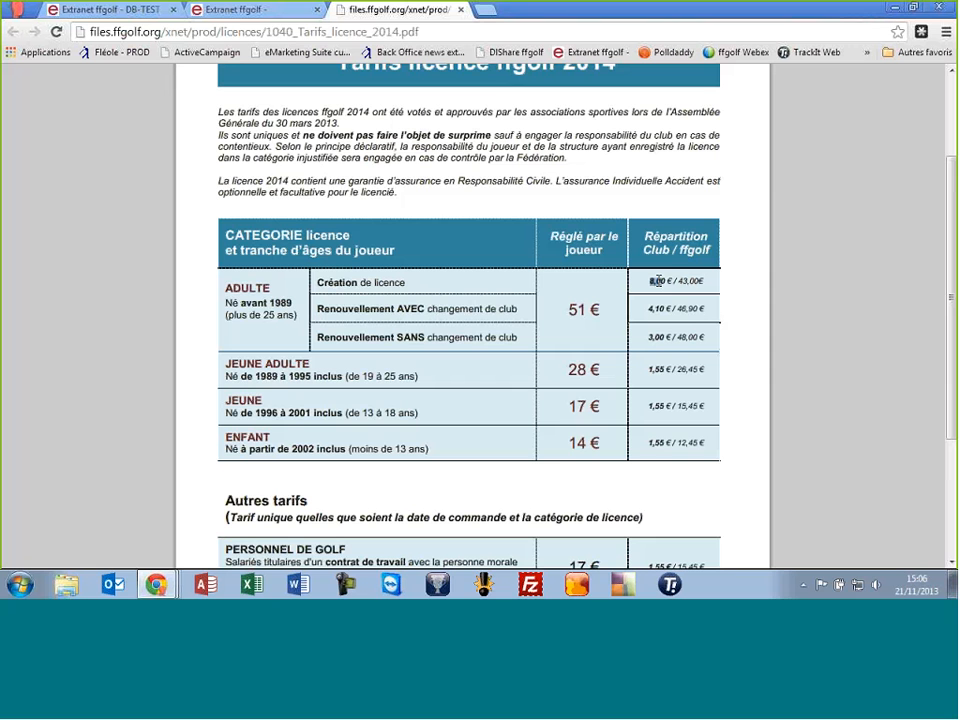
Review the club price shares: 8,00 € creation, 4,10 € club change, 3,00 € renewal, 10 € duplicate
{"action": "left_click_drag", "start_coordinate": [659, 281], "coordinate": [664, 281]}
{"action": "left_click", "coordinate": [638, 285]}
{"action": "left_click_drag", "start_coordinate": [651, 308], "coordinate": [669, 307]}
{"action": "left_click_drag", "start_coordinate": [650, 338], "coordinate": [670, 337]}
{"action": "left_click", "coordinate": [644, 336]}
{"action": "scroll", "coordinate": [480, 366], "scroll_direction": "down", "scroll_amount": 1}
{"action": "scroll", "coordinate": [484, 362], "scroll_direction": "down", "scroll_amount": 4}
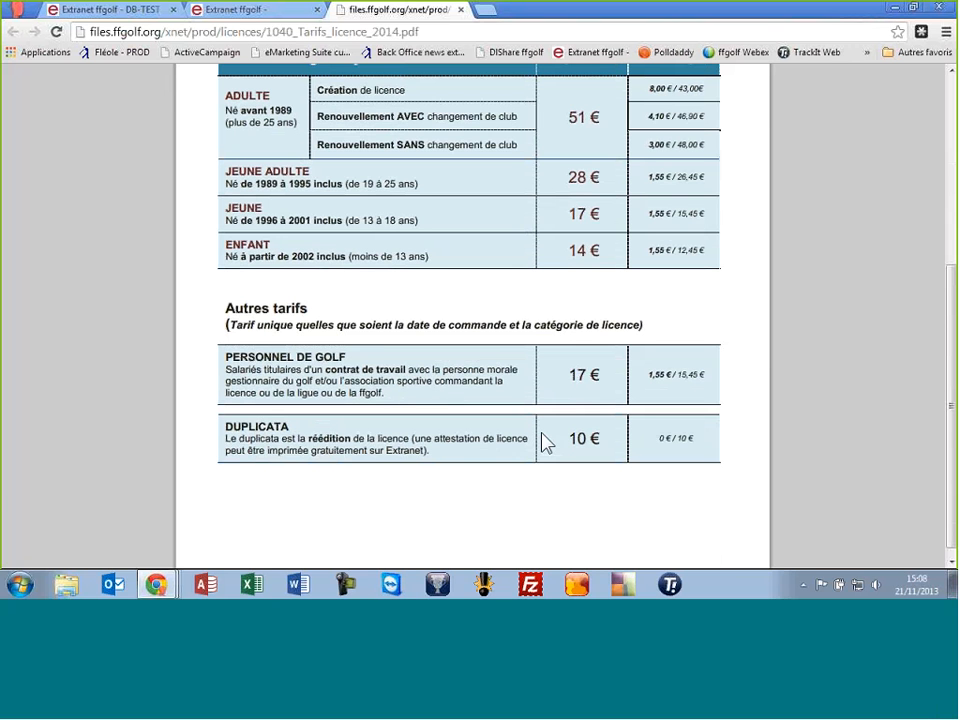
{"action": "left_click_drag", "start_coordinate": [573, 437], "coordinate": [599, 438]}
{"action": "scroll", "coordinate": [361, 433], "scroll_direction": "up", "scroll_amount": 1}
{"action": "scroll", "coordinate": [399, 428], "scroll_direction": "up", "scroll_amount": 4}
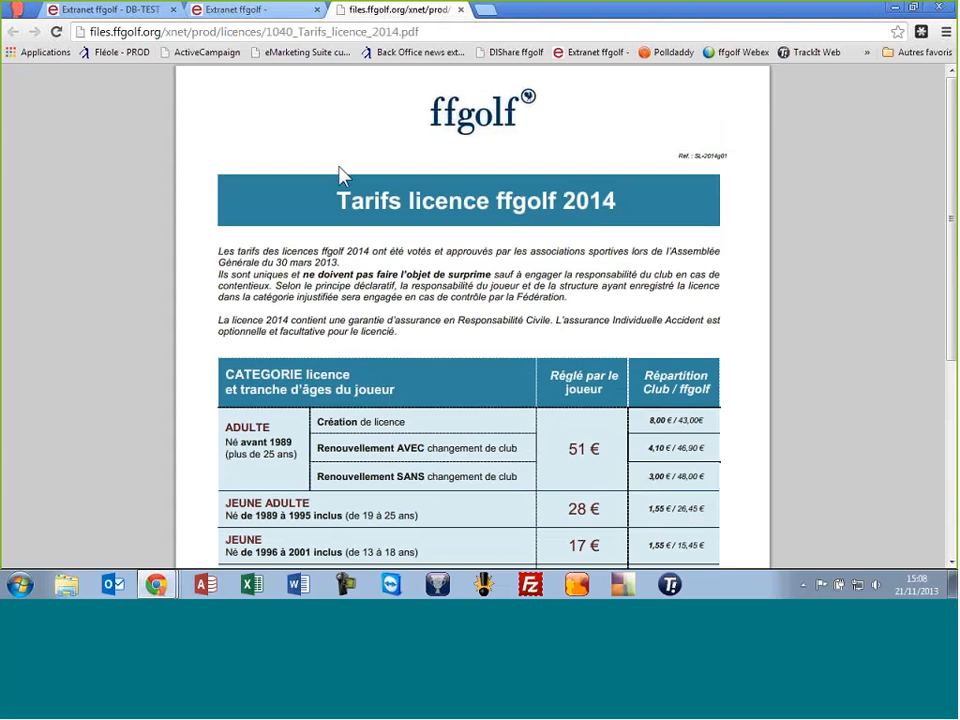
Log in to the club extranet with the club number and password
{"action": "left_click", "coordinate": [97, 12]}
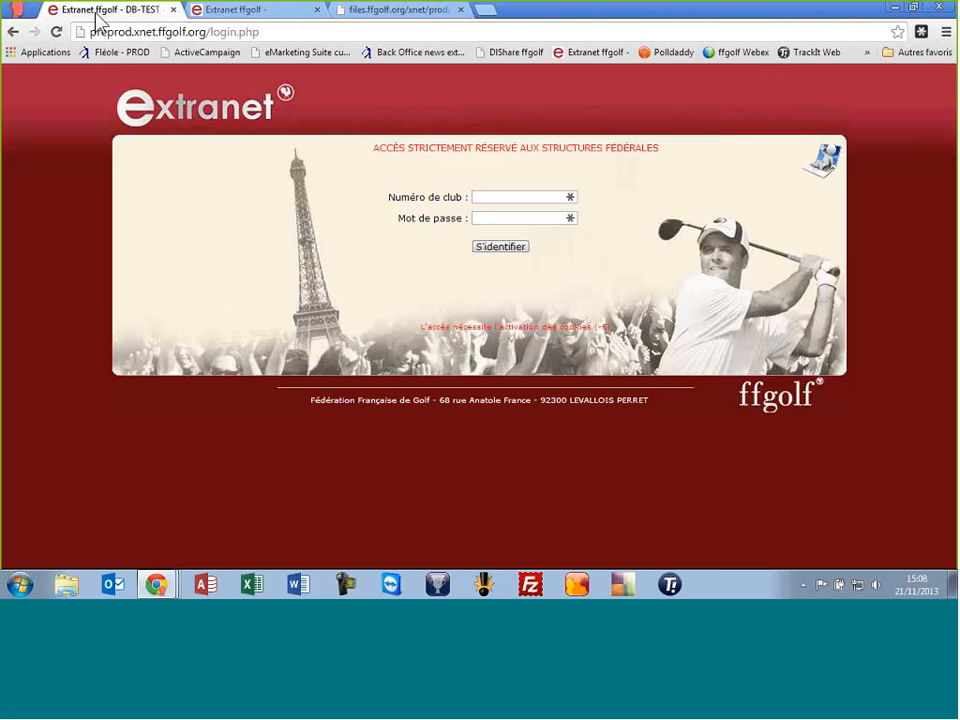
{"action": "left_click", "coordinate": [525, 240]}
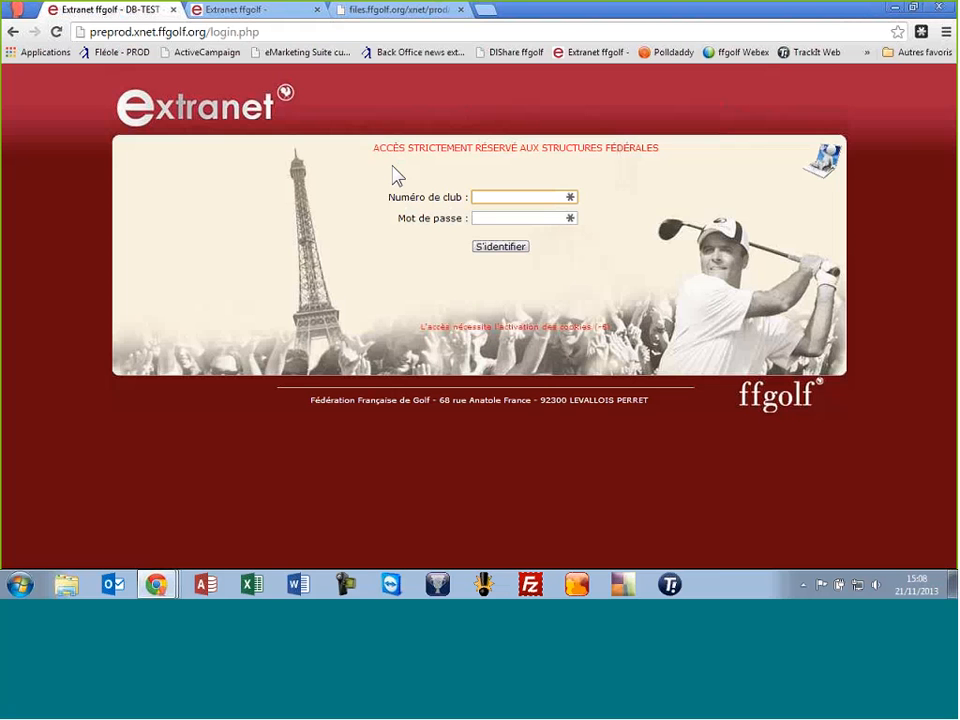
{"action": "type", "text": "777"}
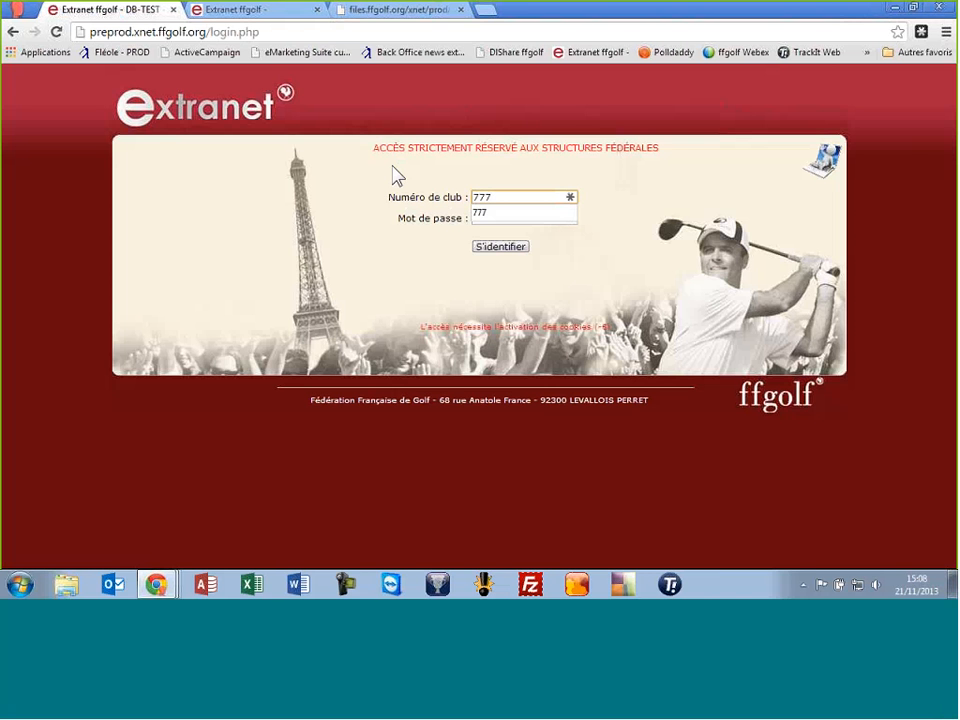
{"action": "key", "text": "Tab"}
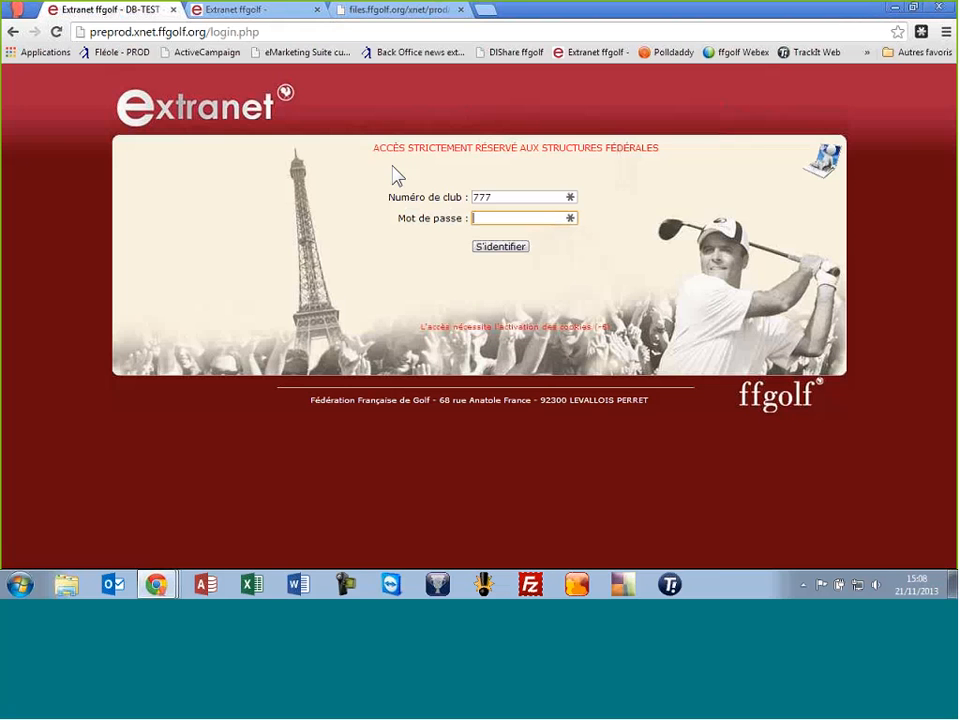
{"action": "type", "text": "*********"}
{"action": "key", "text": "Return"}
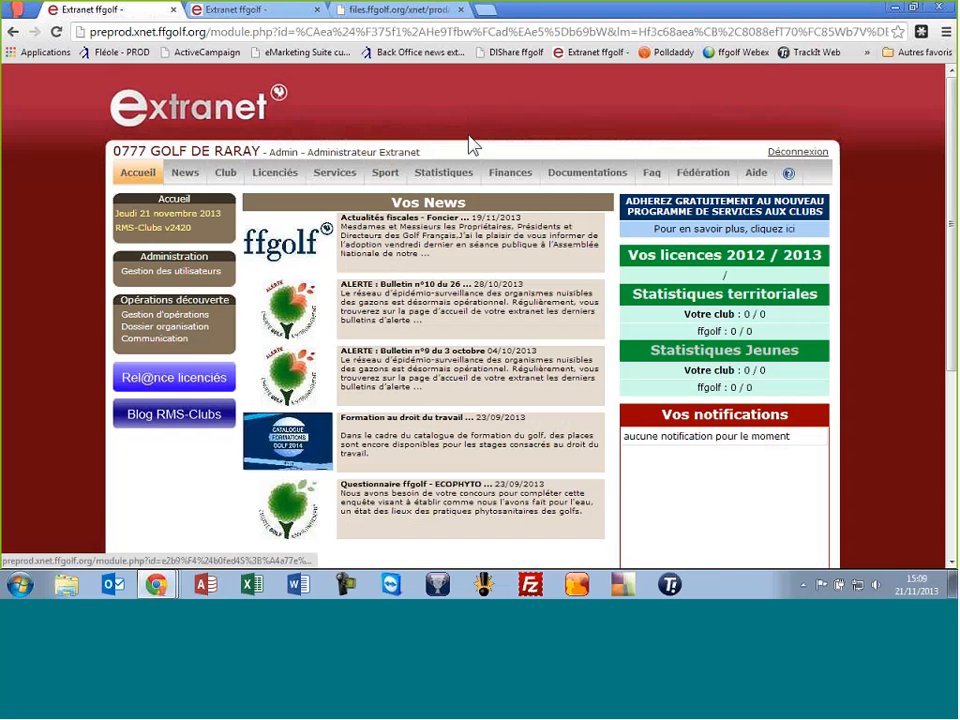
Search the licensees by surname and open the 1999-born licensee's licence record
{"action": "scroll", "coordinate": [531, 133], "scroll_direction": "down", "scroll_amount": 2}
{"action": "scroll", "coordinate": [530, 131], "scroll_direction": "up", "scroll_amount": 2}
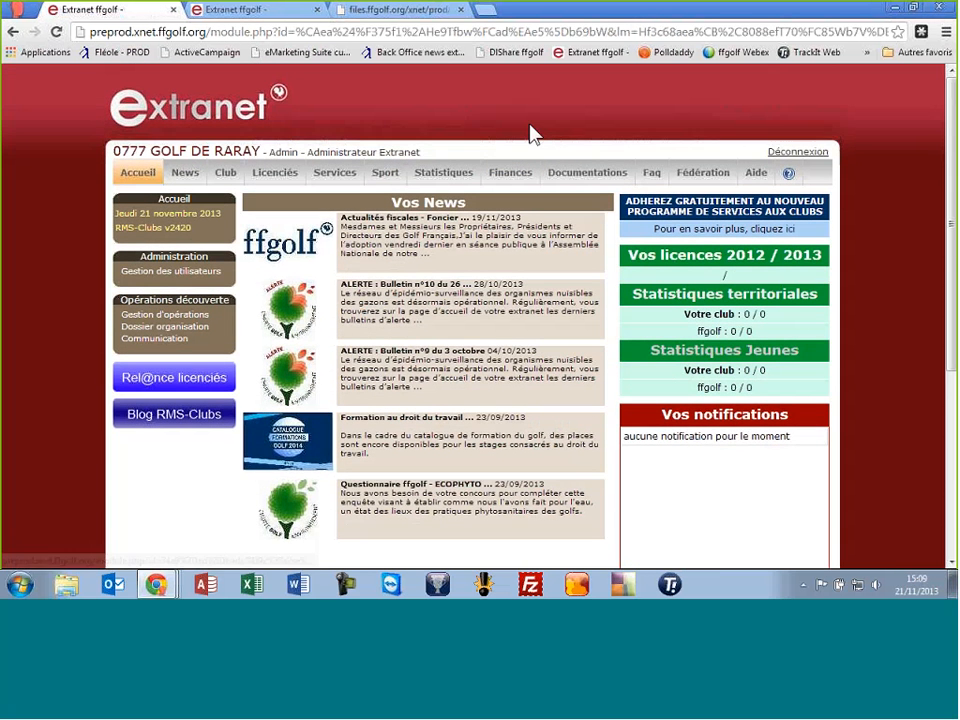
{"action": "left_click", "coordinate": [273, 177]}
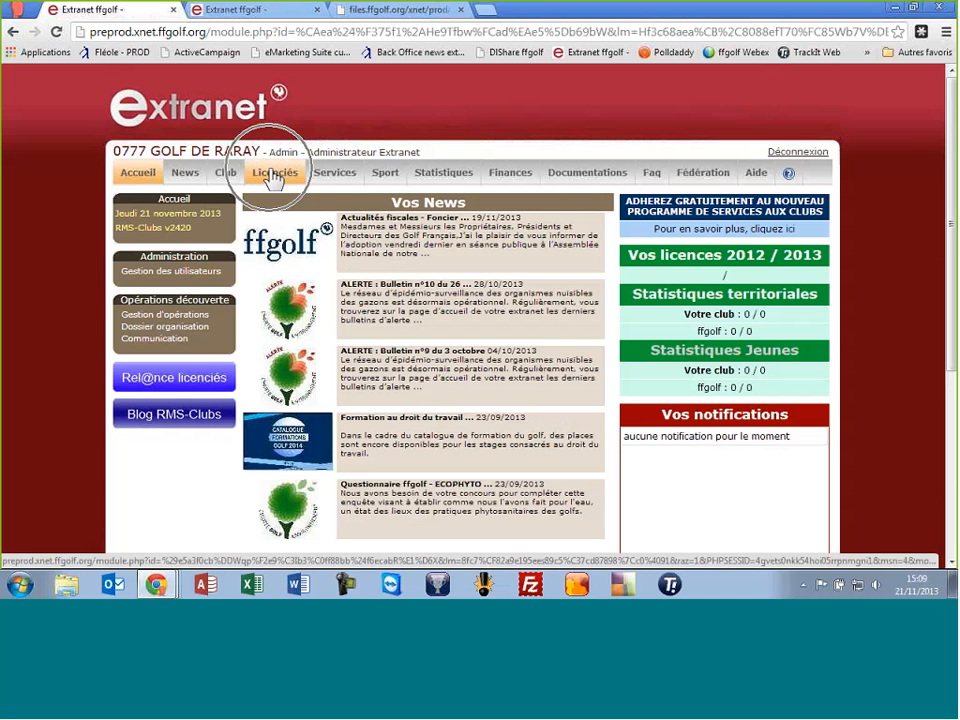
{"action": "left_click", "coordinate": [273, 177]}
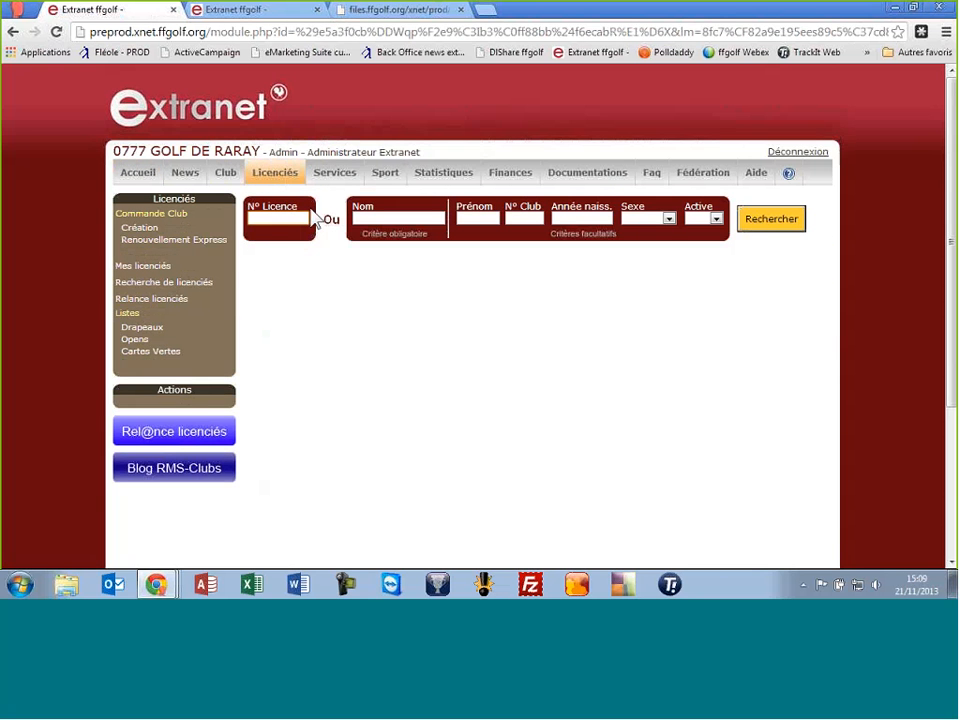
{"action": "left_click", "coordinate": [388, 217]}
{"action": "type", "text": "CARMOUZE"}
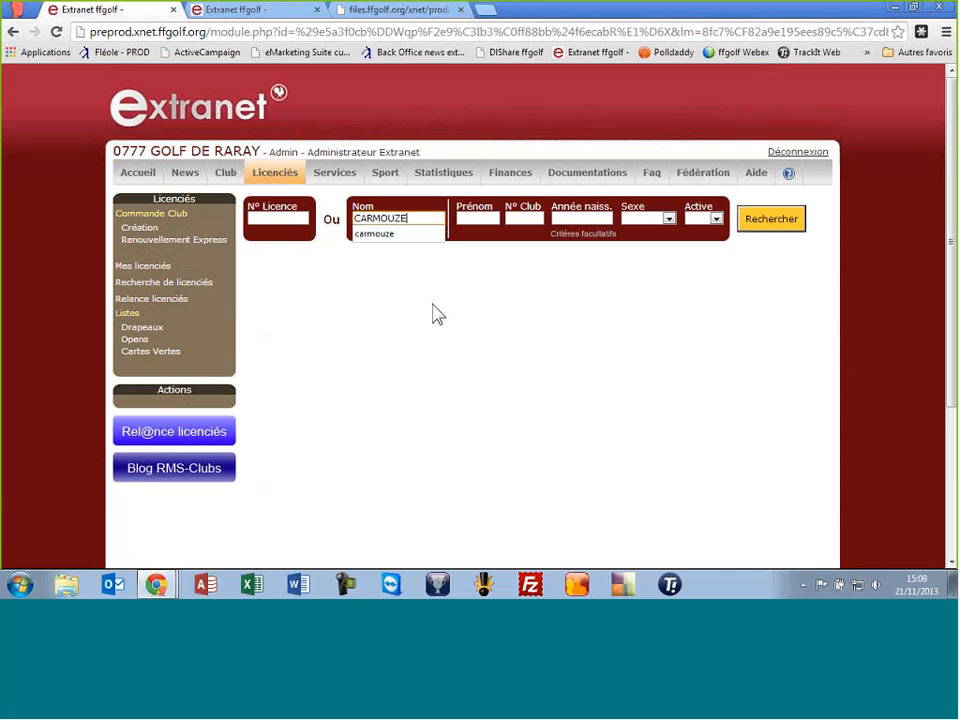
{"action": "key", "text": "Tab"}
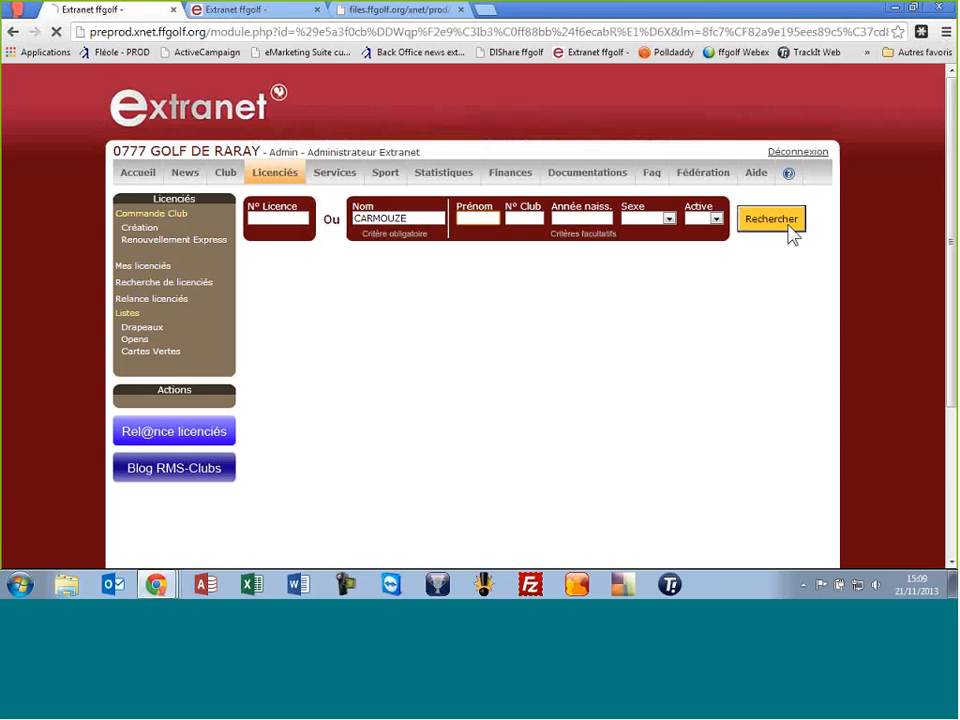
{"action": "left_click", "coordinate": [789, 226]}
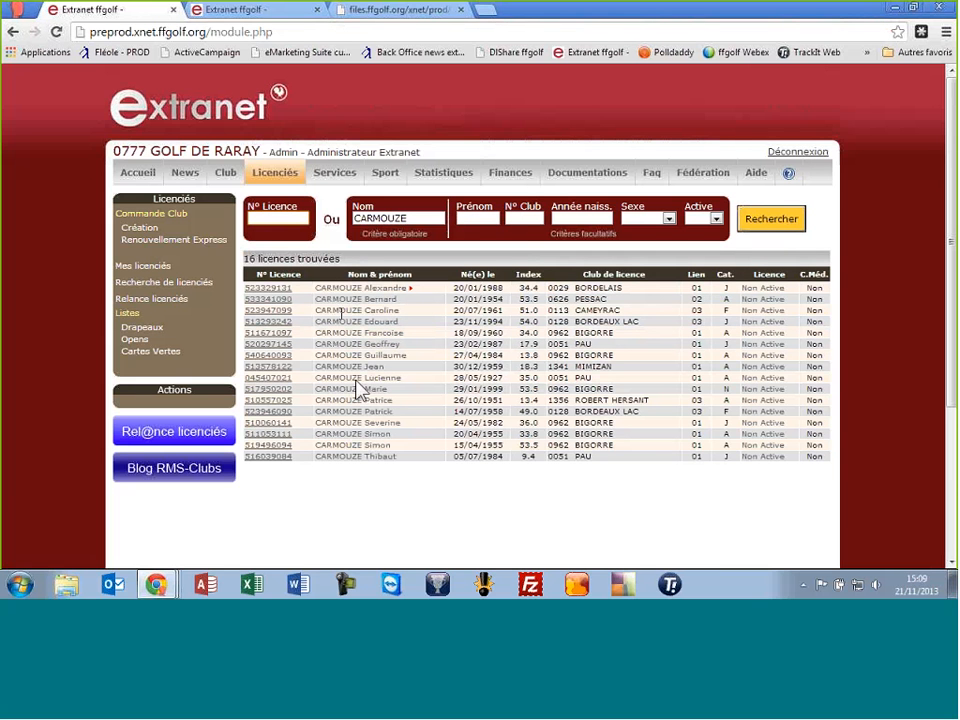
{"action": "left_click", "coordinate": [287, 392]}
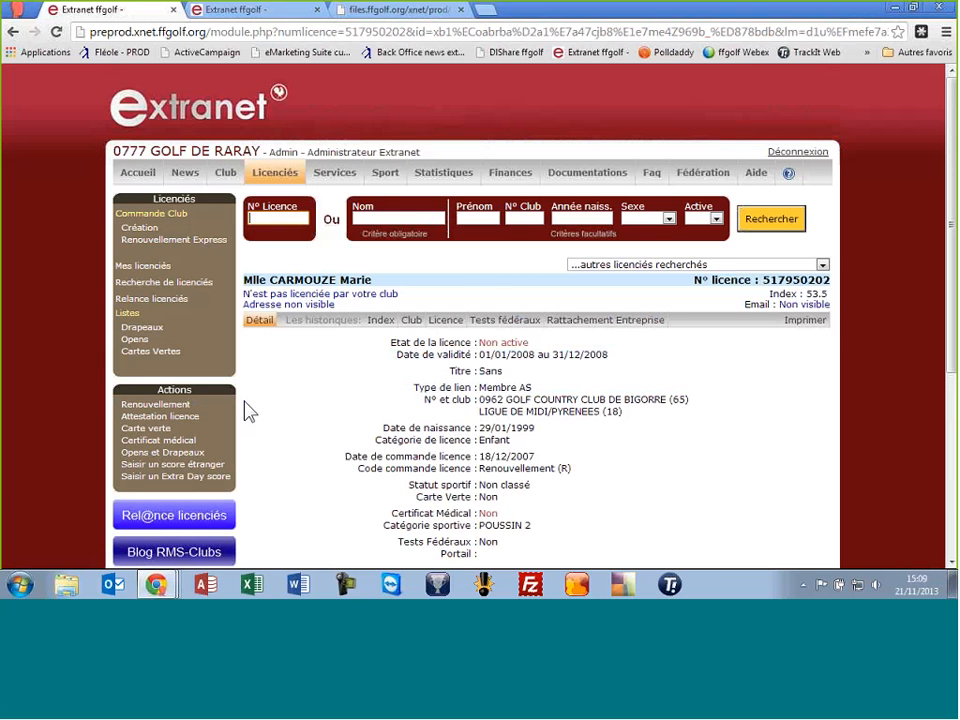
Start a renewal with Lien Membre AS and category Jeune fin de saison - 11.00 €
{"action": "left_click", "coordinate": [150, 406]}
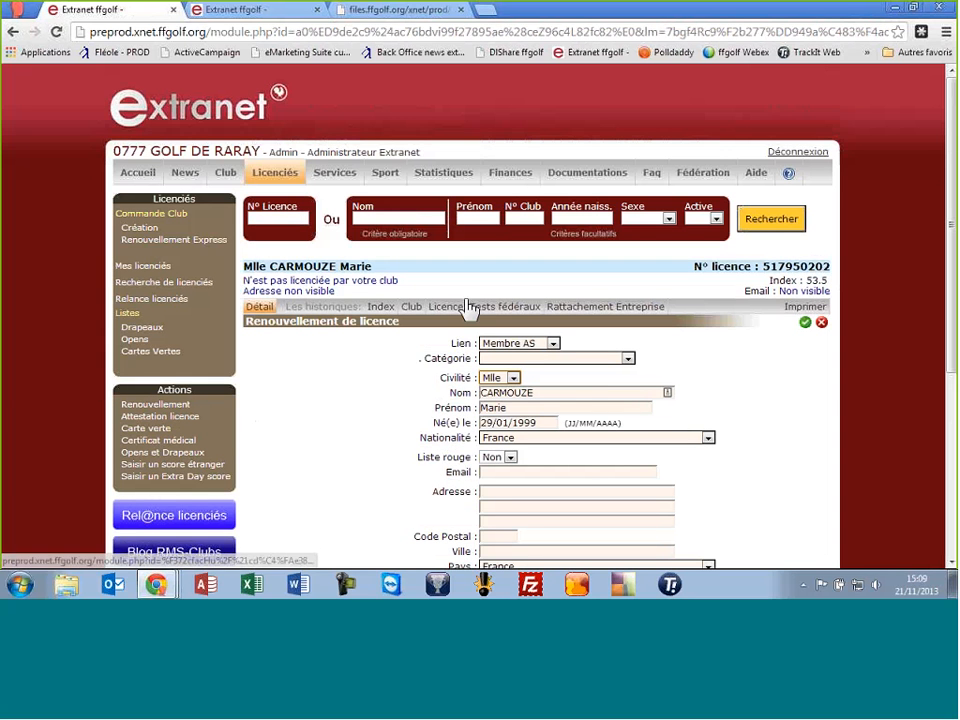
{"action": "left_click", "coordinate": [518, 344]}
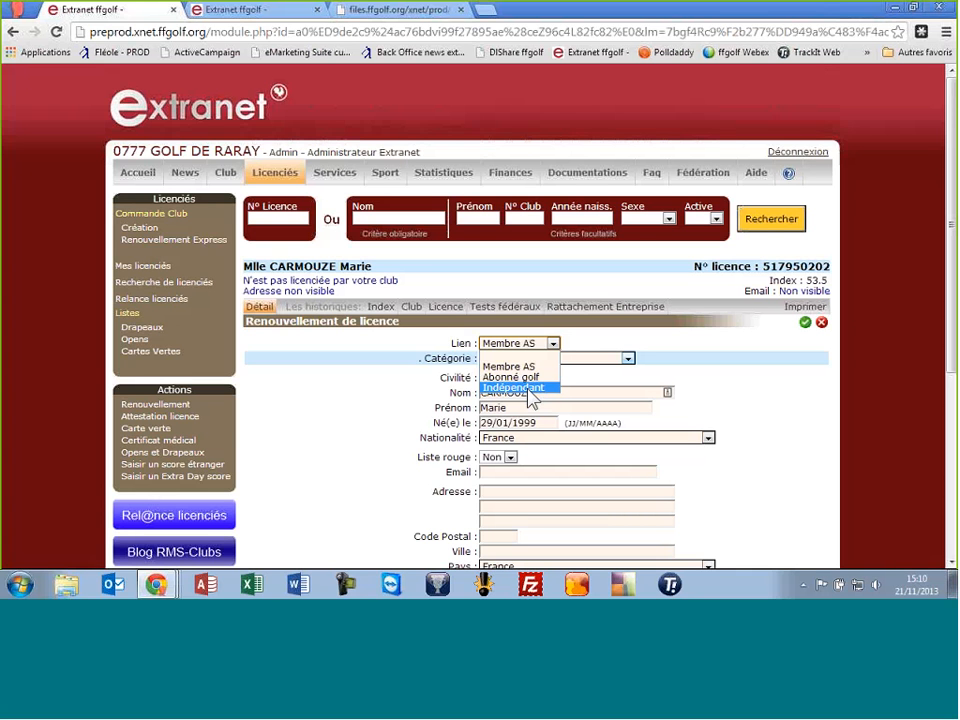
{"action": "left_click", "coordinate": [360, 377]}
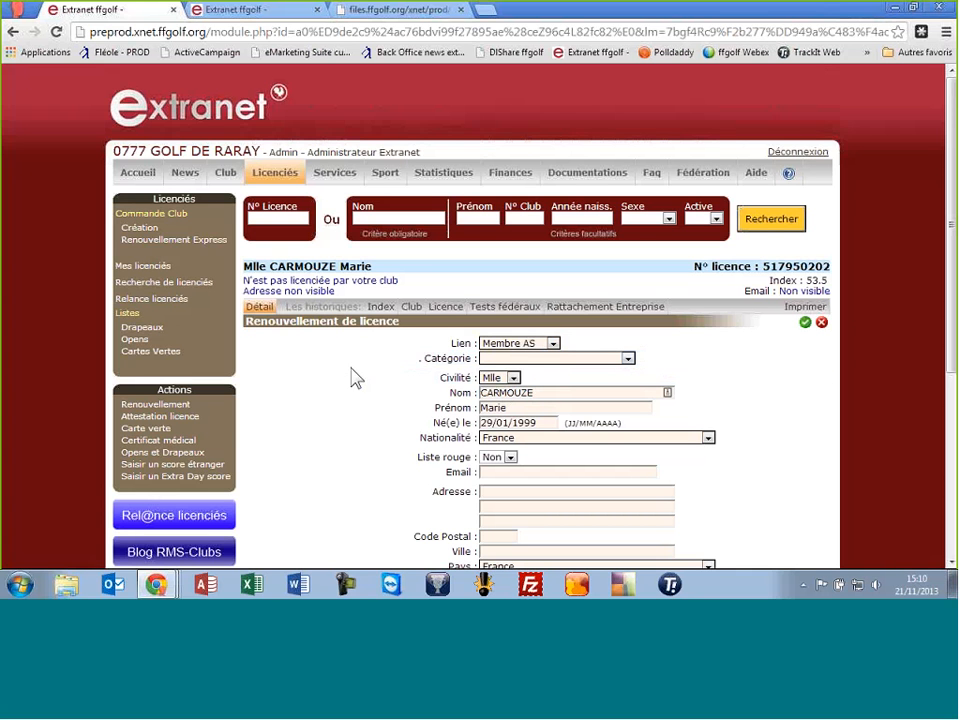
{"action": "left_click", "coordinate": [492, 360]}
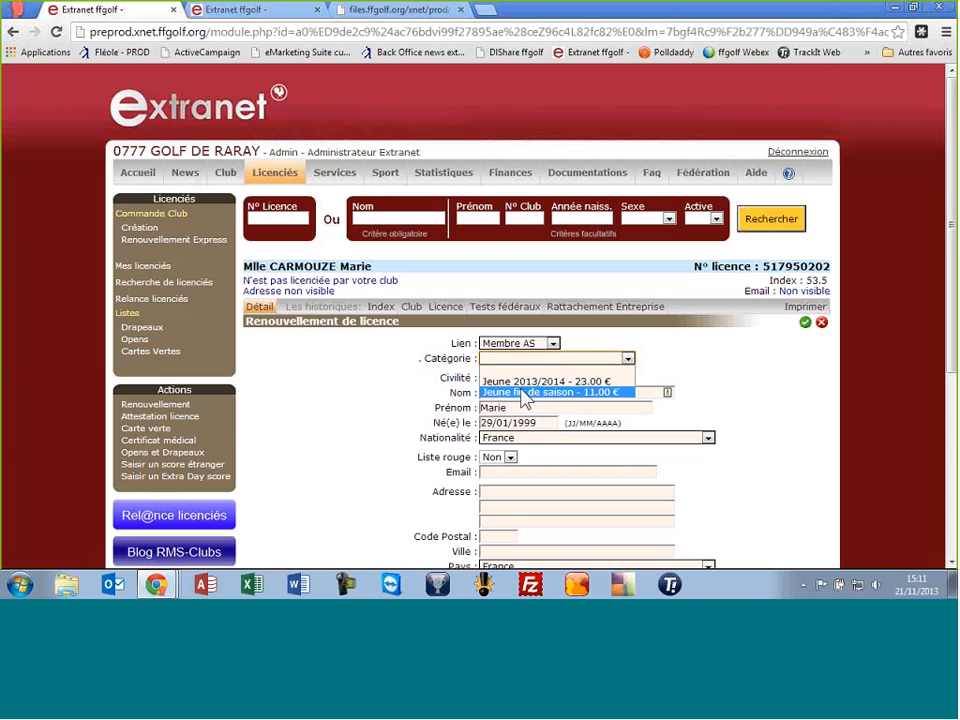
{"action": "left_click", "coordinate": [522, 393]}
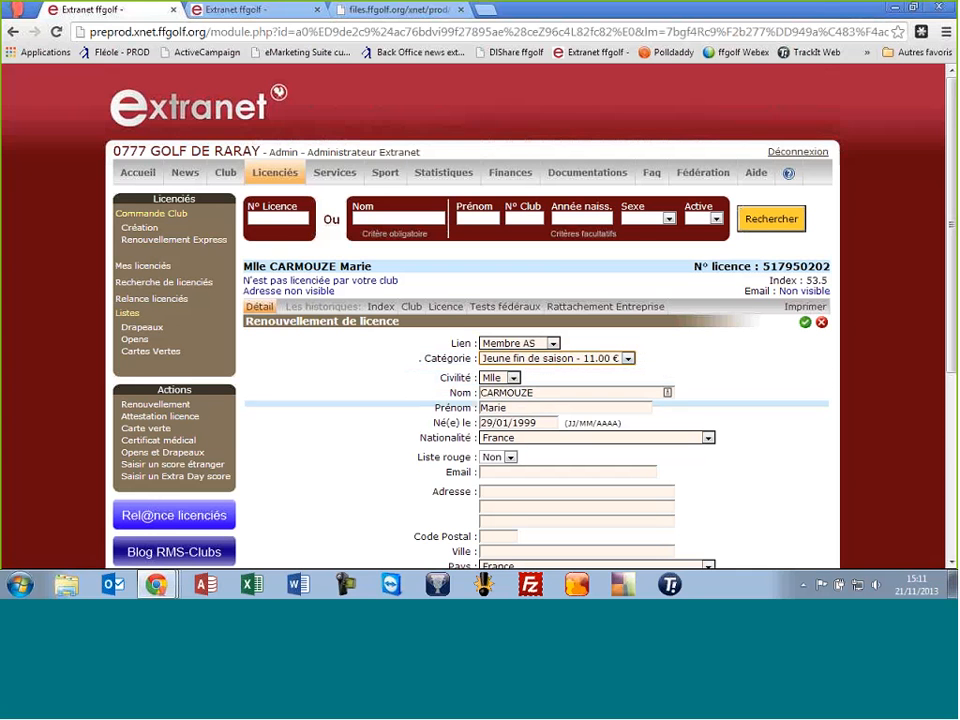
{"action": "left_click", "coordinate": [511, 470]}
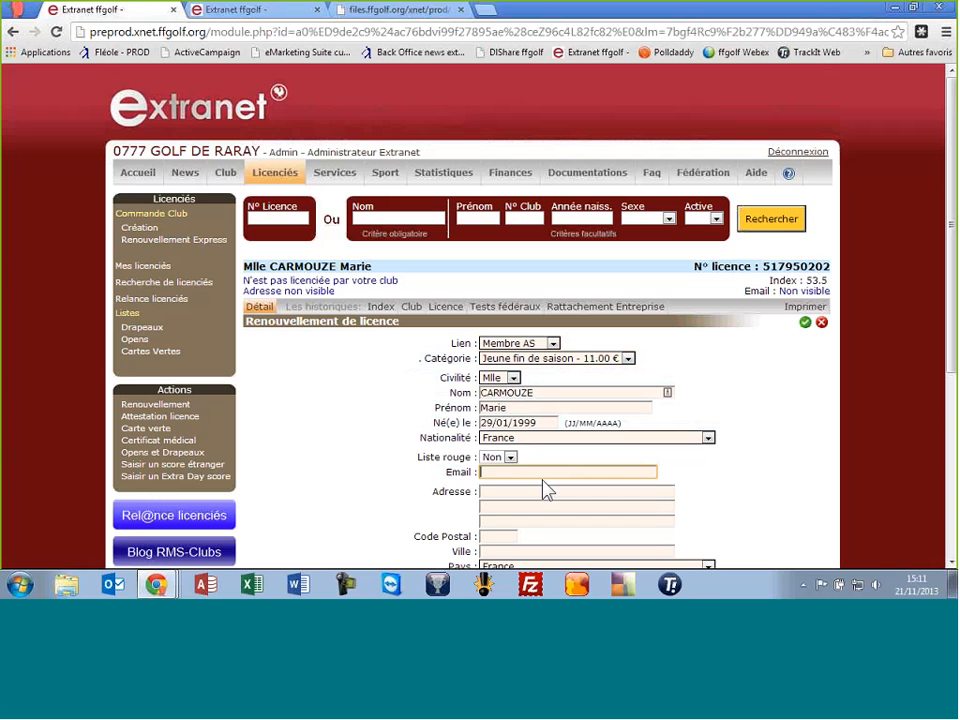
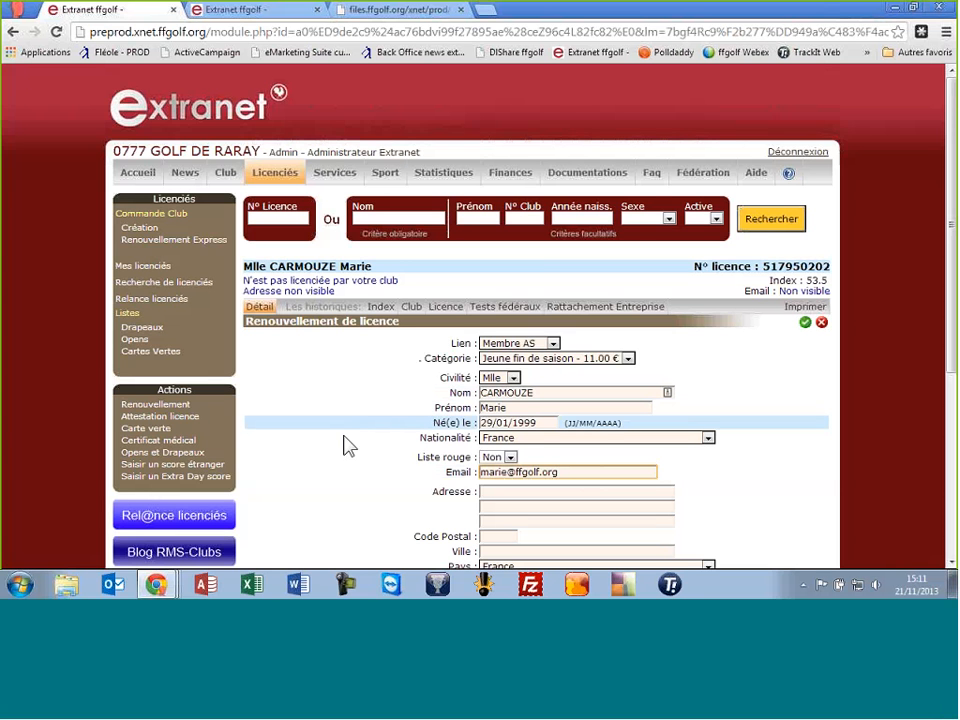
Fill in the licensee's e-mail, street address, postal code and matching city on the renewal form
{"action": "scroll", "coordinate": [343, 476], "scroll_direction": "down", "scroll_amount": 1}
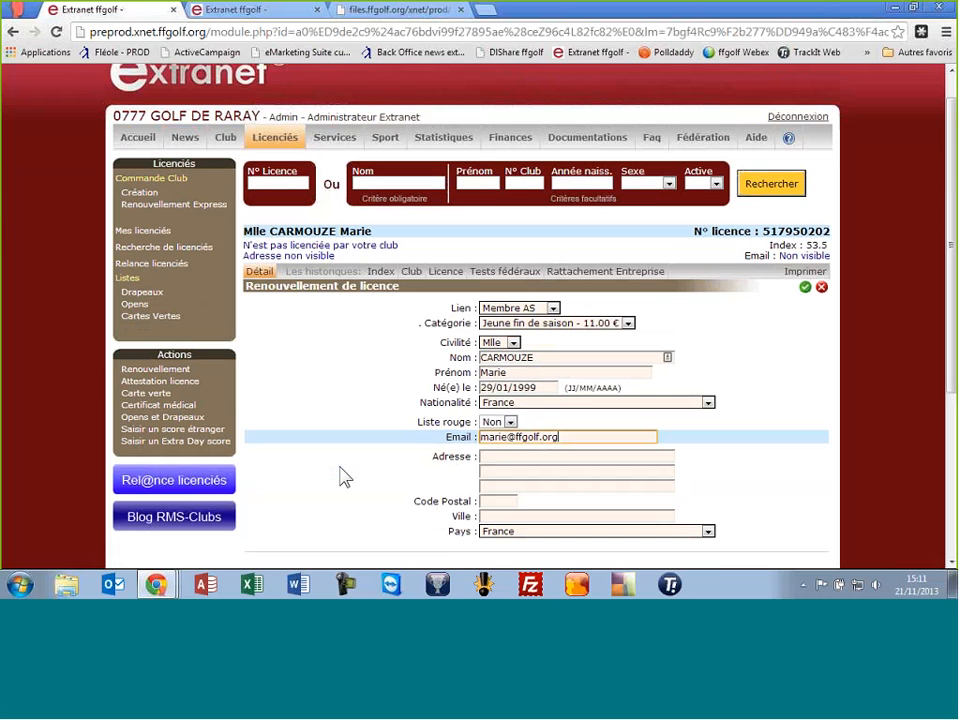
{"action": "scroll", "coordinate": [343, 476], "scroll_direction": "down", "scroll_amount": 1}
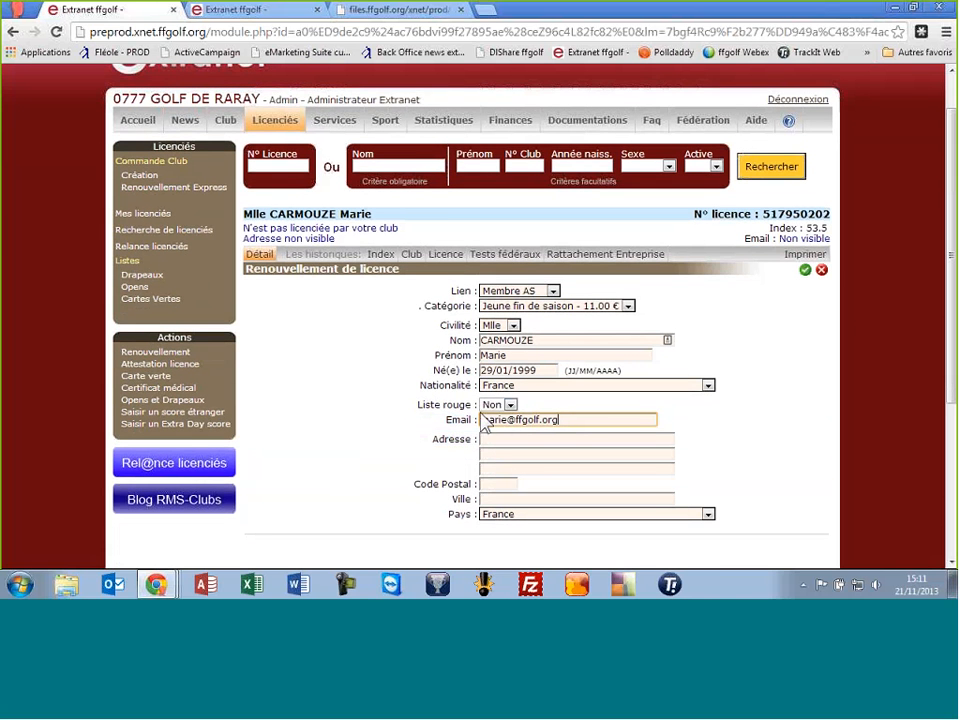
{"action": "left_click", "coordinate": [549, 439]}
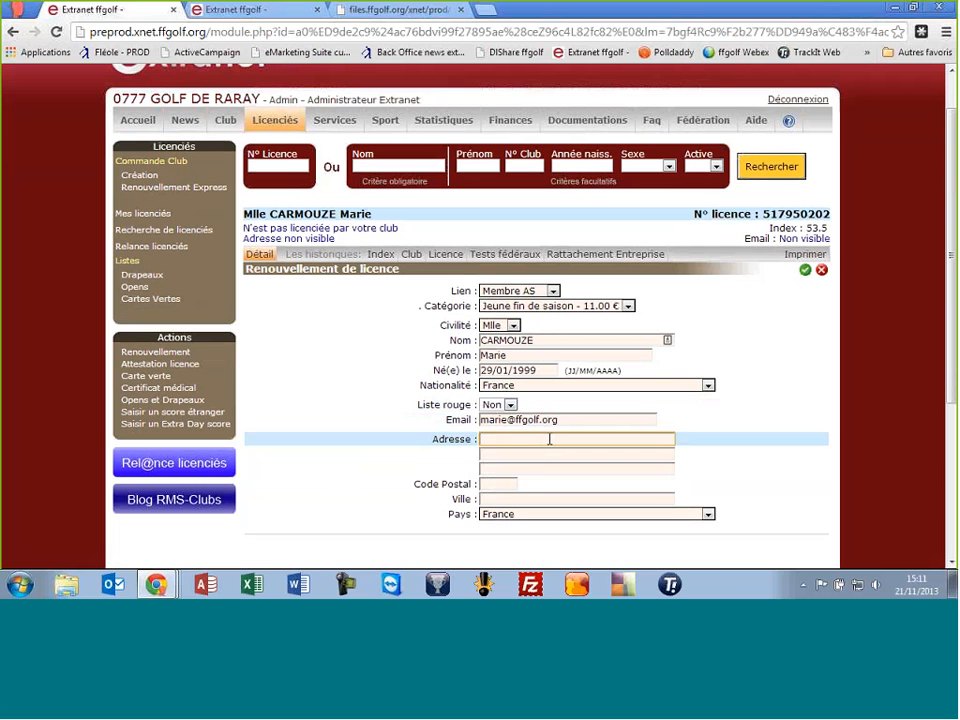
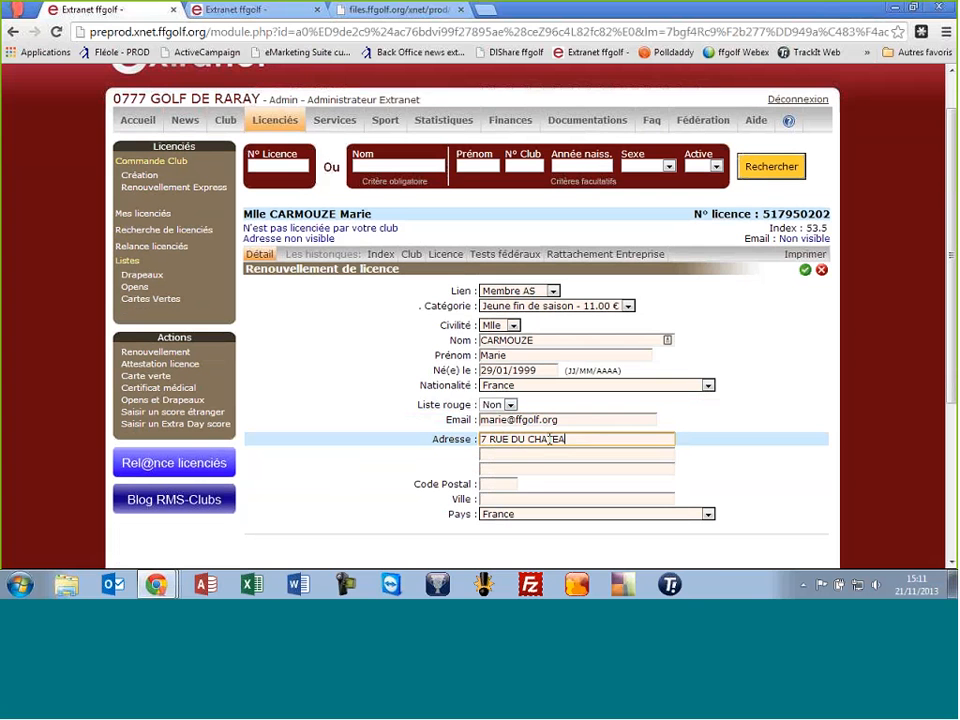
{"action": "key", "text": "Tab"}
{"action": "key", "text": "Tab"}
{"action": "key", "text": "Tab"}
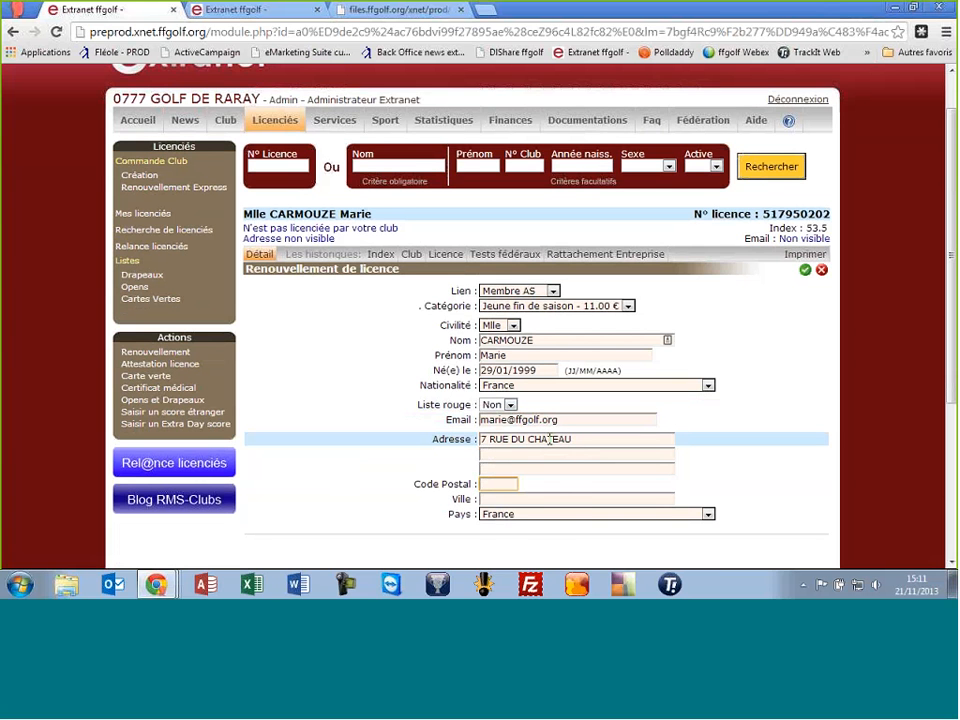
{"action": "type", "text": "45000"}
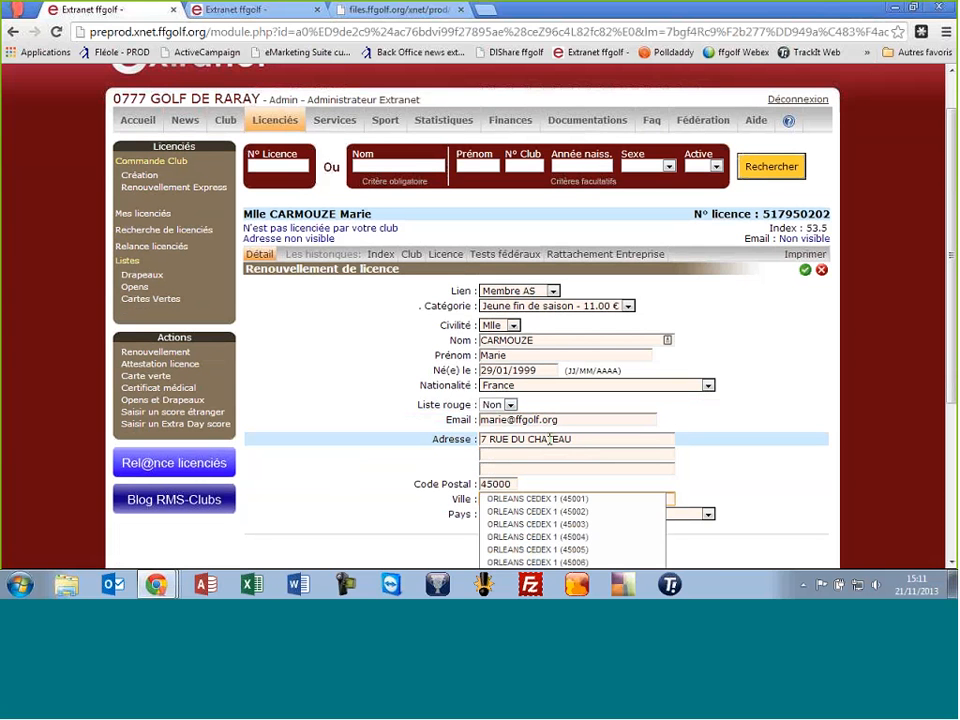
{"action": "left_click", "coordinate": [555, 499]}
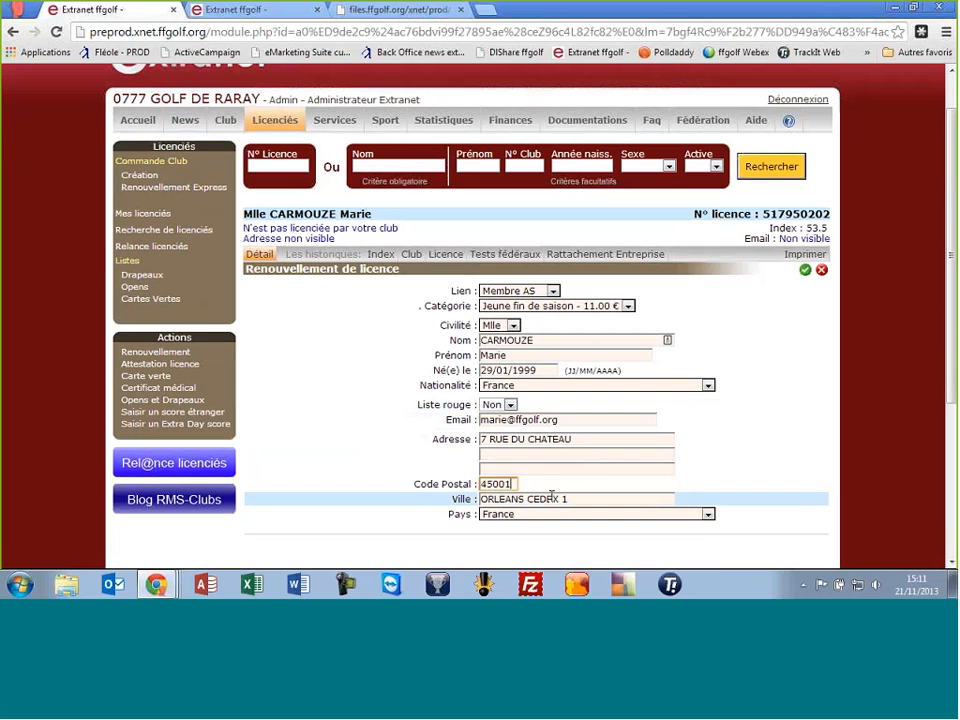
Submit the renewal order, acknowledge the confirmation, and show Mes licenciés with 388 licensees
{"action": "left_click", "coordinate": [805, 270]}
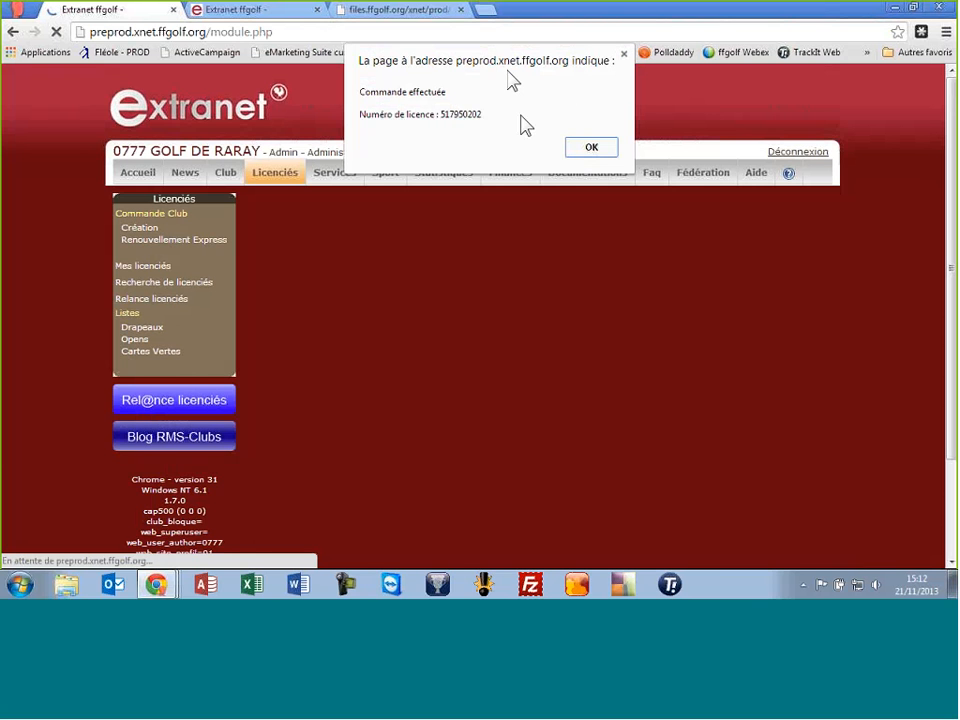
{"action": "left_click", "coordinate": [591, 149]}
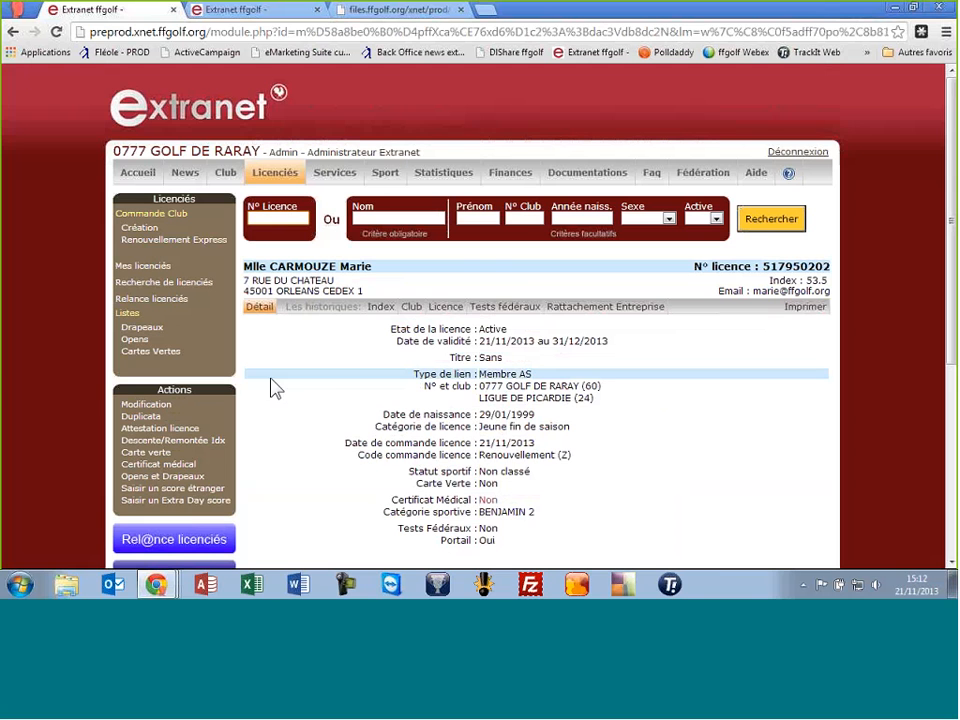
{"action": "left_click", "coordinate": [494, 330]}
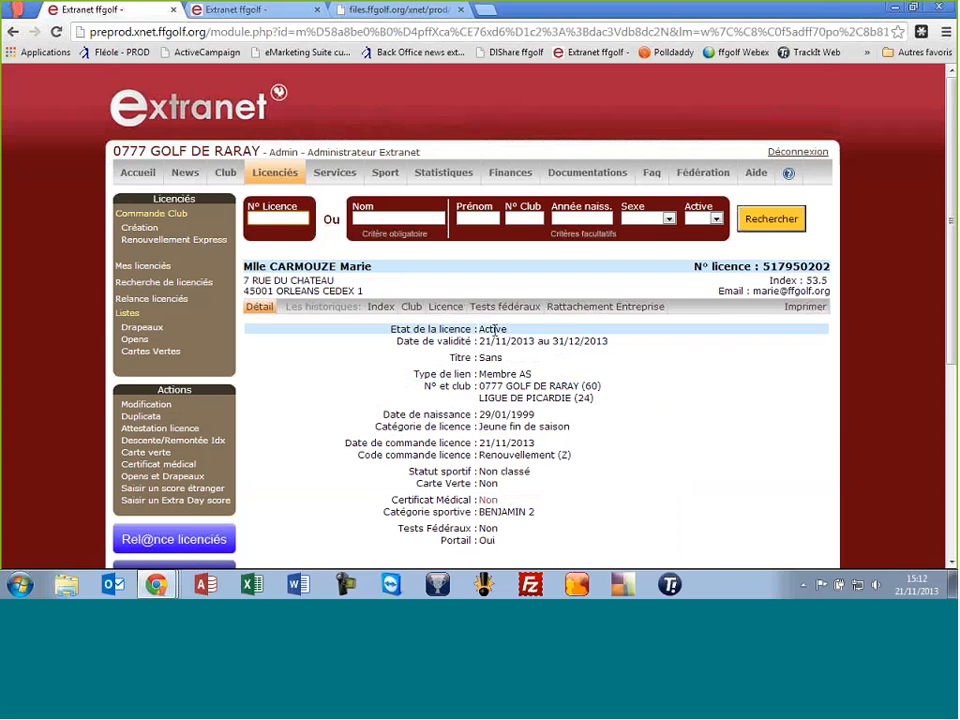
{"action": "left_click", "coordinate": [165, 270]}
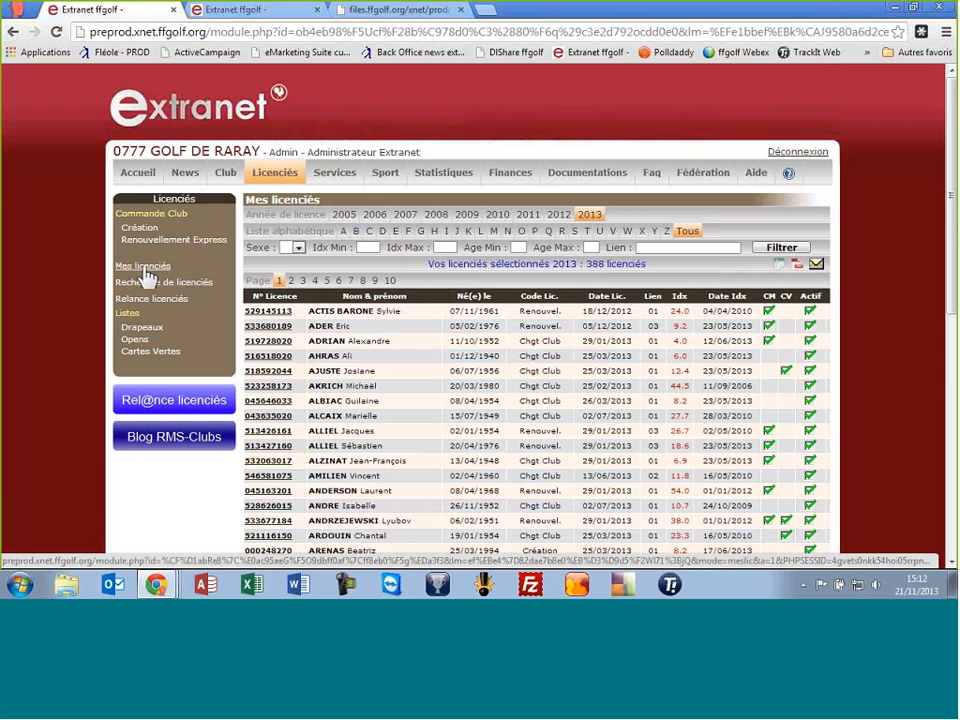
{"action": "left_click", "coordinate": [145, 273]}
{"action": "left_click", "coordinate": [145, 273]}
{"action": "left_click", "coordinate": [468, 215]}
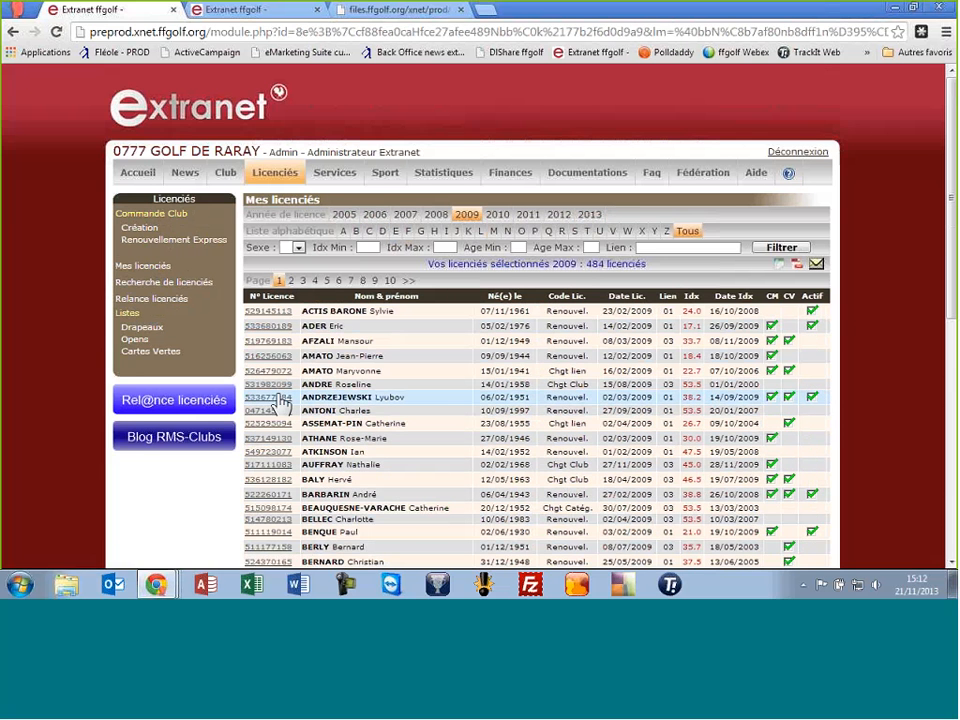
{"action": "left_click", "coordinate": [280, 398]}
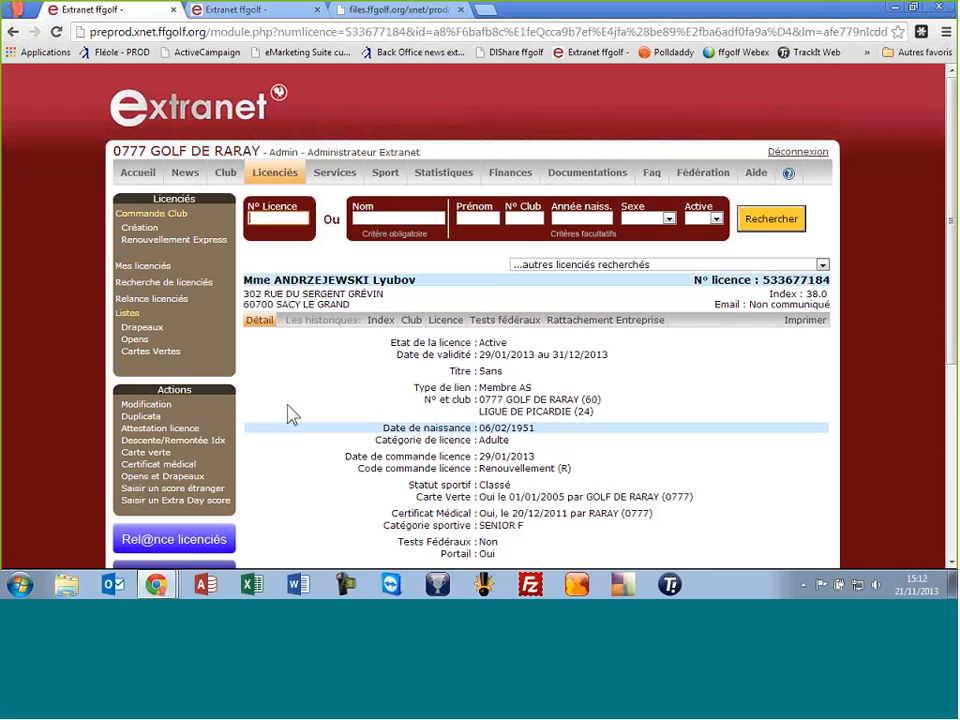
{"action": "left_click", "coordinate": [272, 224]}
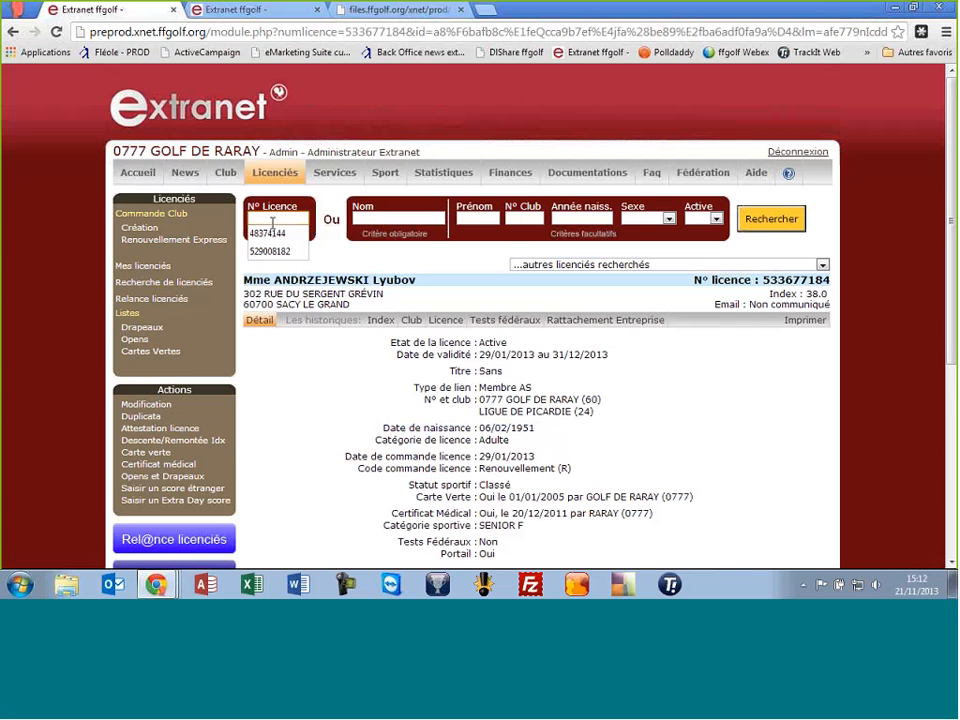
{"action": "left_click", "coordinate": [170, 266]}
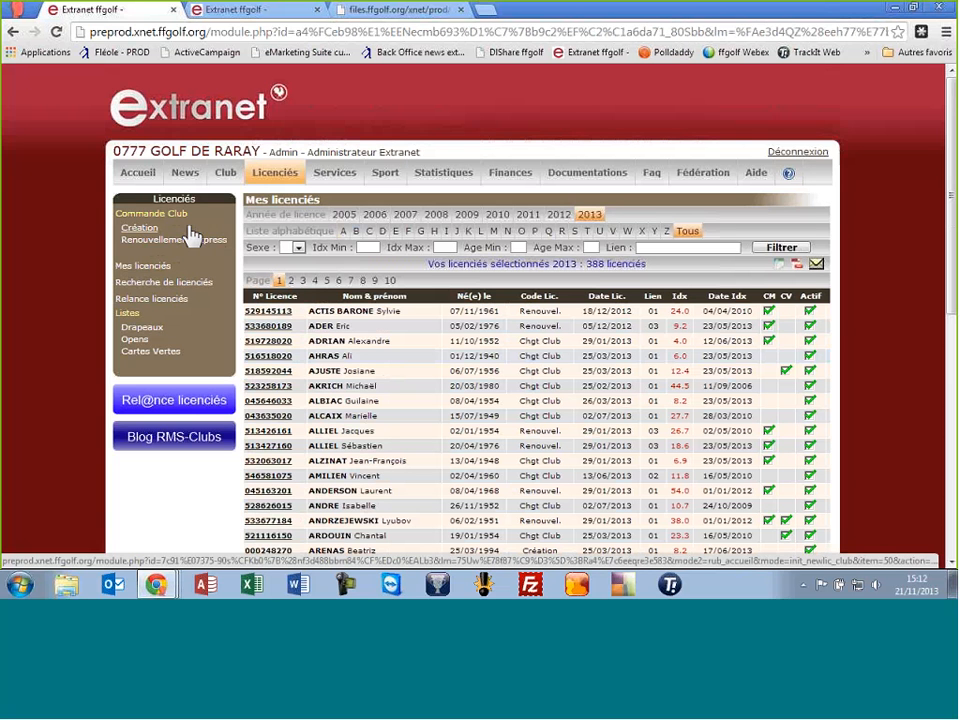
Start a new licence with civility M., the licensee's surname, first name and birth date
{"action": "left_click", "coordinate": [134, 229]}
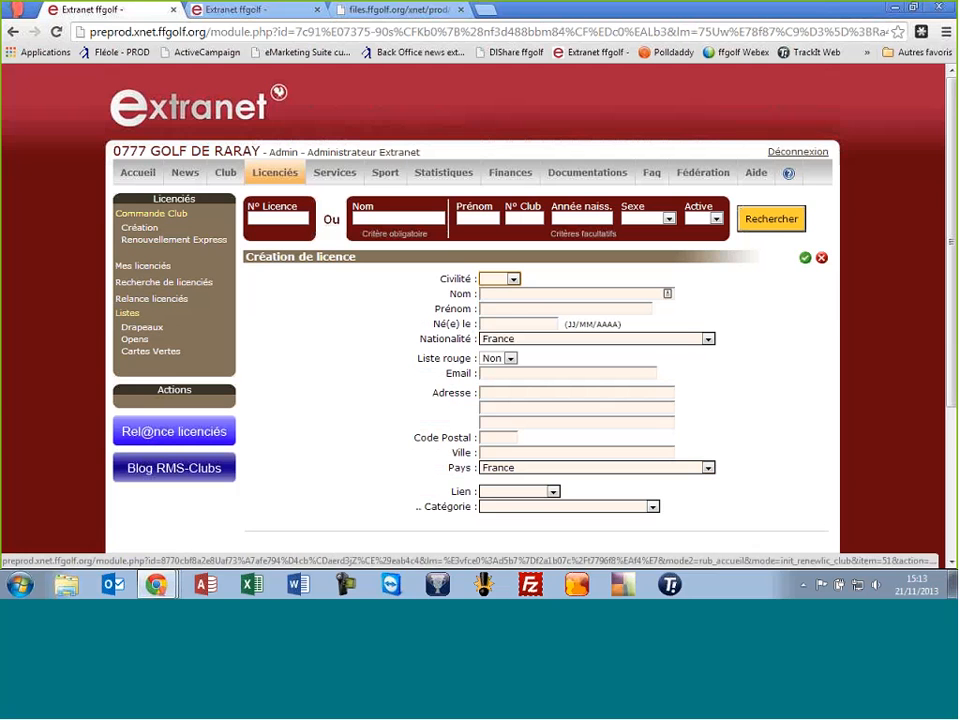
{"action": "left_click", "coordinate": [500, 279]}
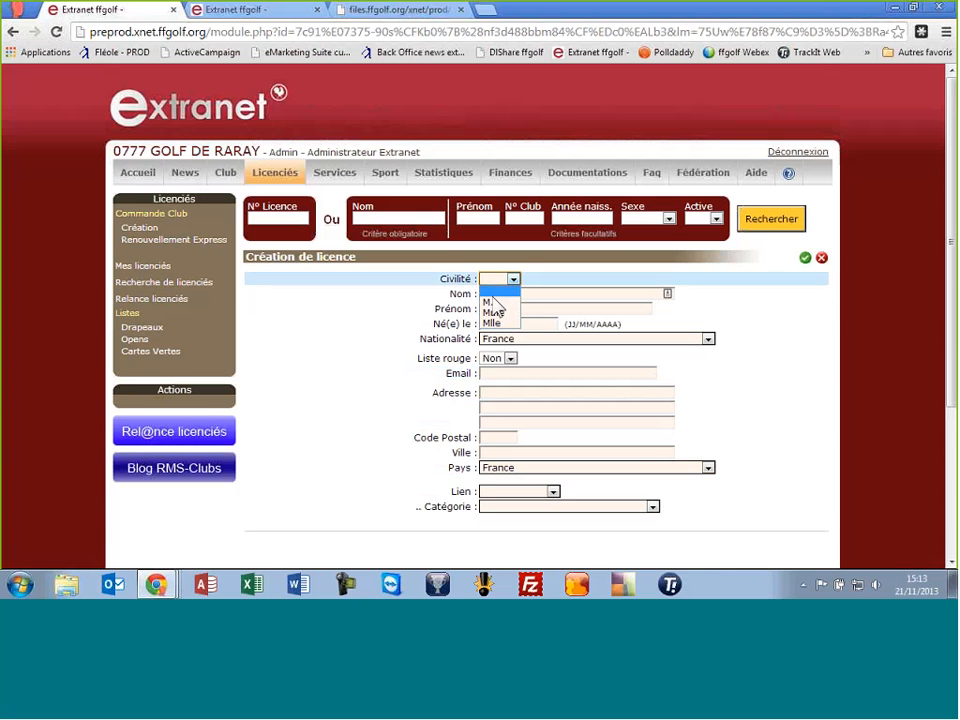
{"action": "left_click", "coordinate": [494, 302]}
{"action": "left_click", "coordinate": [543, 297]}
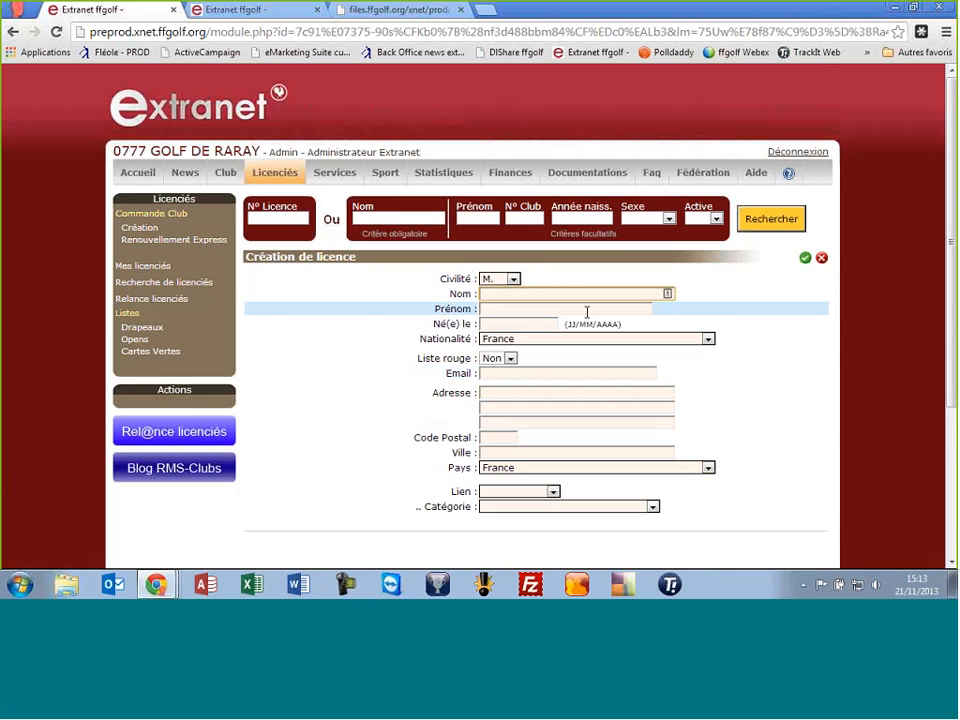
{"action": "left_click", "coordinate": [587, 312]}
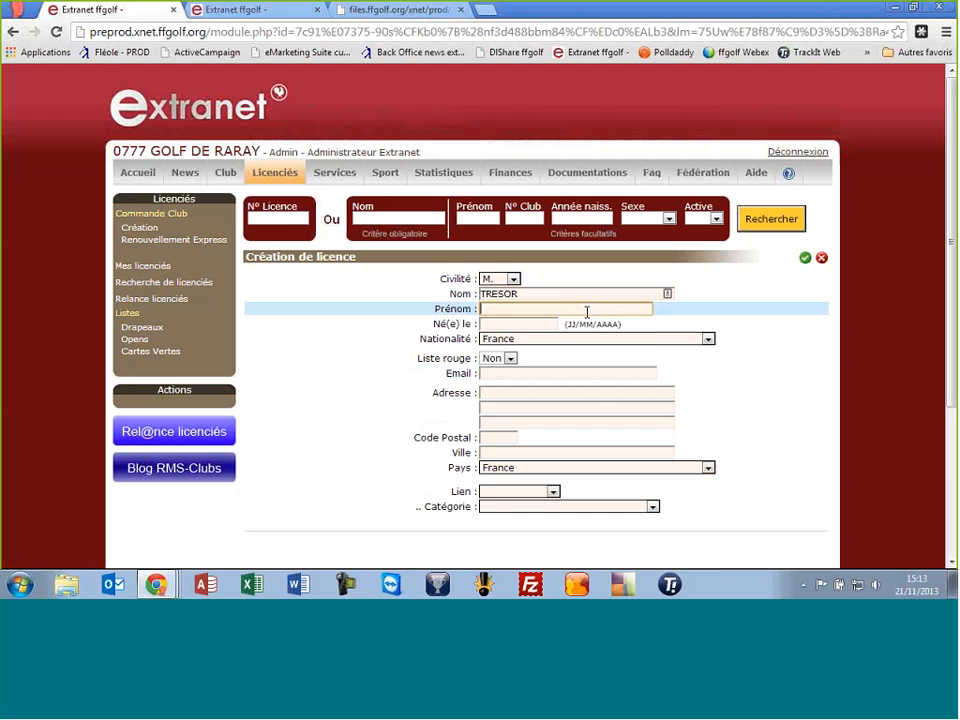
{"action": "key", "text": "Tab"}
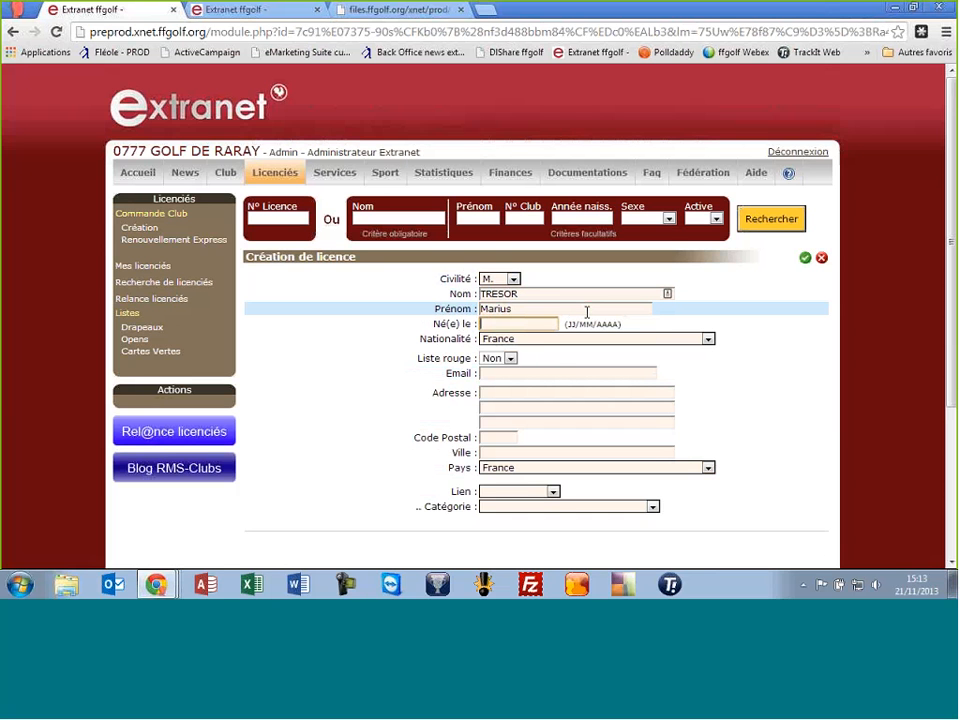
{"action": "type", "text": "12/"}
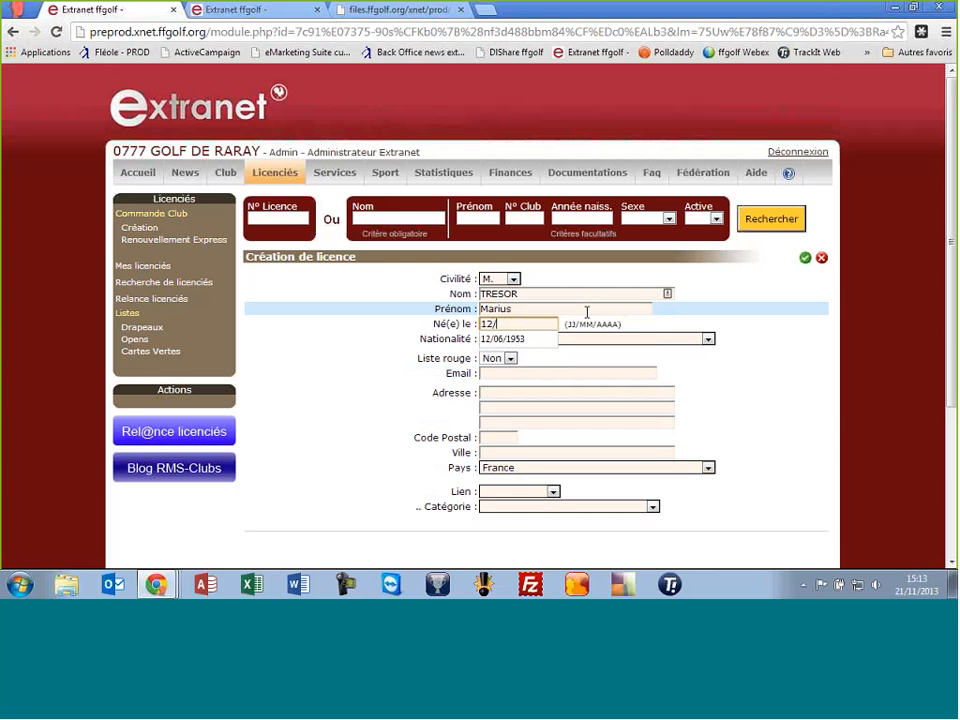
{"action": "type", "text": "061944"}
{"action": "key", "text": "Tab"}
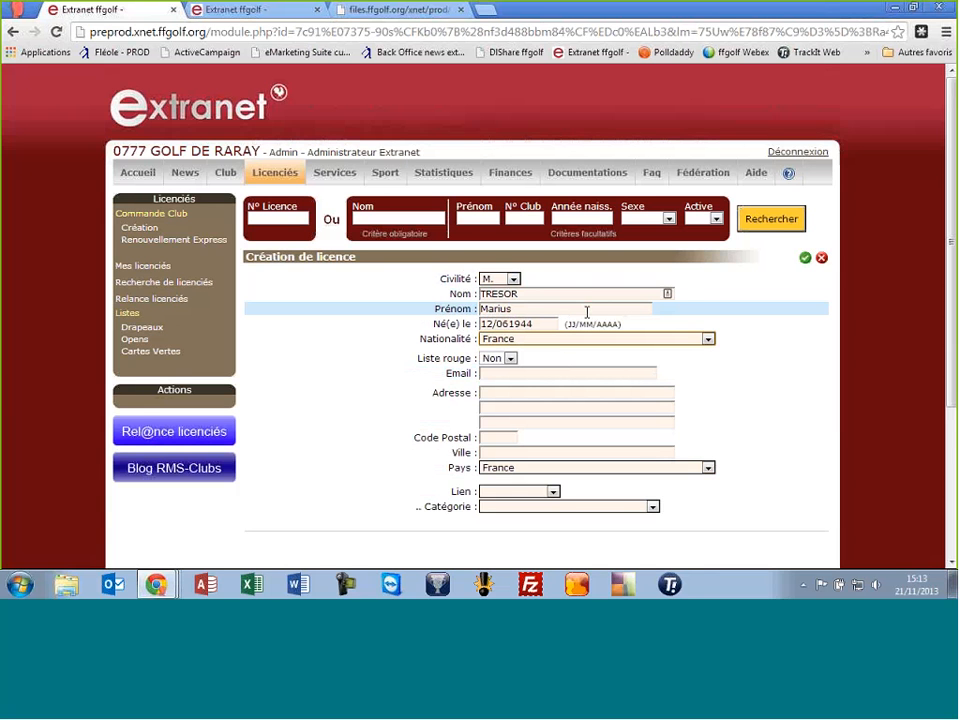
Enter the licensee's e-mail, street address, postal code and matching city
{"action": "left_click", "coordinate": [544, 372]}
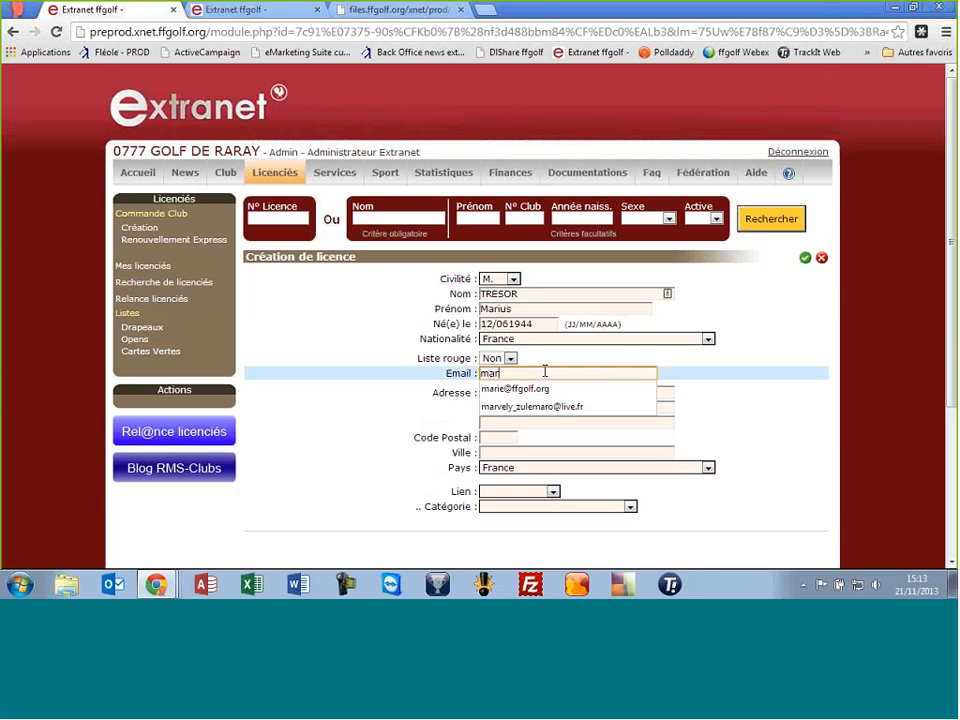
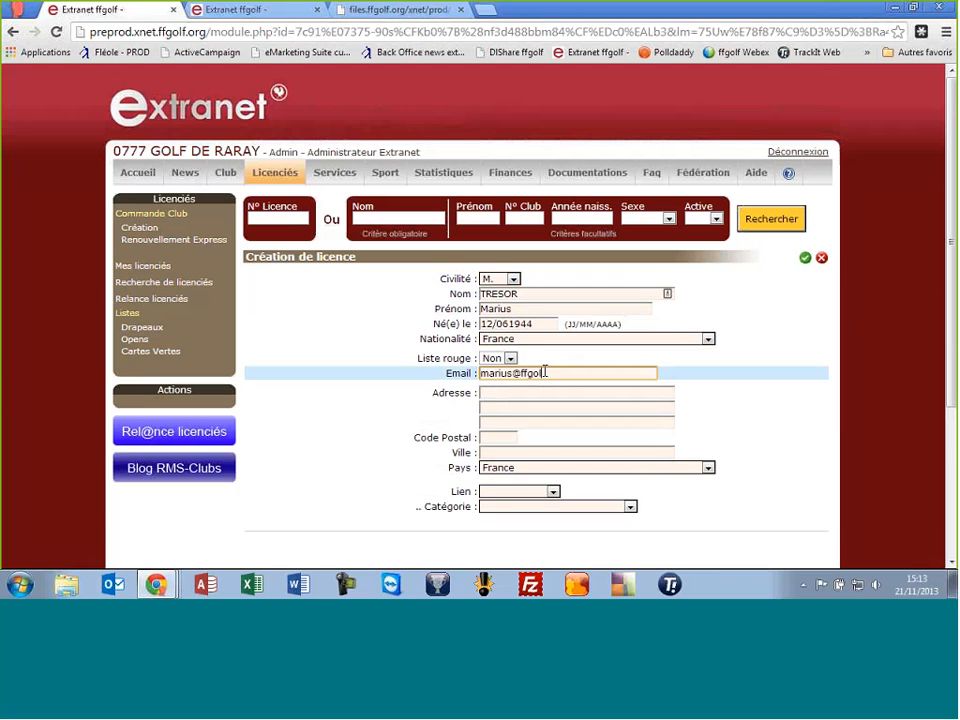
{"action": "left_click", "coordinate": [549, 392]}
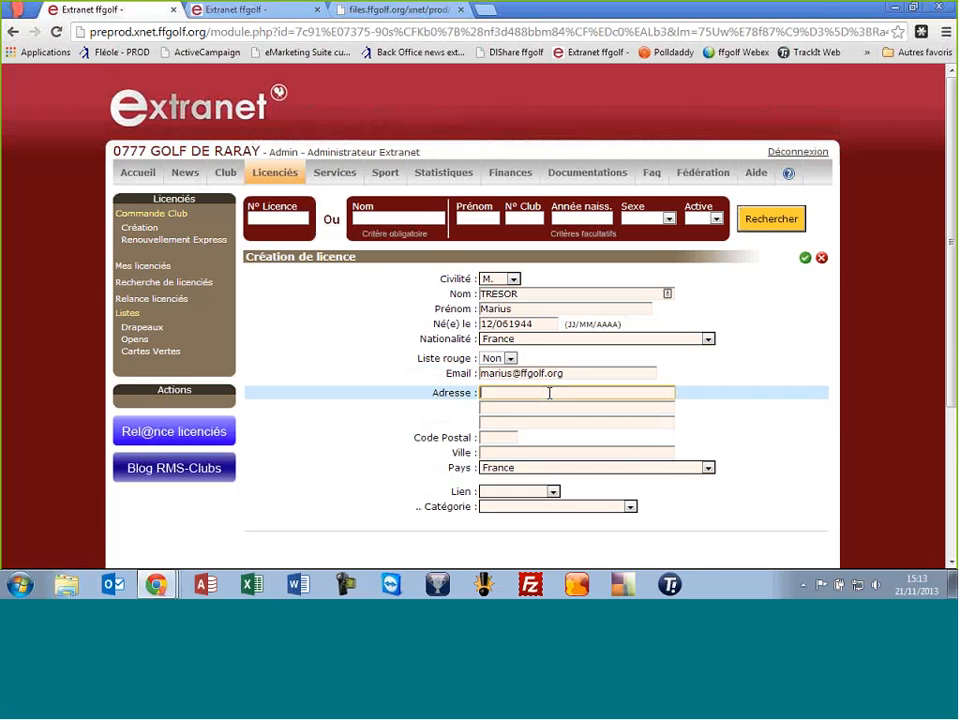
{"action": "type", "text": "RUED DE LA DEFENS"}
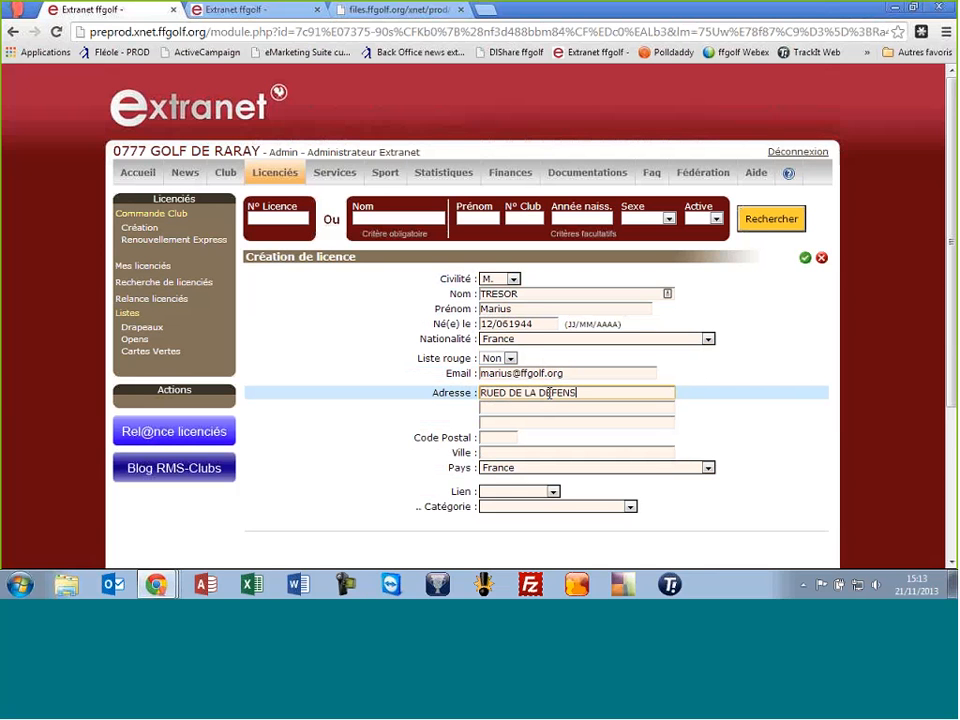
{"action": "type", "text": "E"}
{"action": "key", "text": "Tab"}
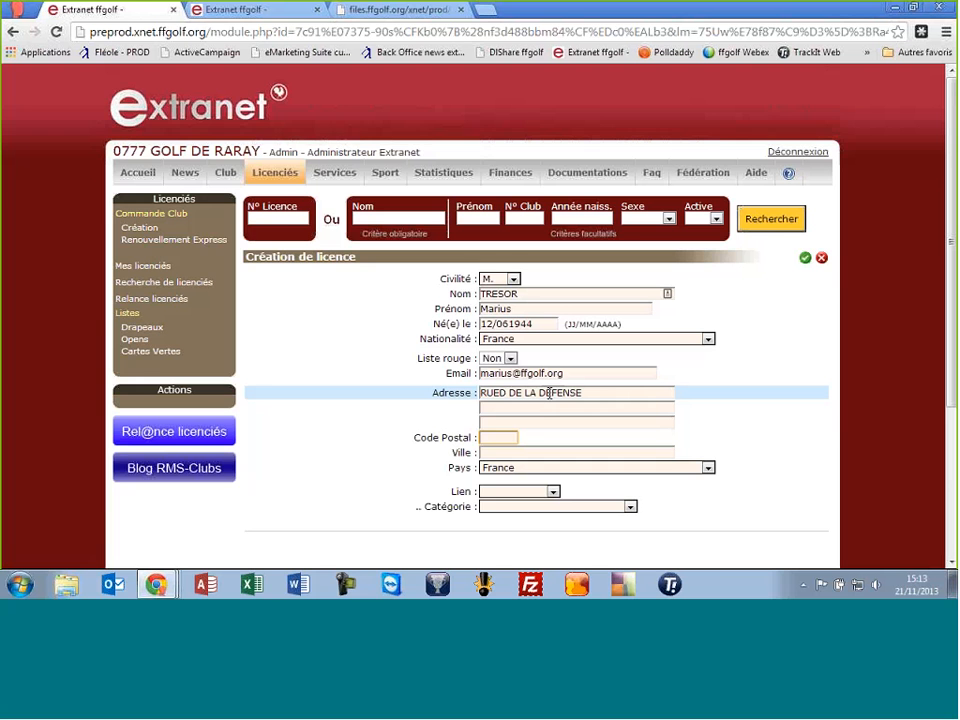
{"action": "type", "text": "42000"}
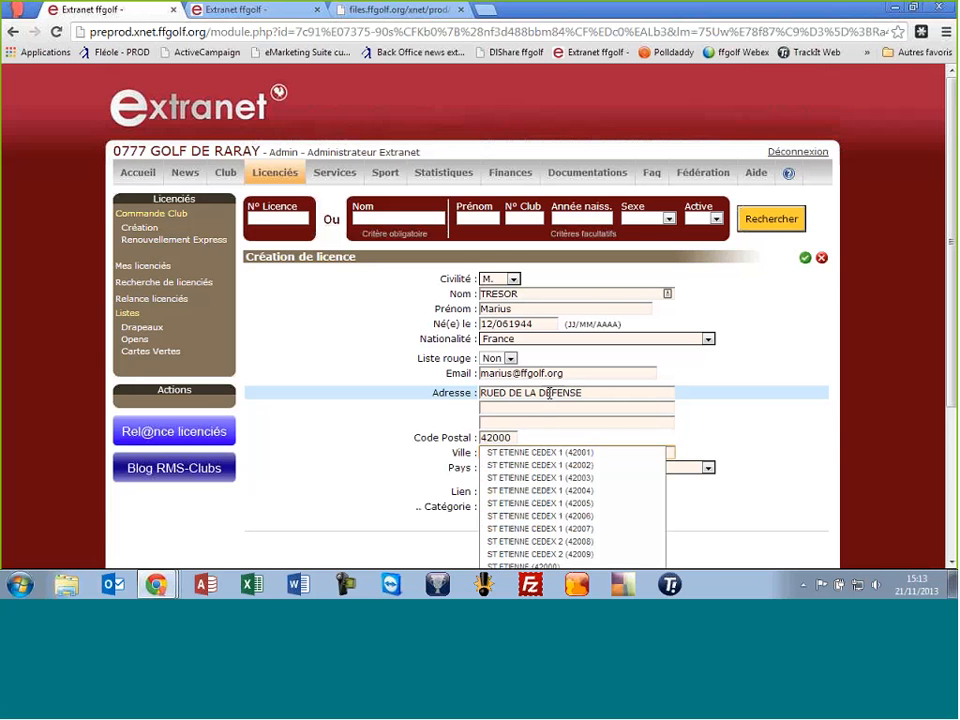
{"action": "left_click", "coordinate": [553, 452]}
Set Lien to Membre AS, category Adulte fin de saison - 20.00 €, and submit
{"action": "left_click", "coordinate": [514, 491]}
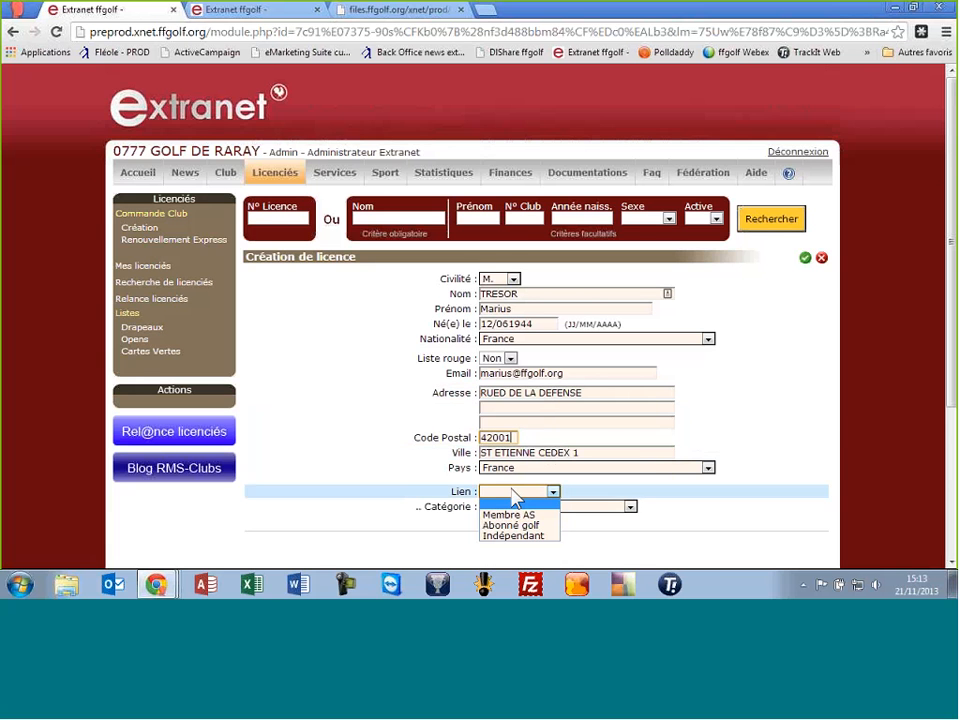
{"action": "left_click", "coordinate": [513, 516]}
{"action": "left_click", "coordinate": [511, 508]}
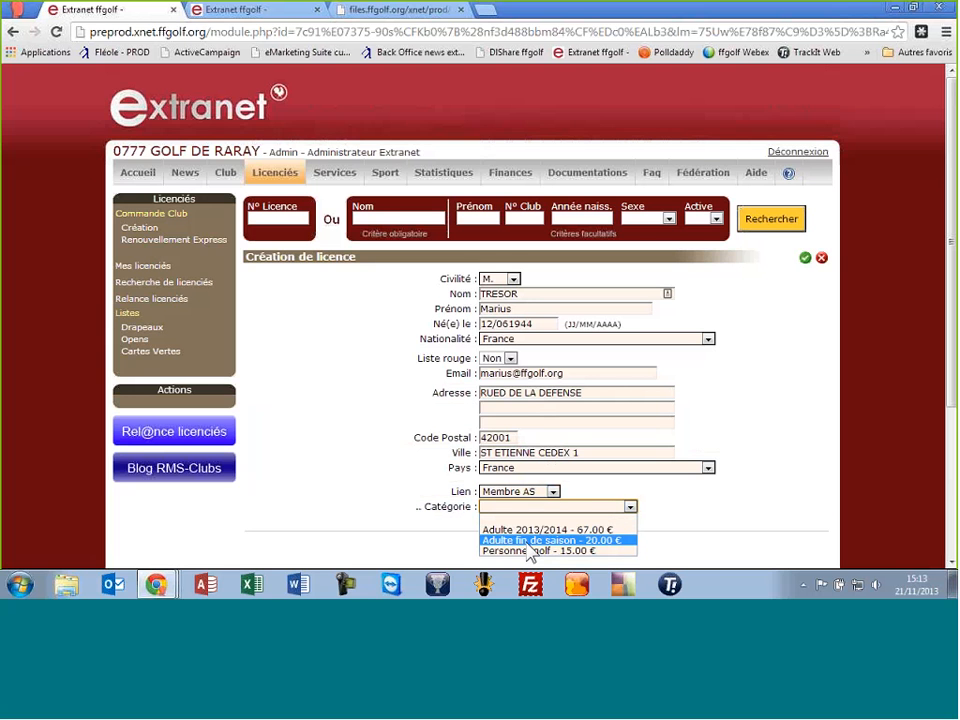
{"action": "left_click", "coordinate": [527, 542]}
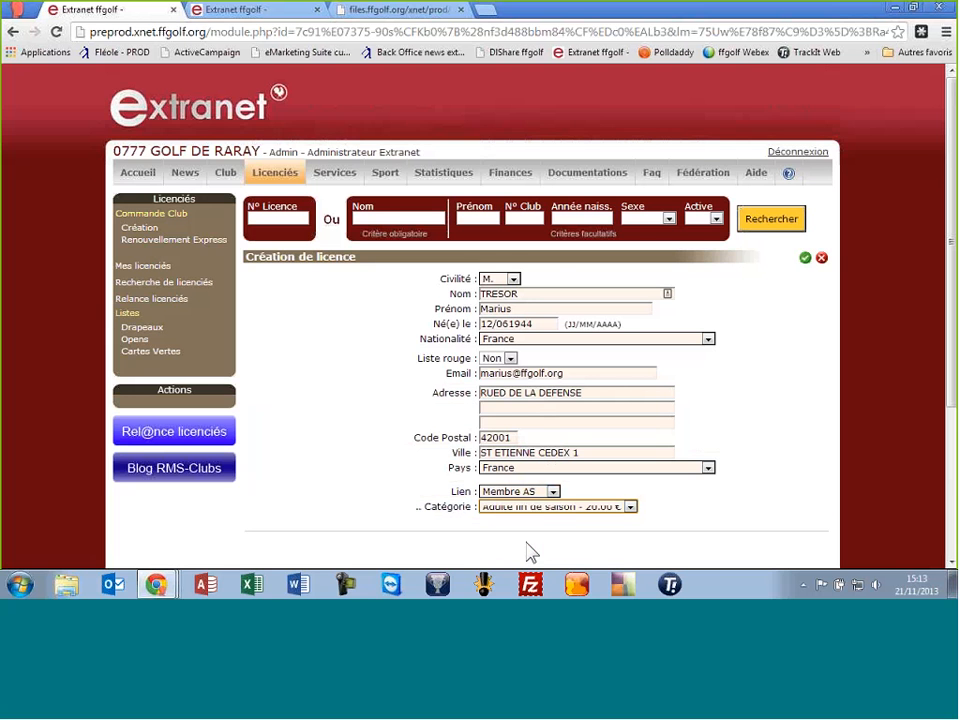
{"action": "left_click", "coordinate": [805, 258]}
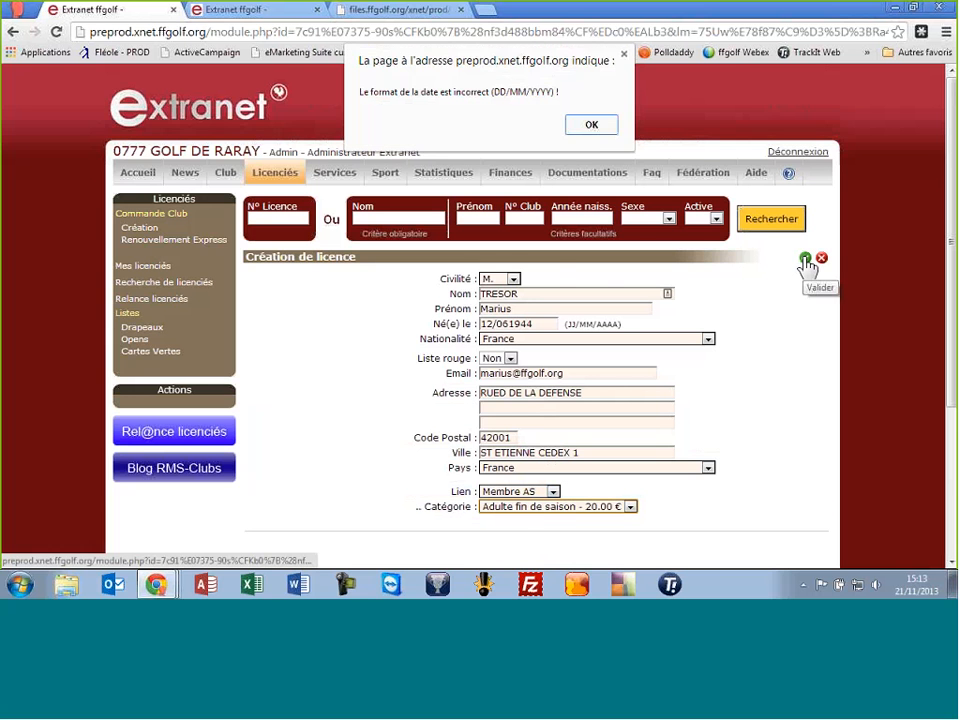
Dismiss the date error, add the missing '/' to the birth date, and delete the address's extra D
{"action": "left_click", "coordinate": [593, 128]}
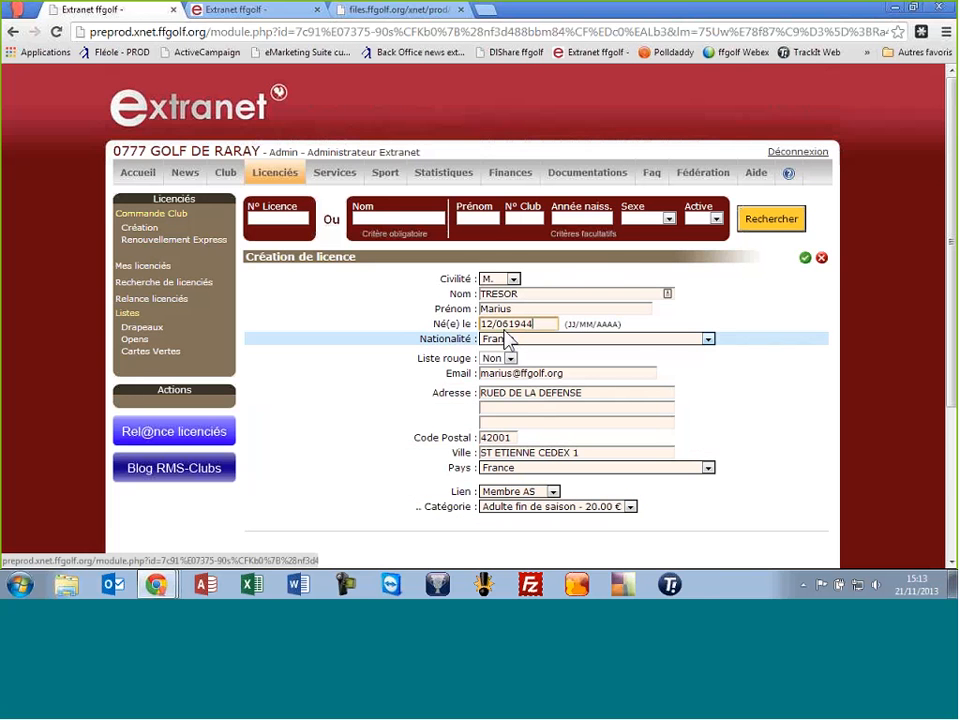
{"action": "left_click", "coordinate": [509, 324]}
{"action": "type", "text": "/"}
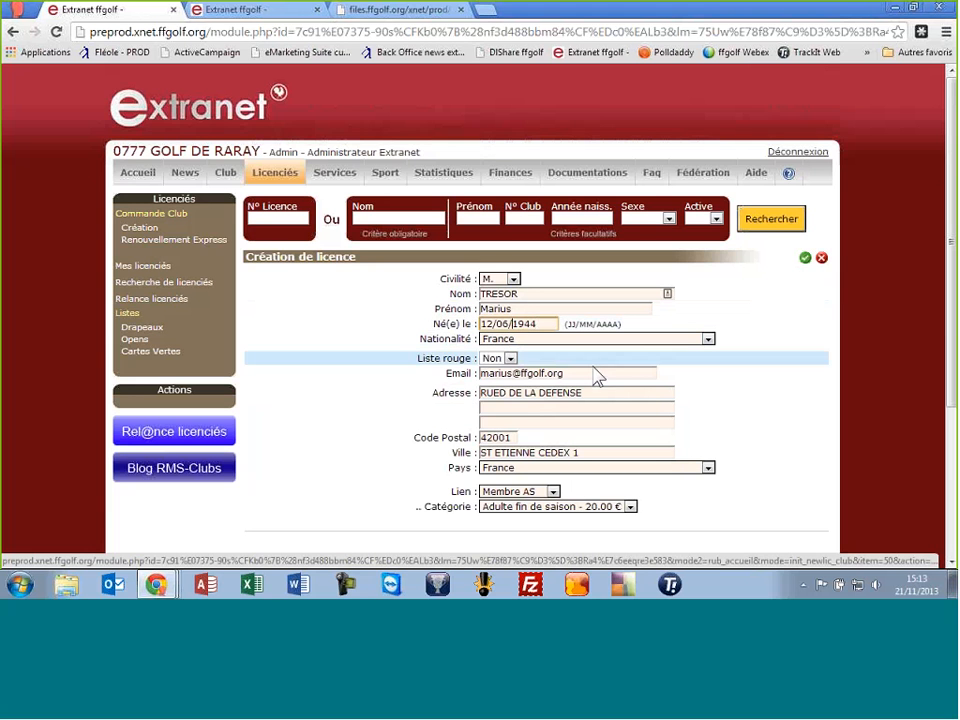
{"action": "left_click", "coordinate": [502, 393]}
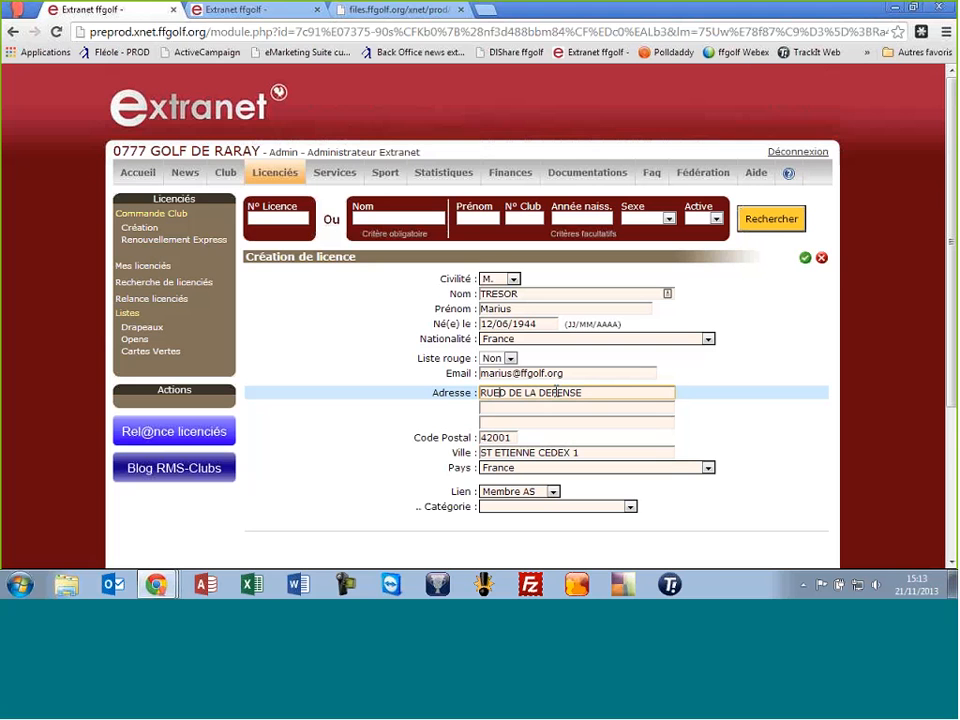
{"action": "key", "text": "BackSpace"}
{"action": "left_click", "coordinate": [525, 307]}
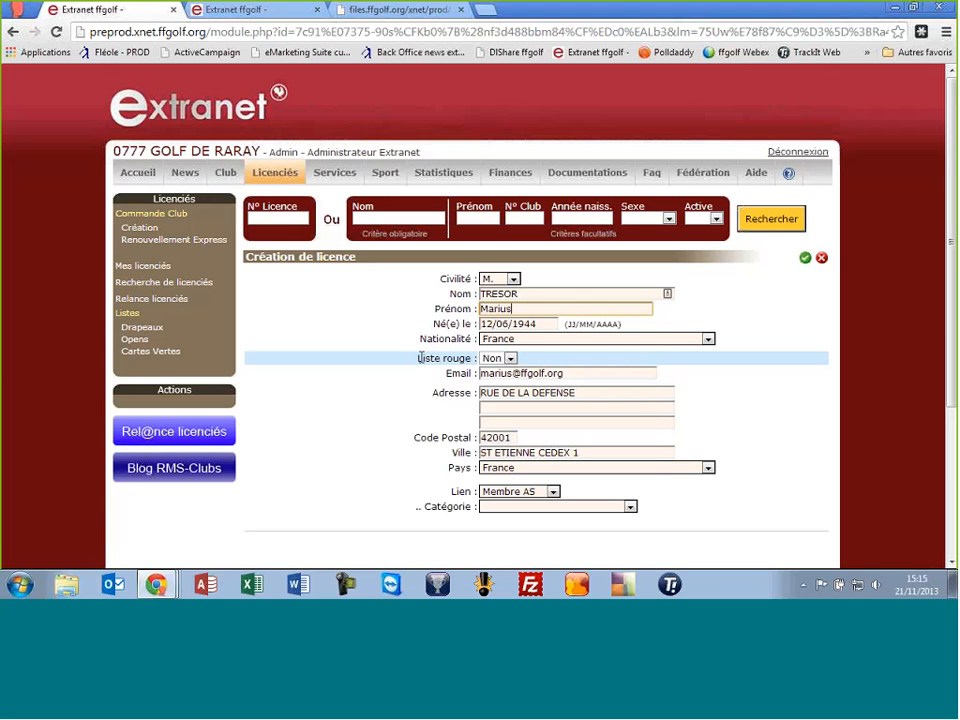
Set Liste rouge to Oui and keep France as the country, reviewing the contact fields
{"action": "left_click", "coordinate": [493, 359]}
{"action": "left_click", "coordinate": [498, 370]}
{"action": "left_click", "coordinate": [495, 360]}
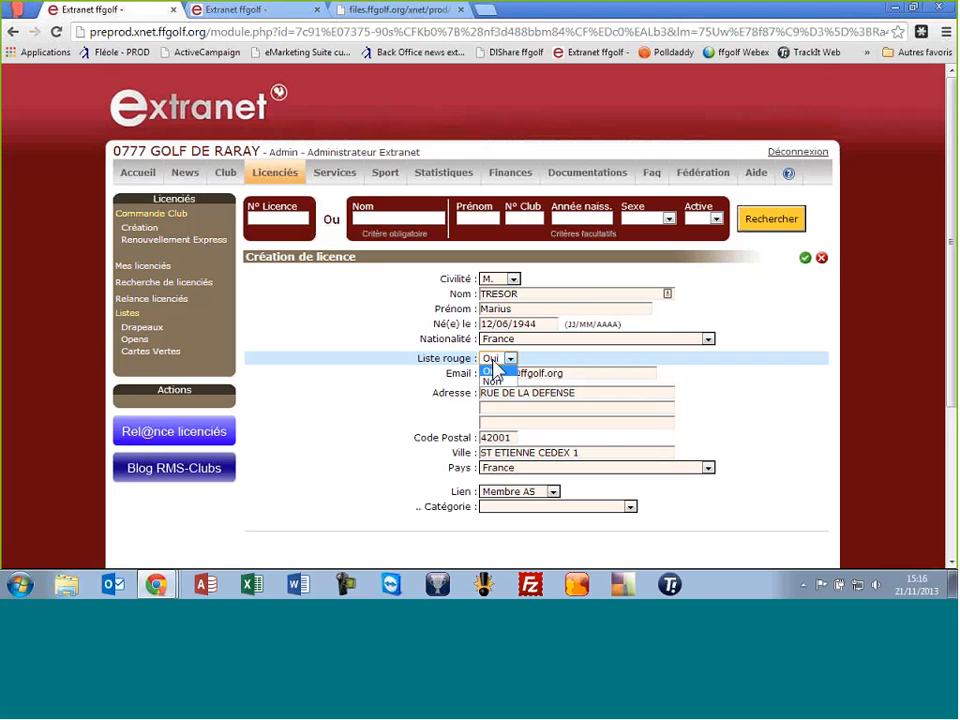
{"action": "left_click", "coordinate": [495, 370]}
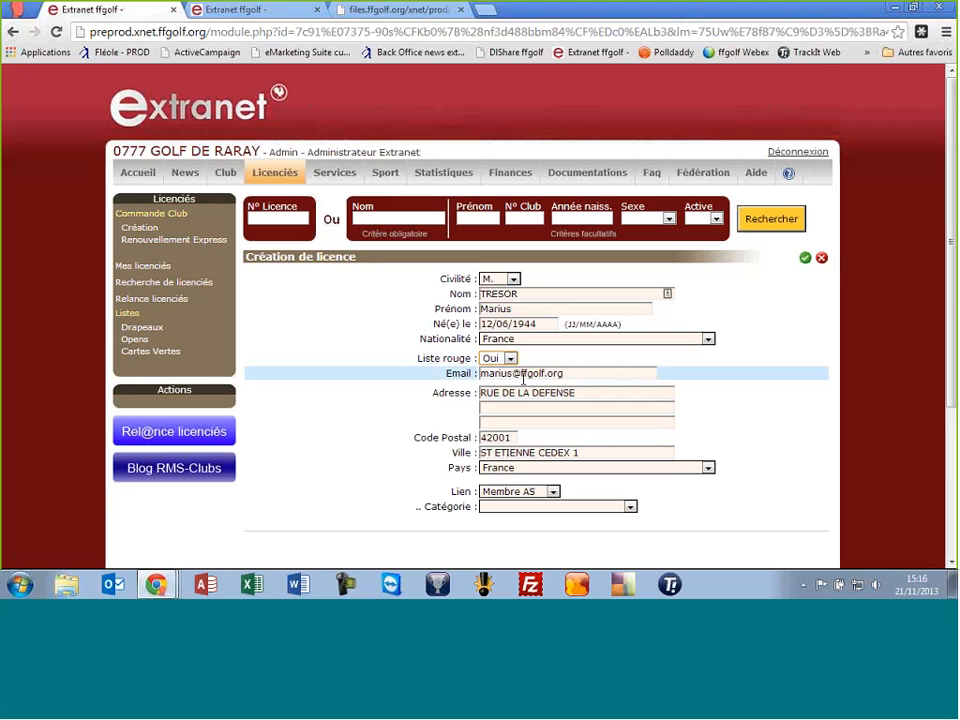
{"action": "left_click", "coordinate": [591, 379]}
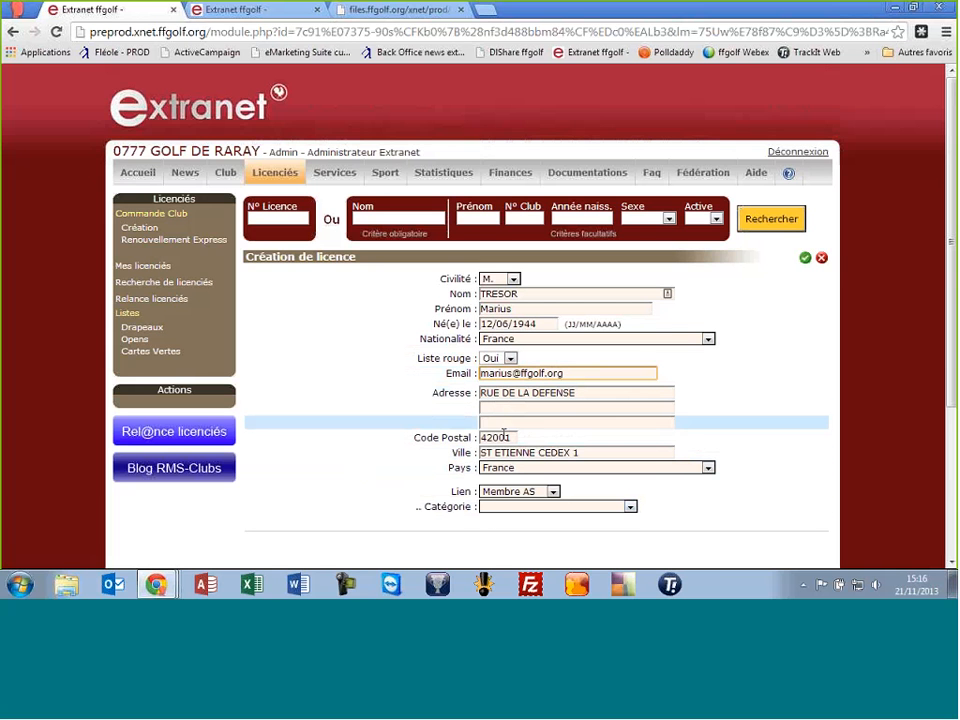
{"action": "left_click", "coordinate": [628, 395]}
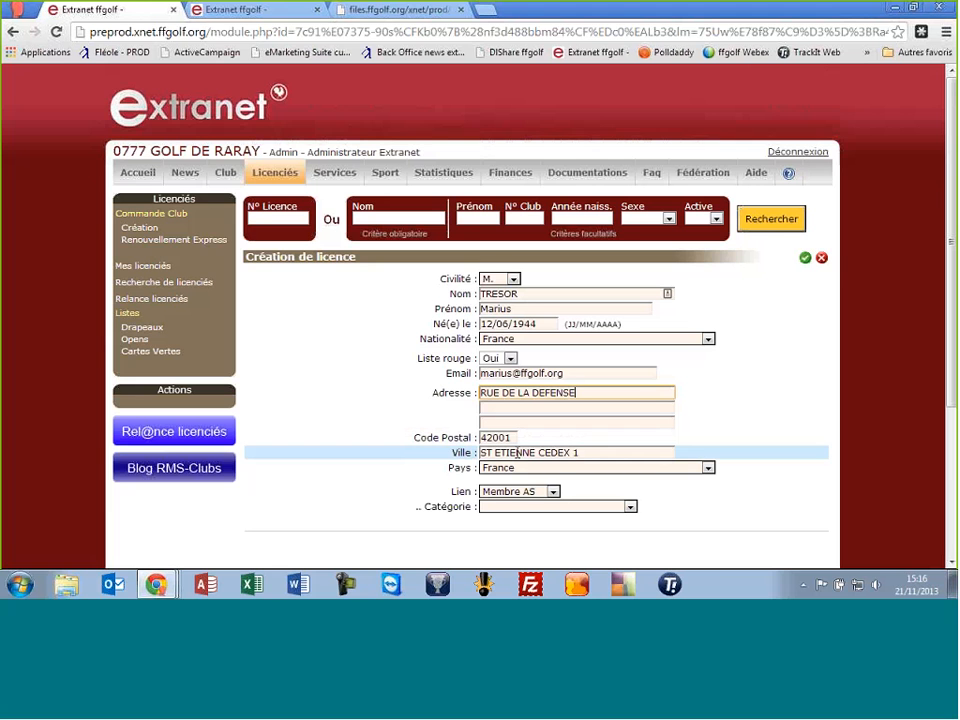
{"action": "left_click", "coordinate": [535, 470]}
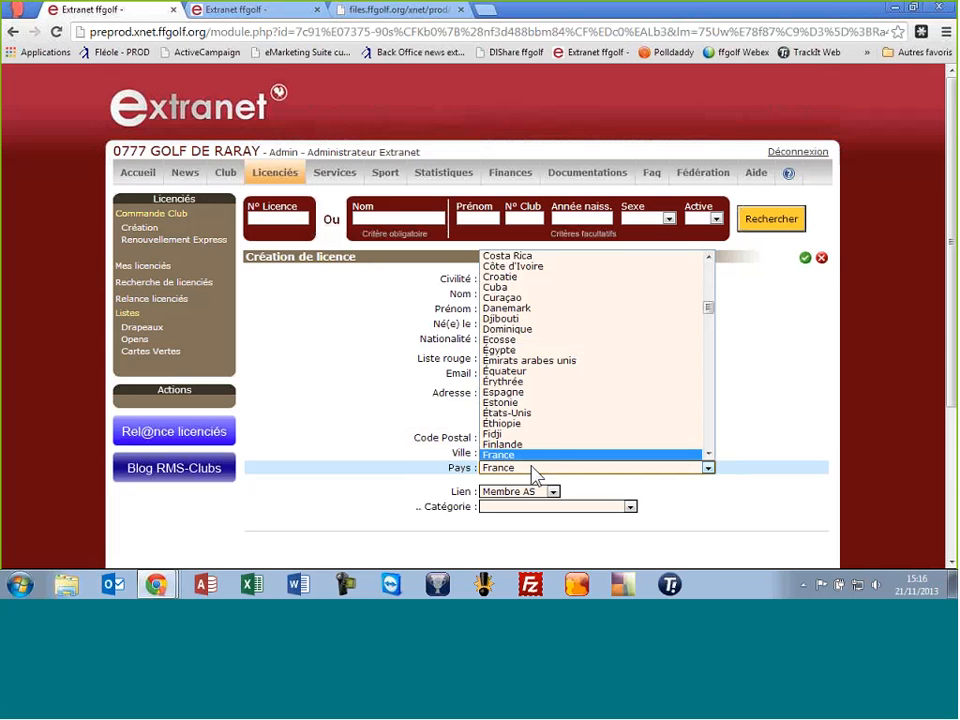
{"action": "left_click", "coordinate": [535, 472]}
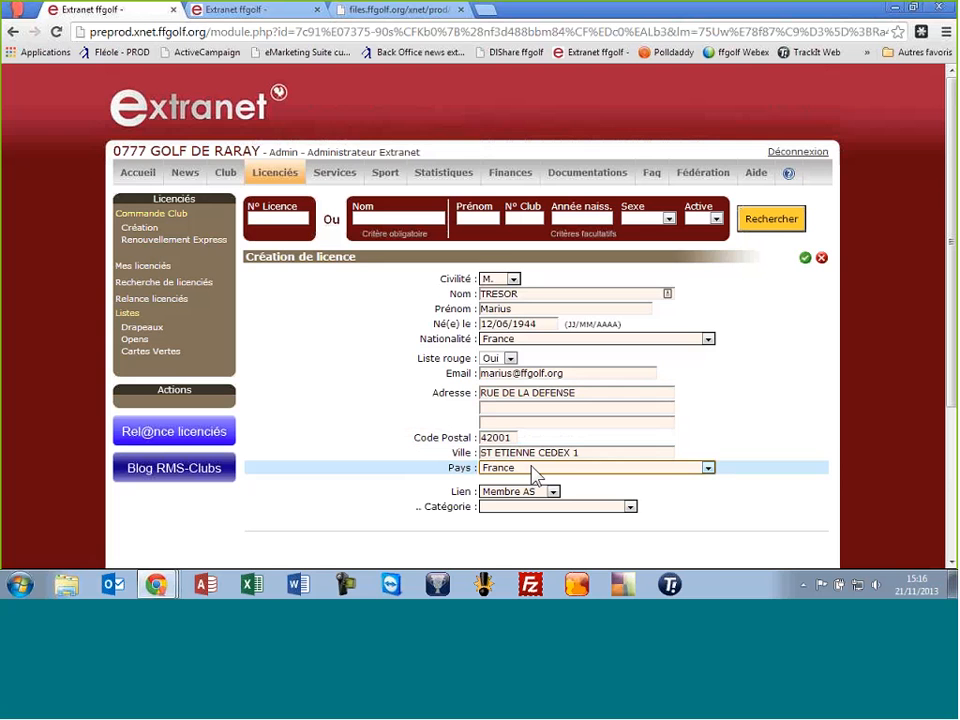
{"action": "left_click", "coordinate": [533, 470]}
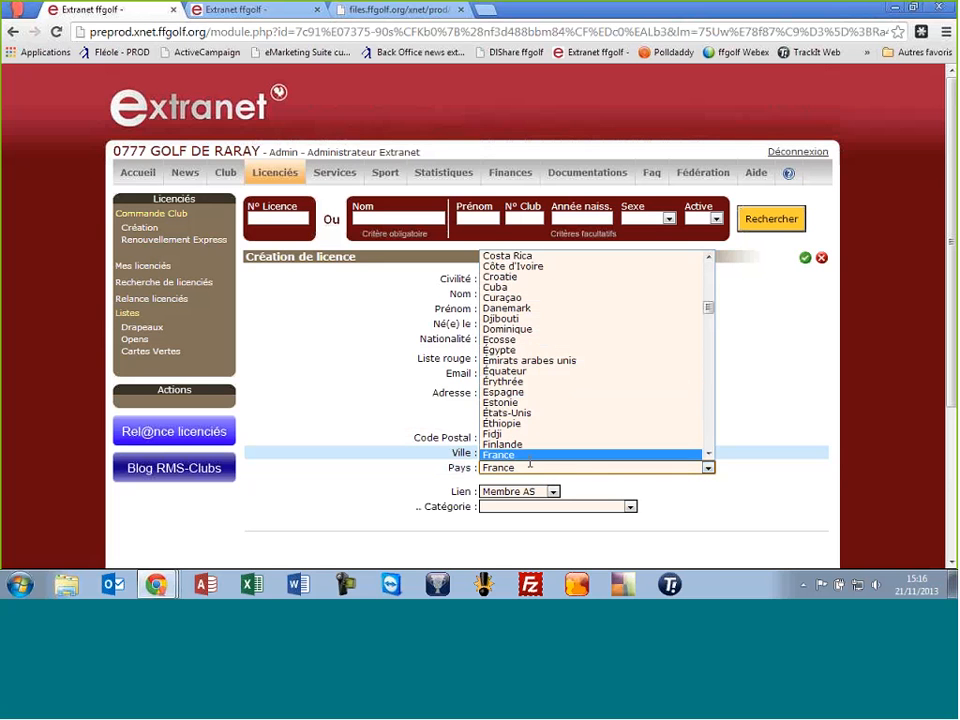
{"action": "left_click", "coordinate": [561, 470]}
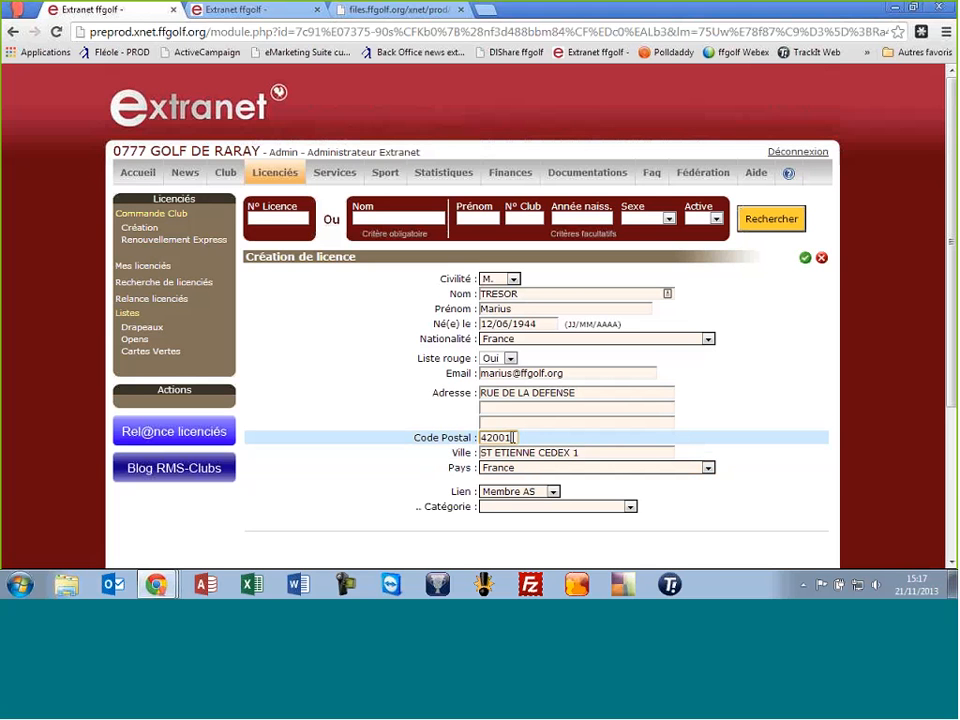
{"action": "left_click", "coordinate": [495, 421]}
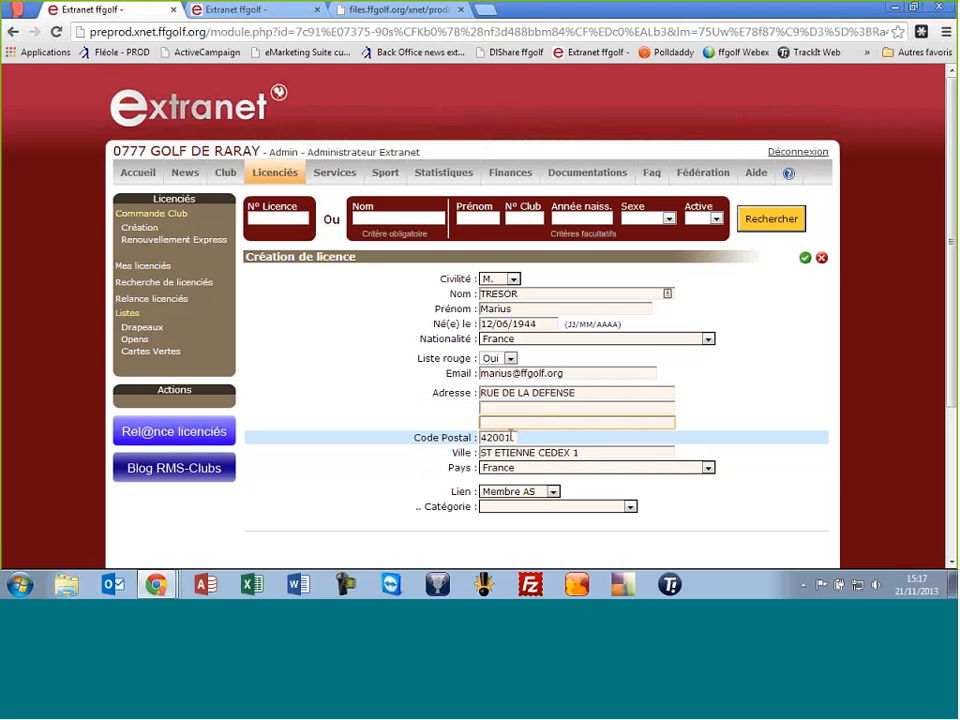
{"action": "left_click", "coordinate": [511, 438]}
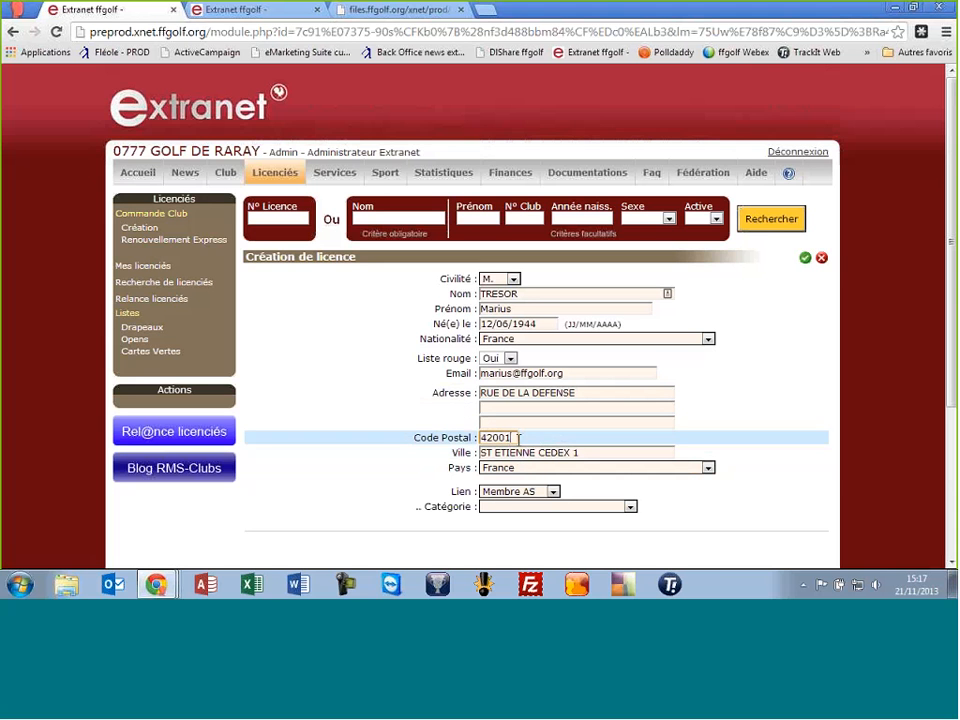
Choose category Adulte 2013/2014 - 67.00 € and send the licence order
{"action": "left_click", "coordinate": [501, 507]}
{"action": "left_click", "coordinate": [497, 525]}
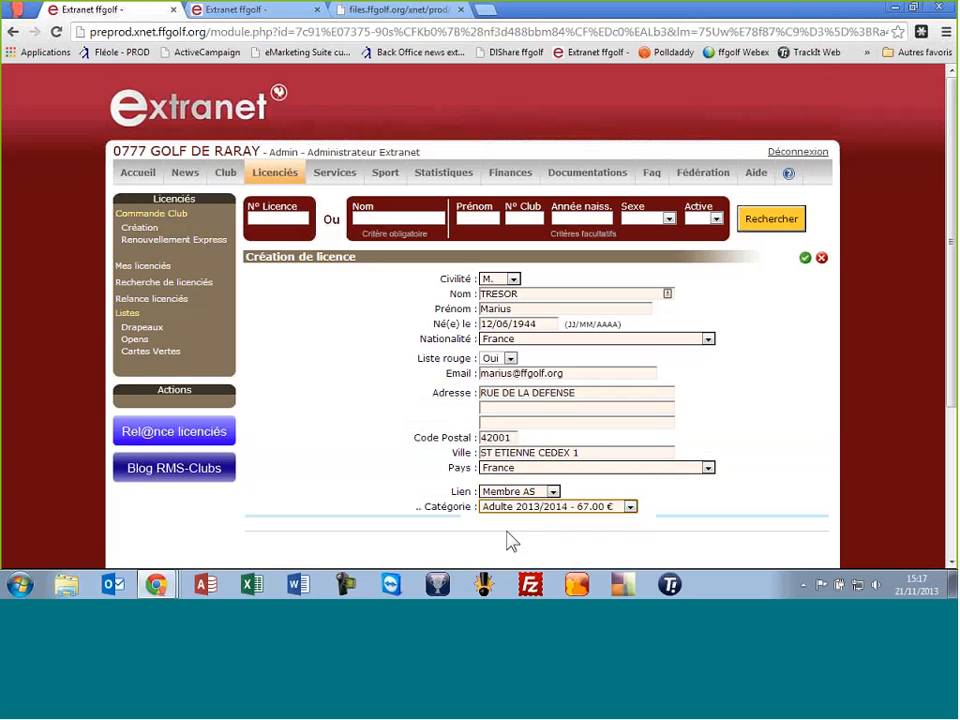
{"action": "left_click", "coordinate": [805, 258]}
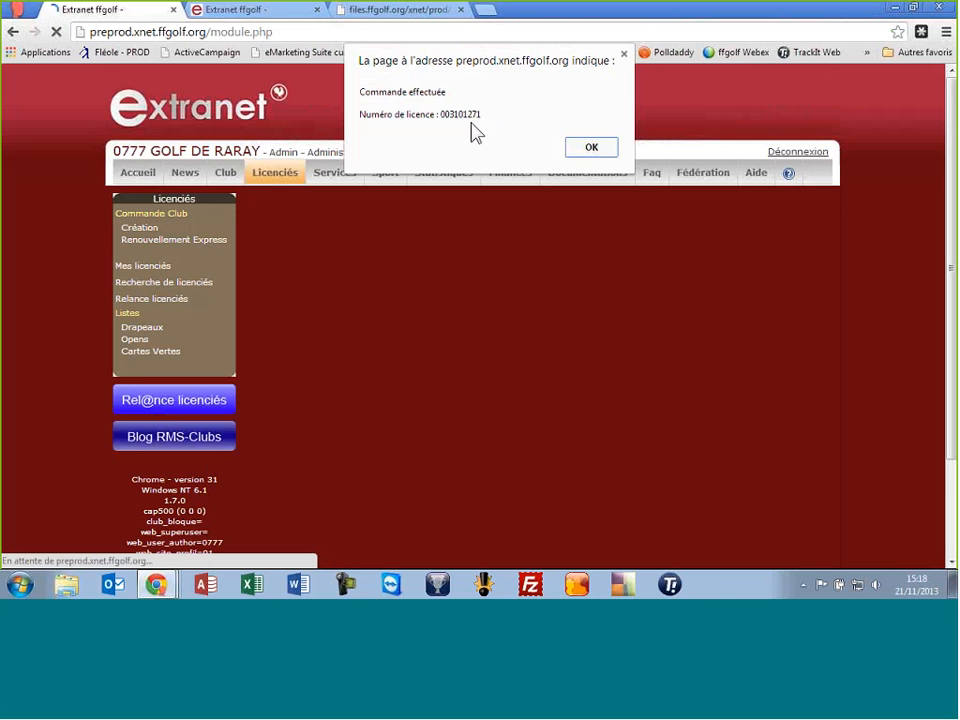
Dismiss the confirmation and reopen Mes licenciés, now listing 389 licensees
{"action": "left_click", "coordinate": [600, 147]}
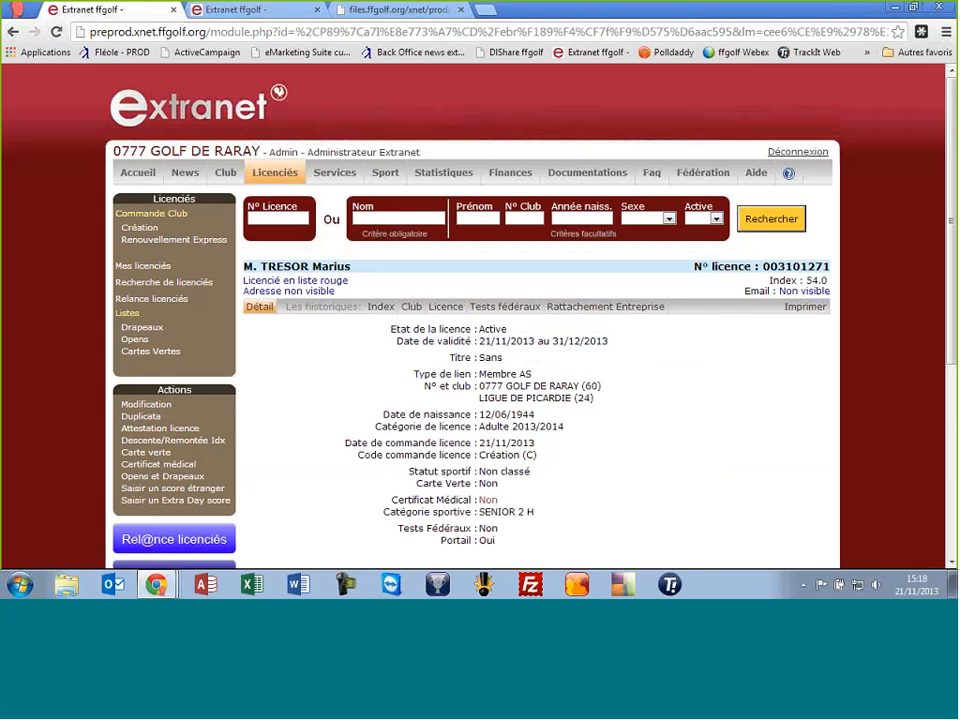
{"action": "left_click", "coordinate": [152, 266]}
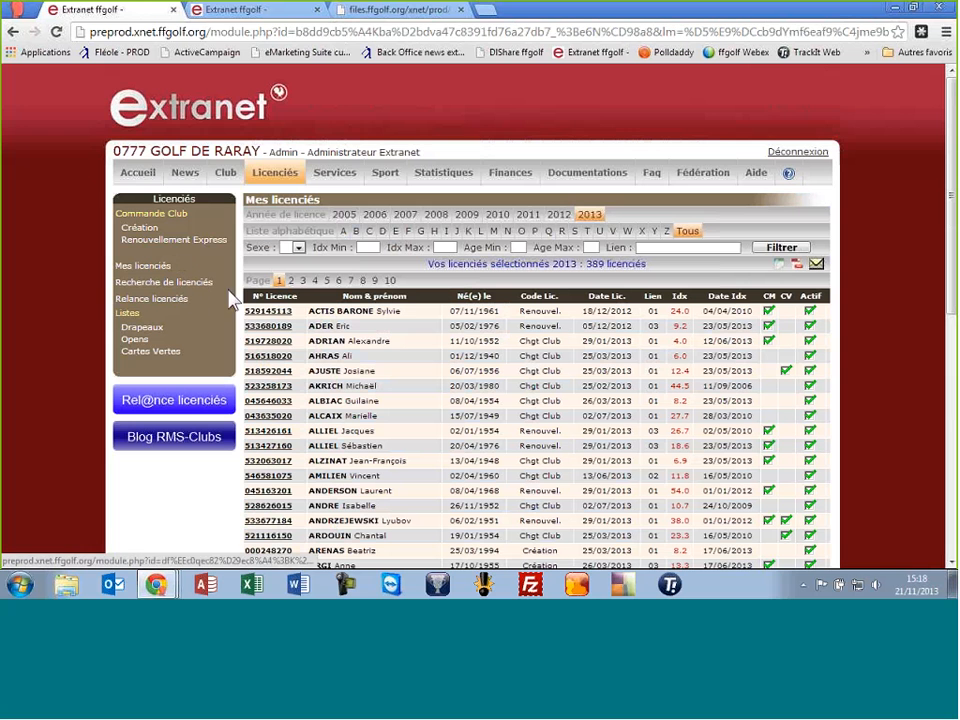
{"action": "left_click", "coordinate": [158, 269]}
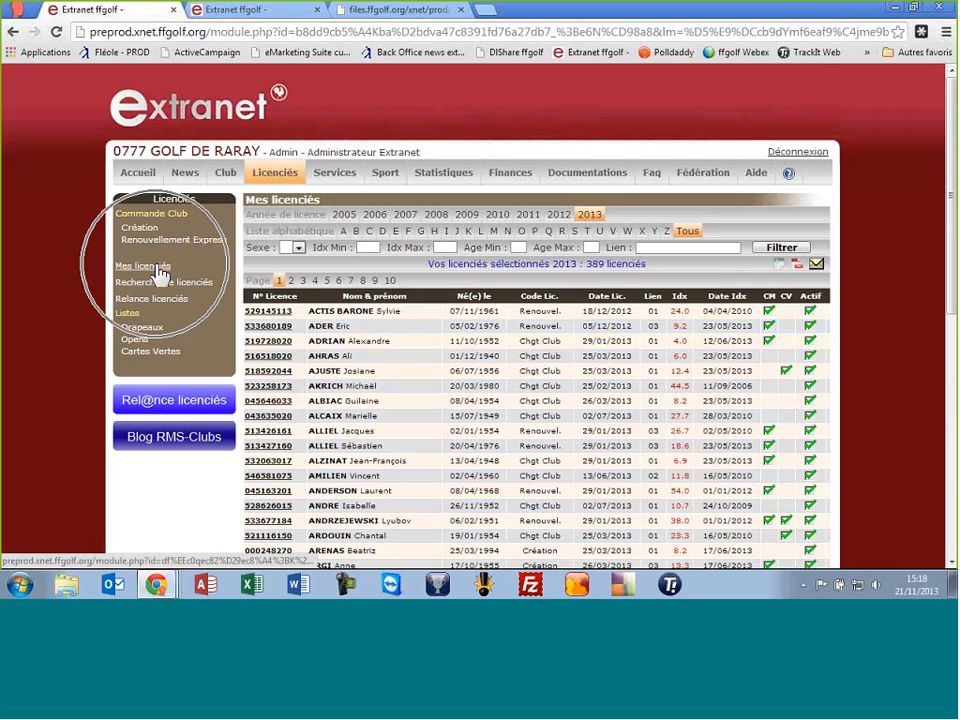
{"action": "left_click", "coordinate": [150, 270]}
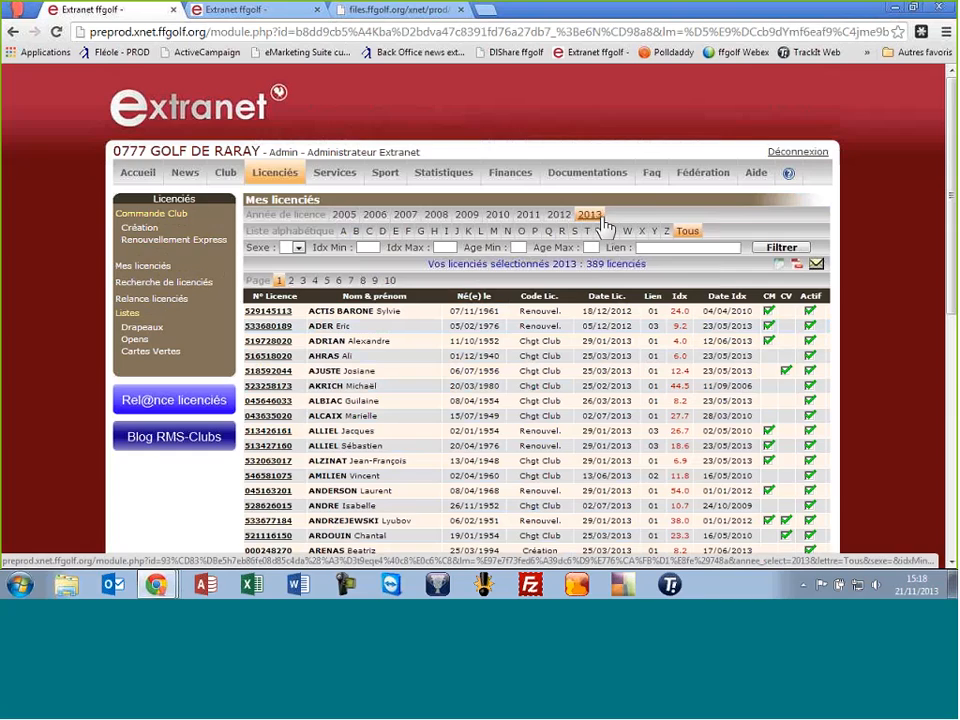
{"action": "scroll", "coordinate": [396, 364], "scroll_direction": "down", "scroll_amount": 6}
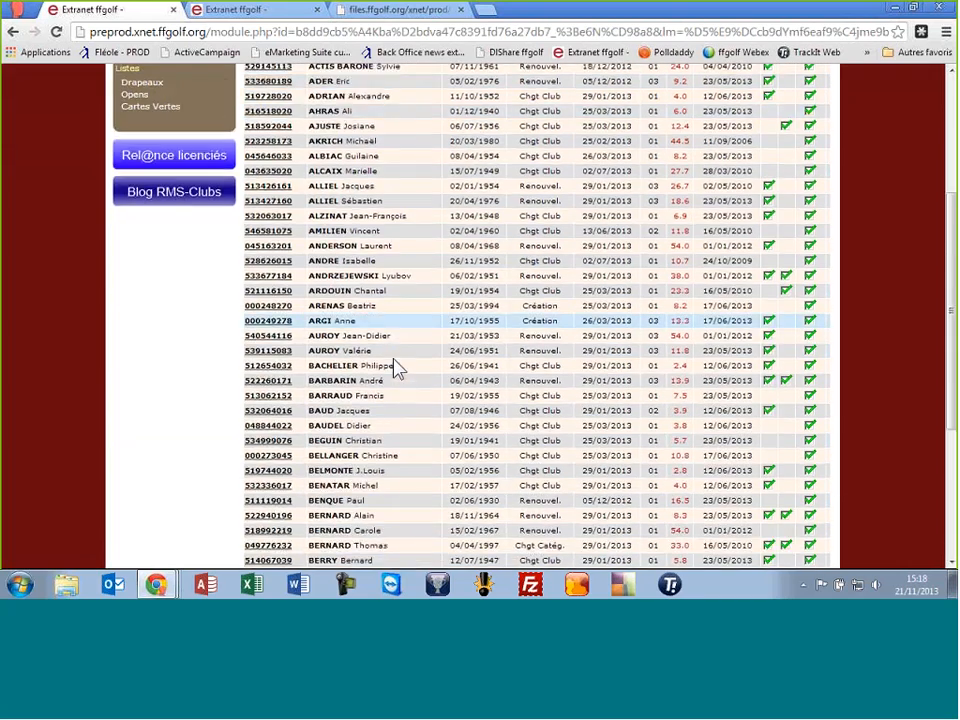
{"action": "scroll", "coordinate": [397, 366], "scroll_direction": "up", "scroll_amount": 4}
{"action": "scroll", "coordinate": [396, 366], "scroll_direction": "down", "scroll_amount": 2}
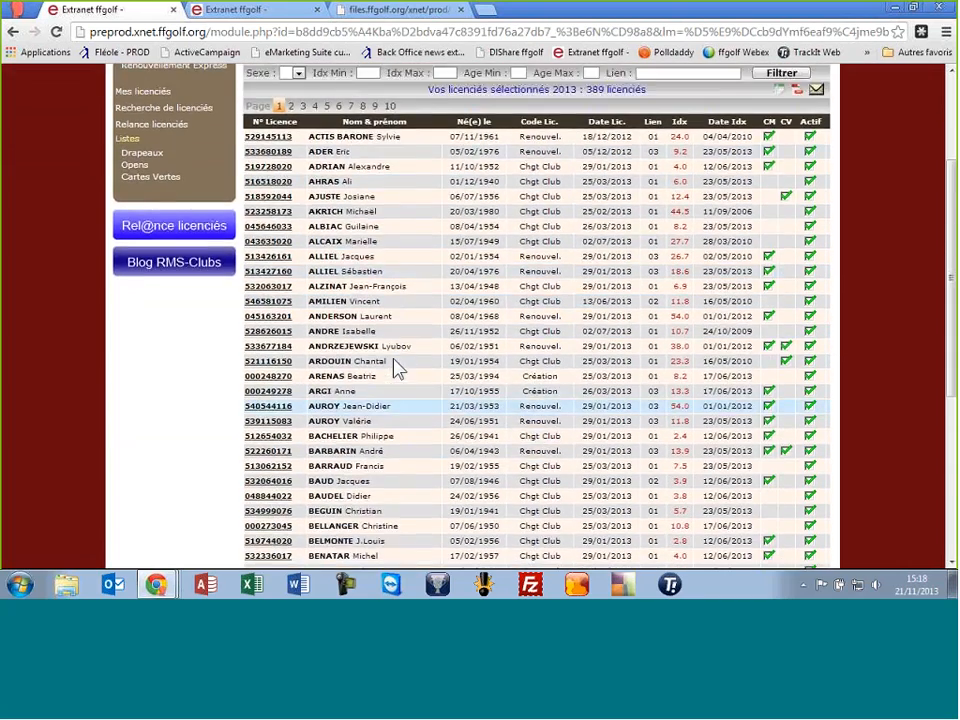
{"action": "scroll", "coordinate": [396, 366], "scroll_direction": "up", "scroll_amount": 3}
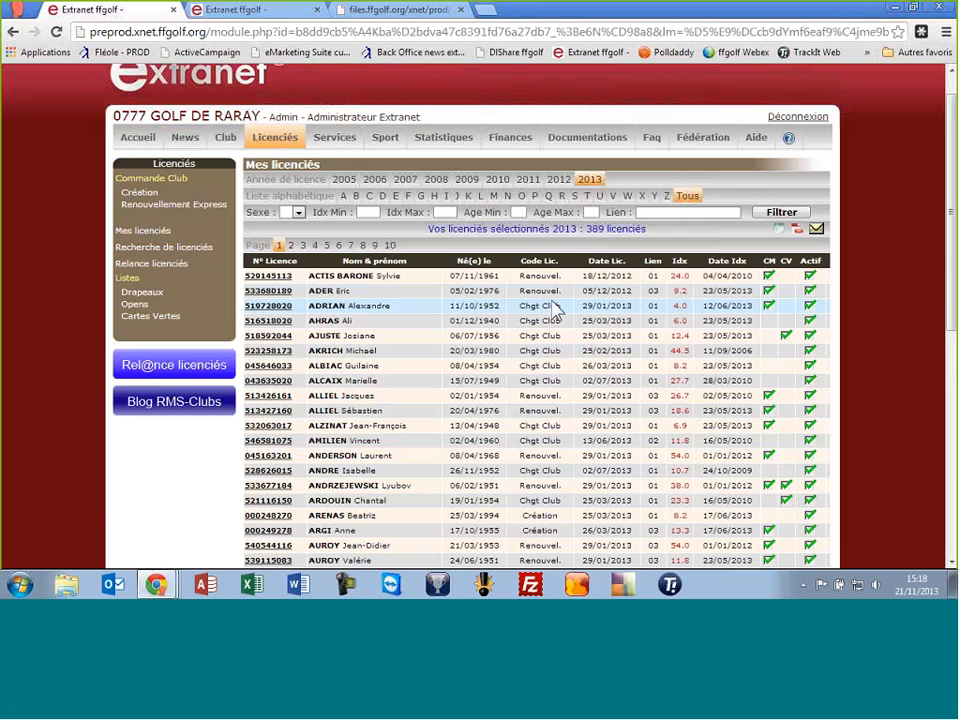
Filter the 2013 licensee list to Sexe F, leaving 117 licensees
{"action": "left_click", "coordinate": [297, 212]}
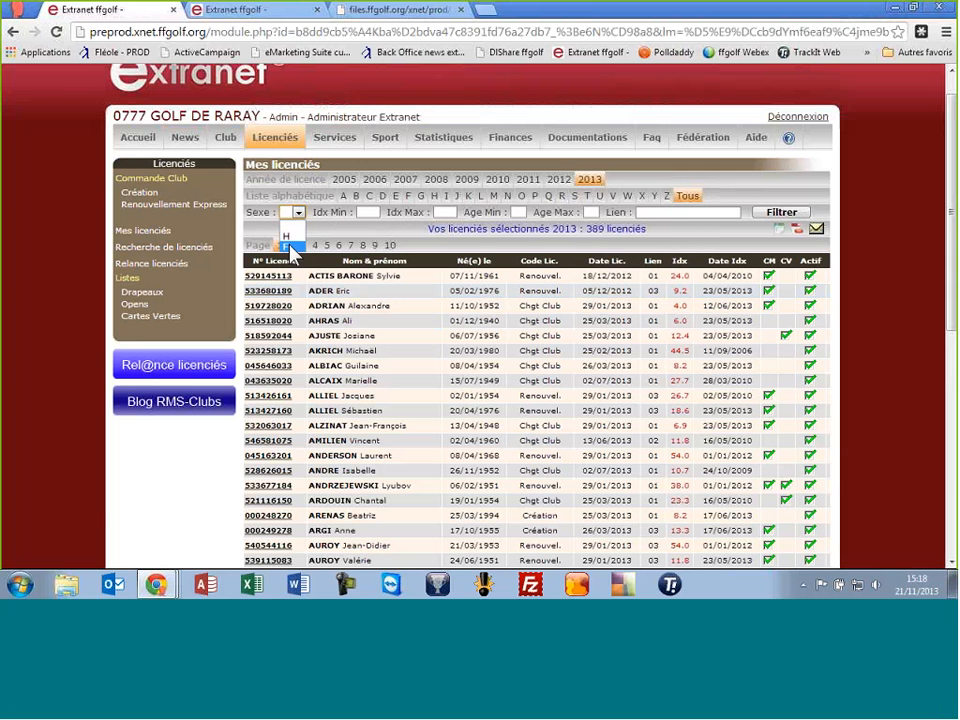
{"action": "left_click", "coordinate": [292, 249]}
{"action": "left_click", "coordinate": [775, 213]}
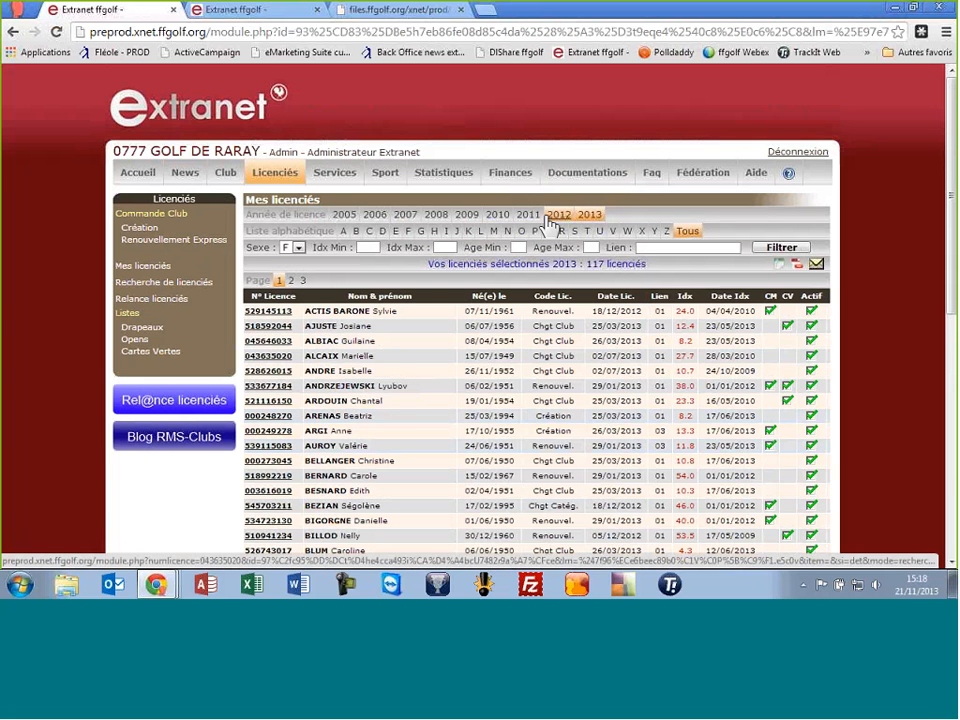
{"action": "scroll", "coordinate": [450, 435], "scroll_direction": "down", "scroll_amount": 2}
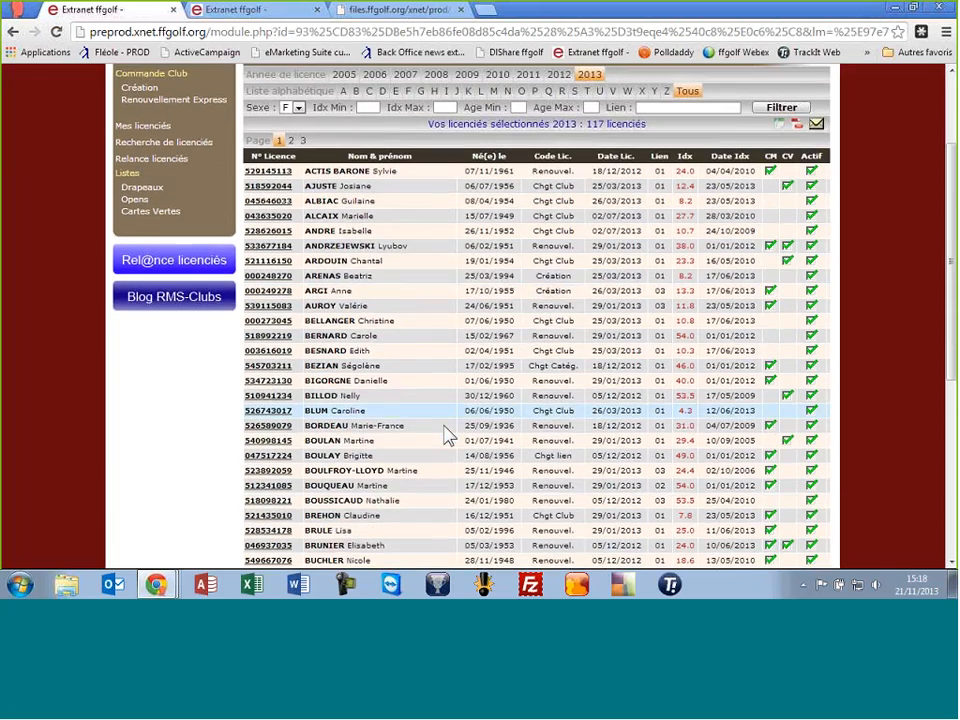
{"action": "scroll", "coordinate": [447, 435], "scroll_direction": "up", "scroll_amount": 1}
{"action": "scroll", "coordinate": [447, 435], "scroll_direction": "down", "scroll_amount": 1}
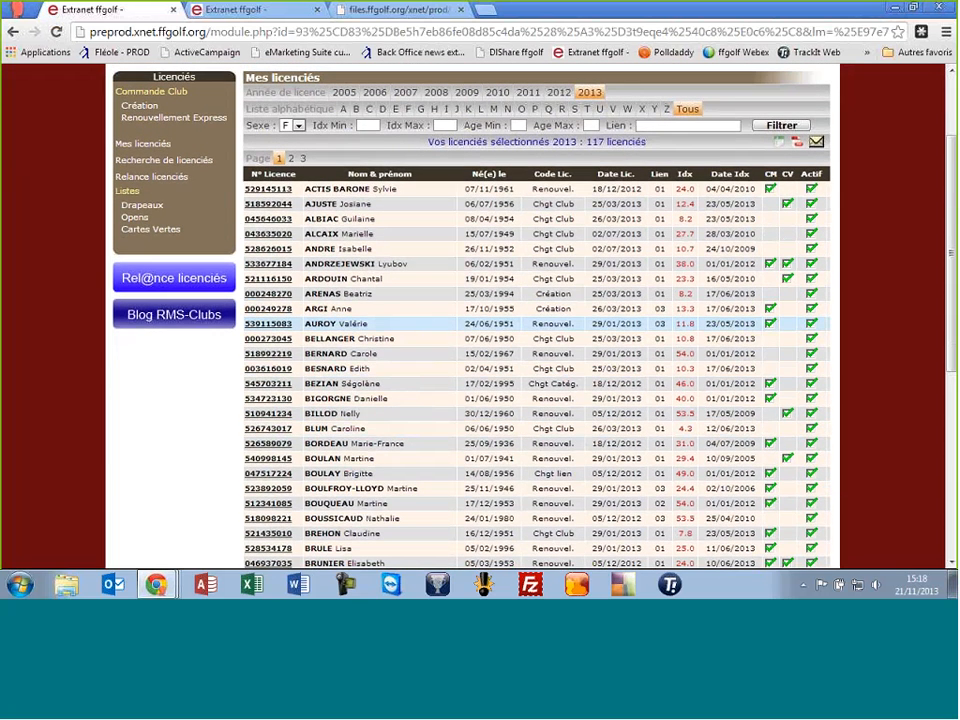
Open the female licensee's licence for modification, leaving her category at Adulte - 49.00 €
{"action": "left_click", "coordinate": [284, 354]}
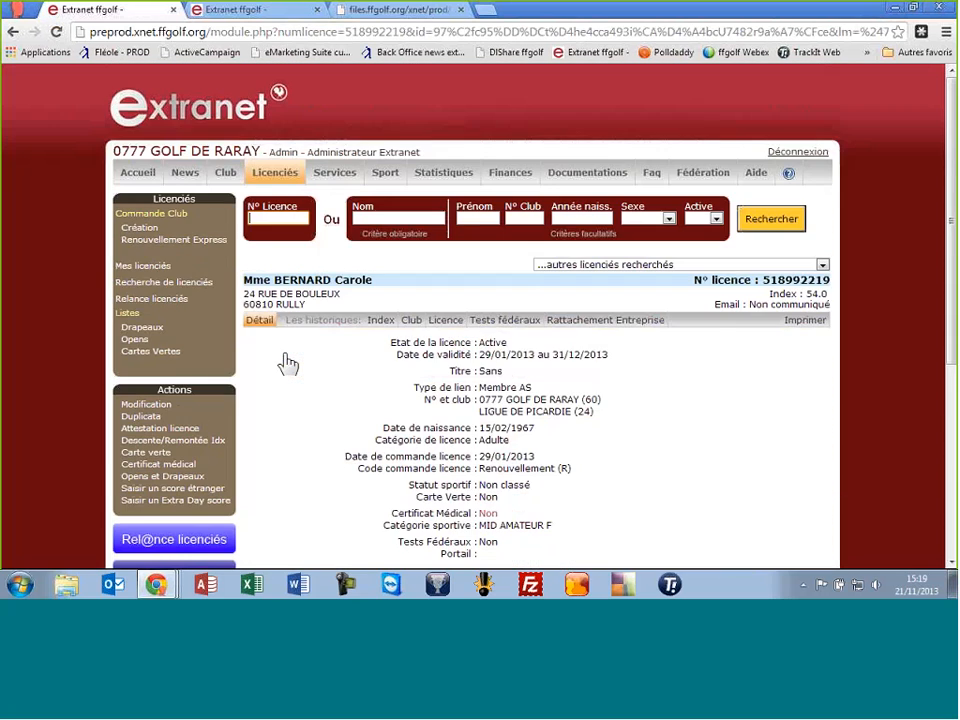
{"action": "left_click", "coordinate": [170, 404]}
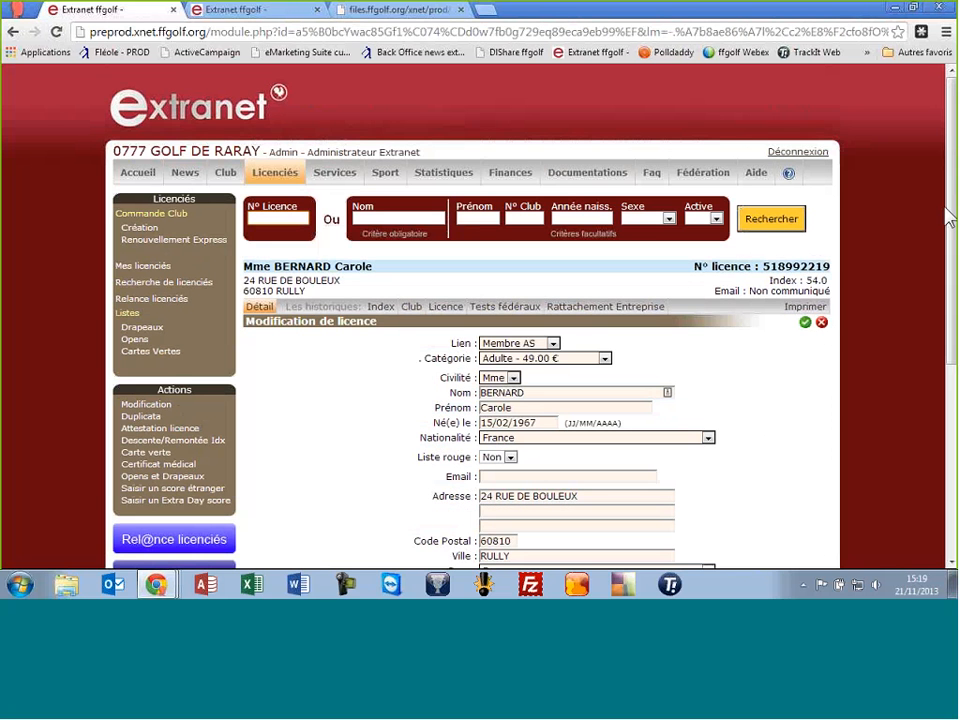
{"action": "scroll", "coordinate": [951, 204], "scroll_direction": "down", "scroll_amount": 3}
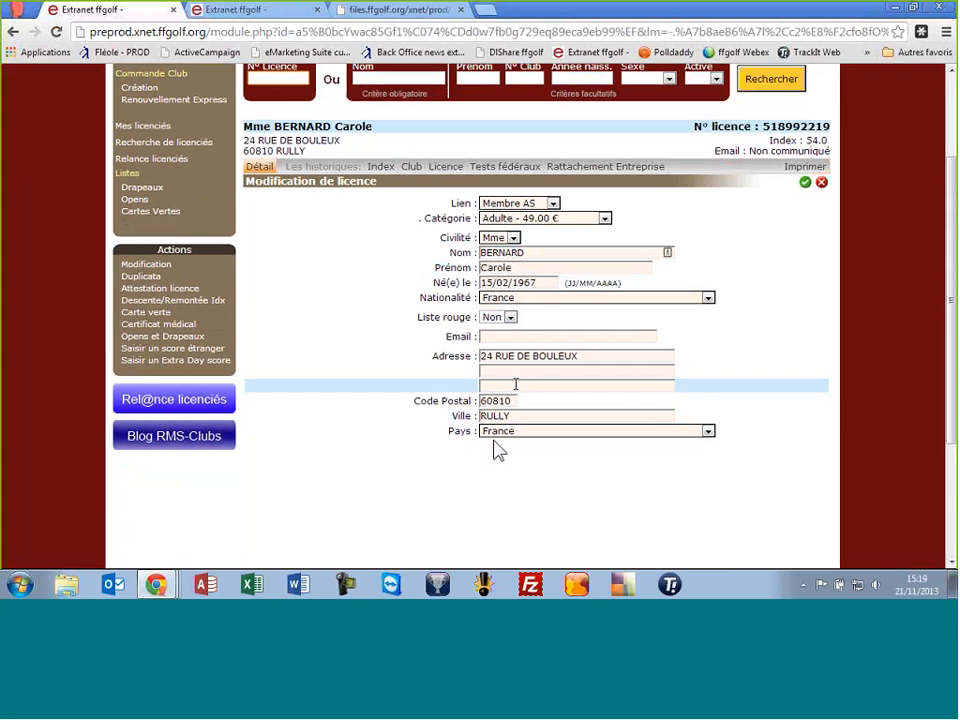
{"action": "left_click", "coordinate": [530, 220]}
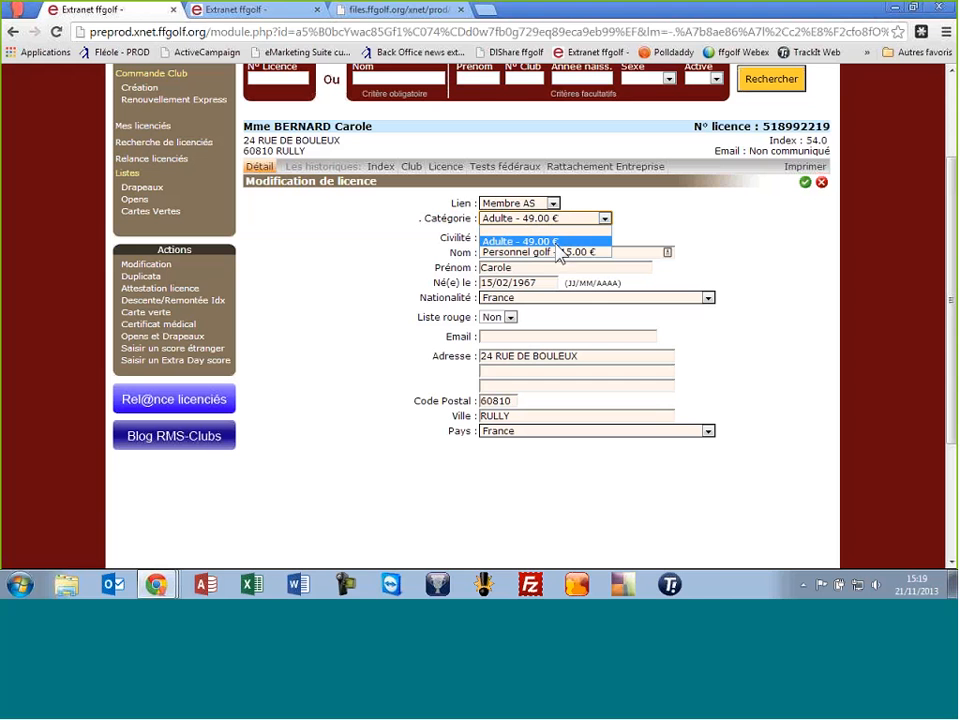
{"action": "left_click", "coordinate": [383, 241]}
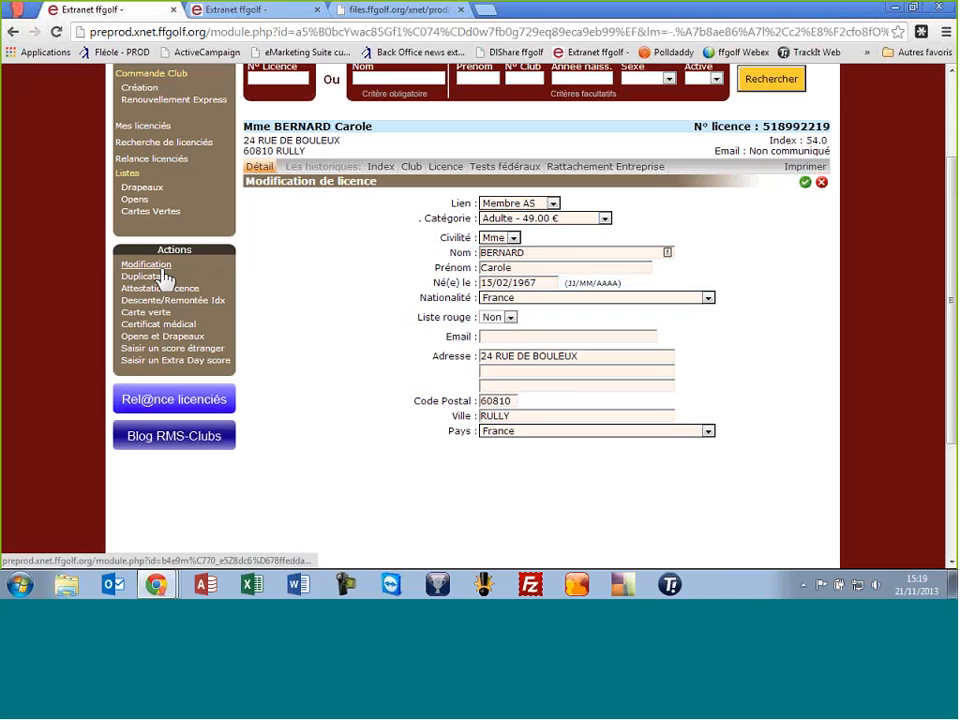
{"action": "scroll", "coordinate": [340, 278], "scroll_direction": "up", "scroll_amount": 1}
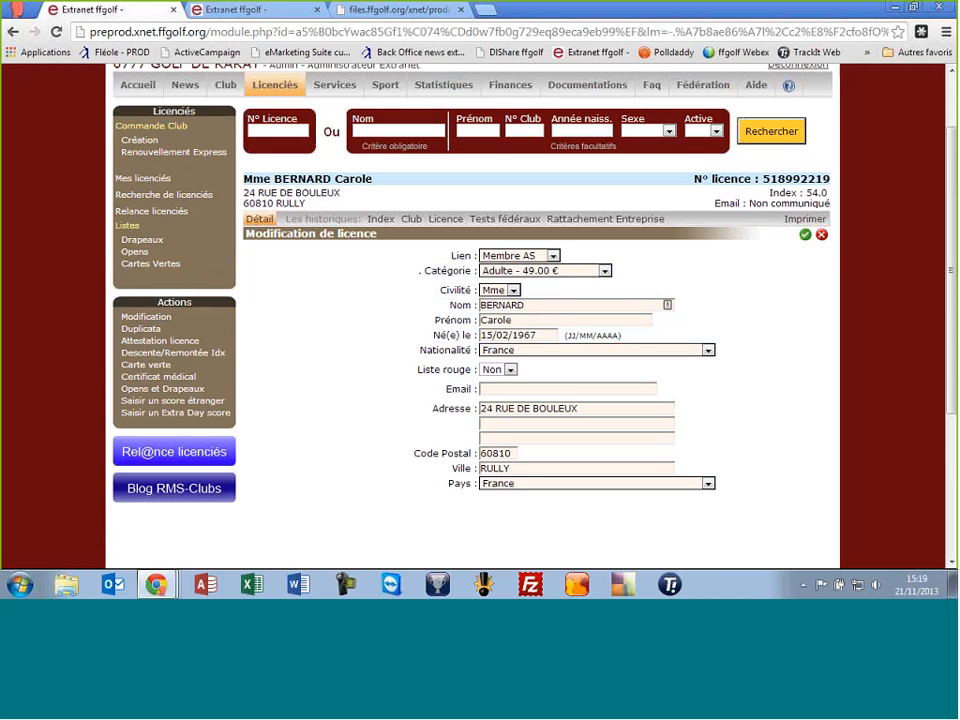
Cancel the edit and submit a duplicate-licence request, which is refused because the address lacks a country
{"action": "left_click", "coordinate": [821, 234]}
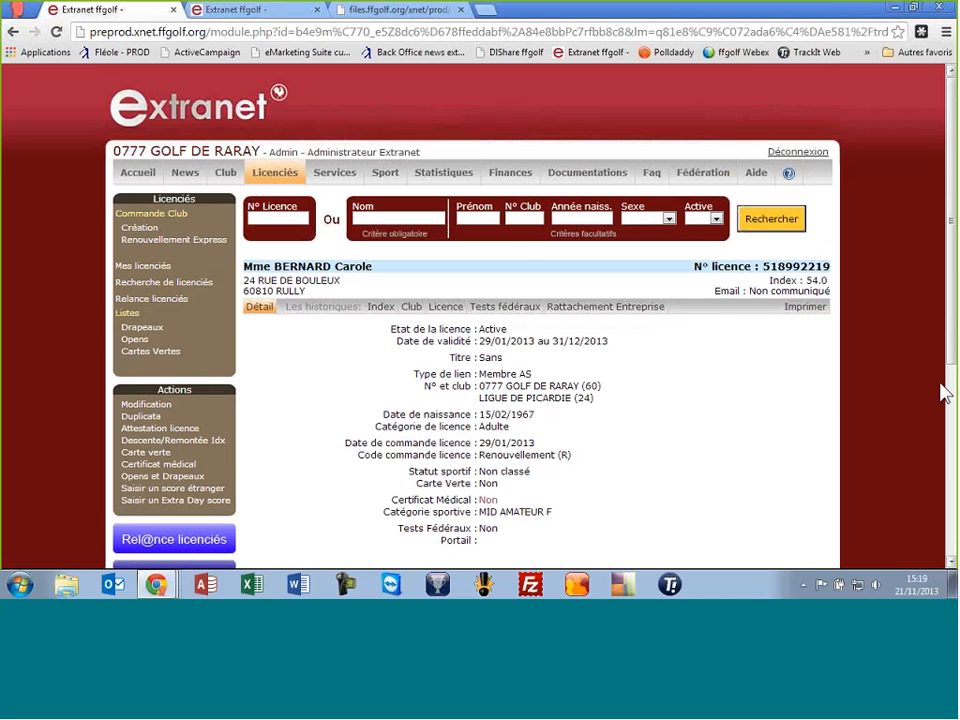
{"action": "scroll", "coordinate": [330, 385], "scroll_direction": "down", "scroll_amount": 1}
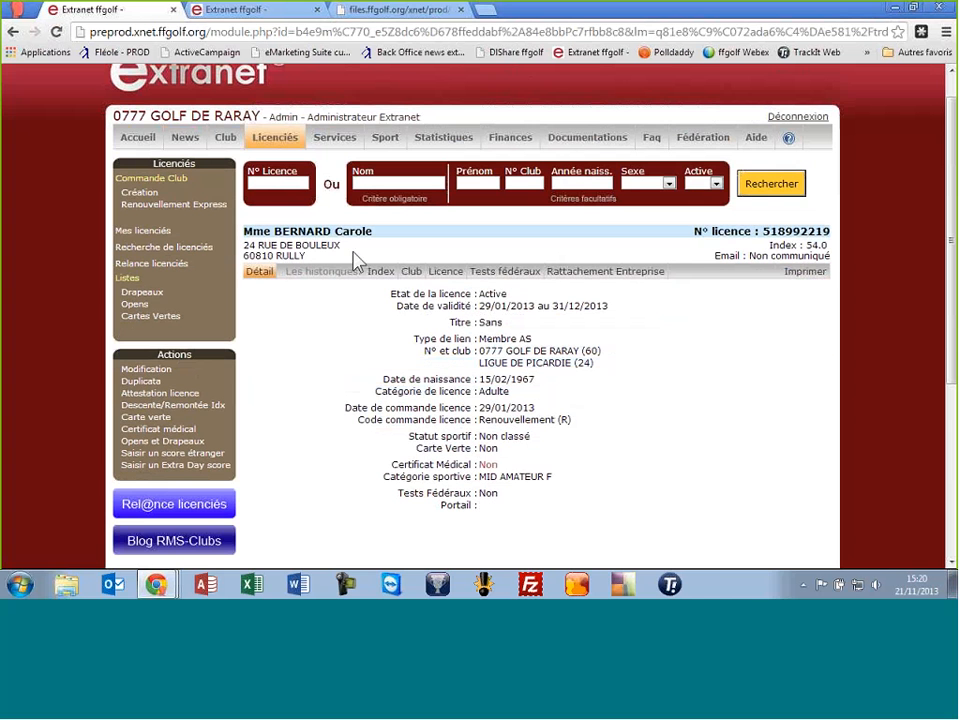
{"action": "left_click", "coordinate": [143, 383]}
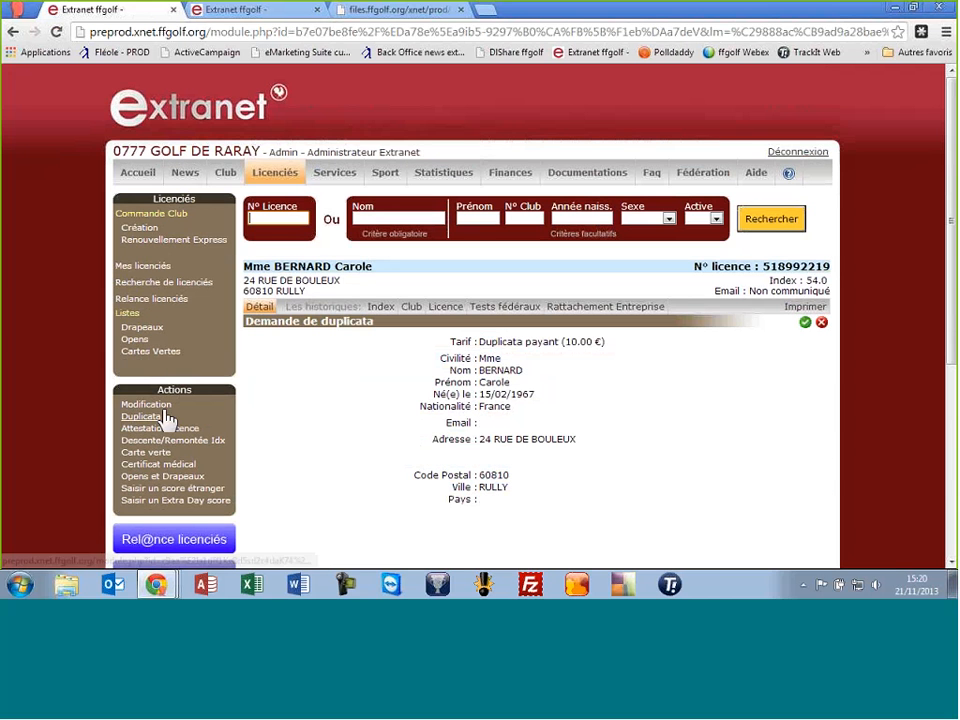
{"action": "left_click", "coordinate": [805, 324]}
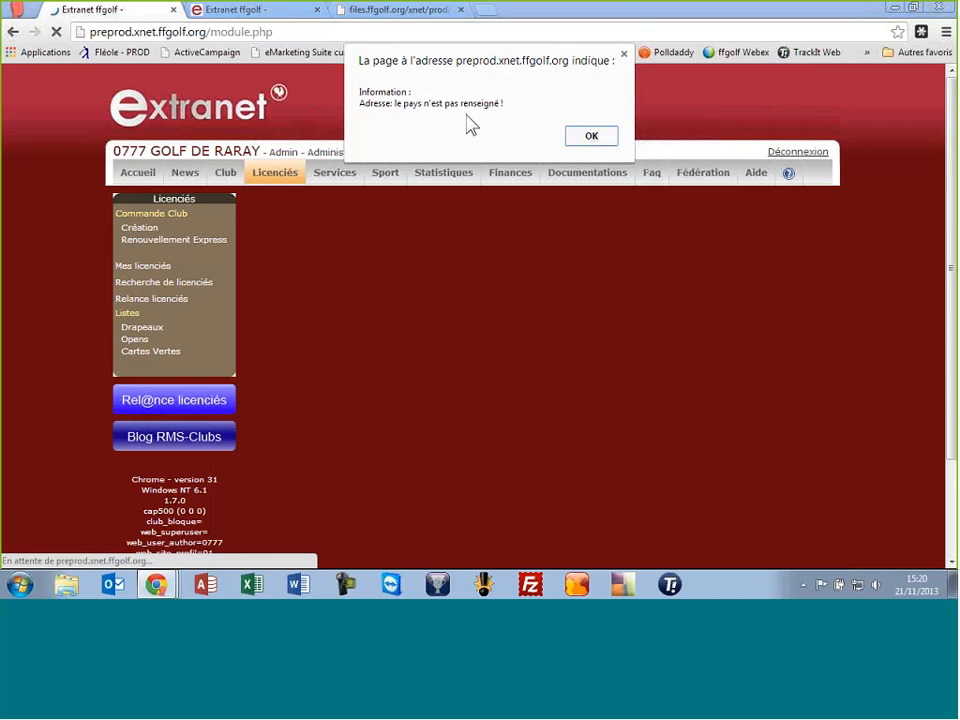
{"action": "left_click", "coordinate": [591, 136]}
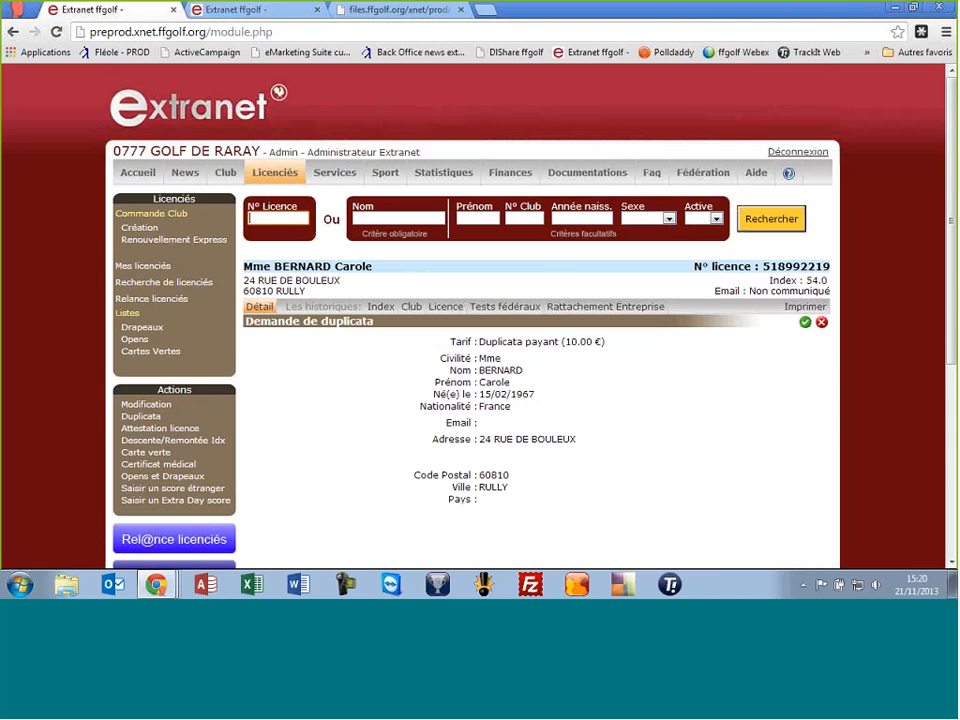
Set the licensee's address country to France and save the modification
{"action": "left_click", "coordinate": [157, 410]}
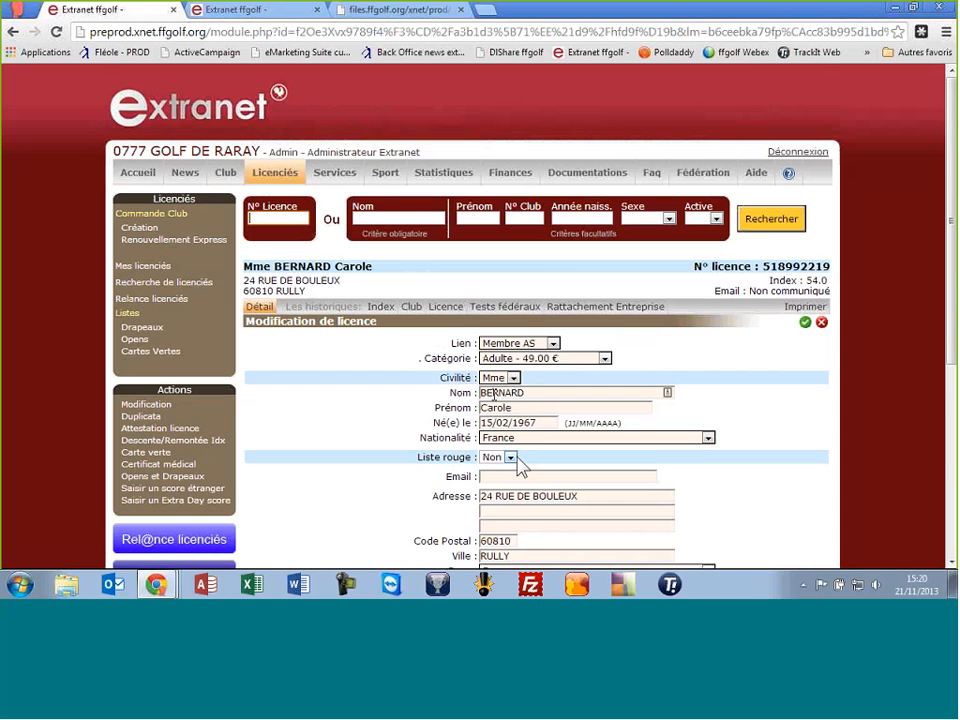
{"action": "scroll", "coordinate": [330, 470], "scroll_direction": "down", "scroll_amount": 2}
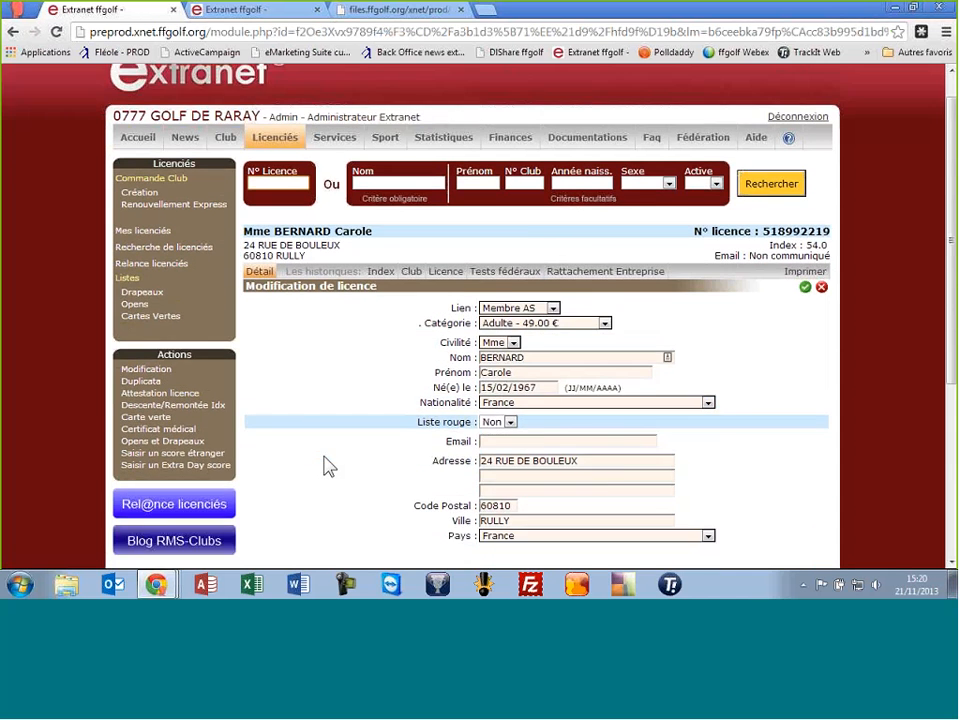
{"action": "left_click", "coordinate": [500, 484]}
{"action": "left_click", "coordinate": [506, 474]}
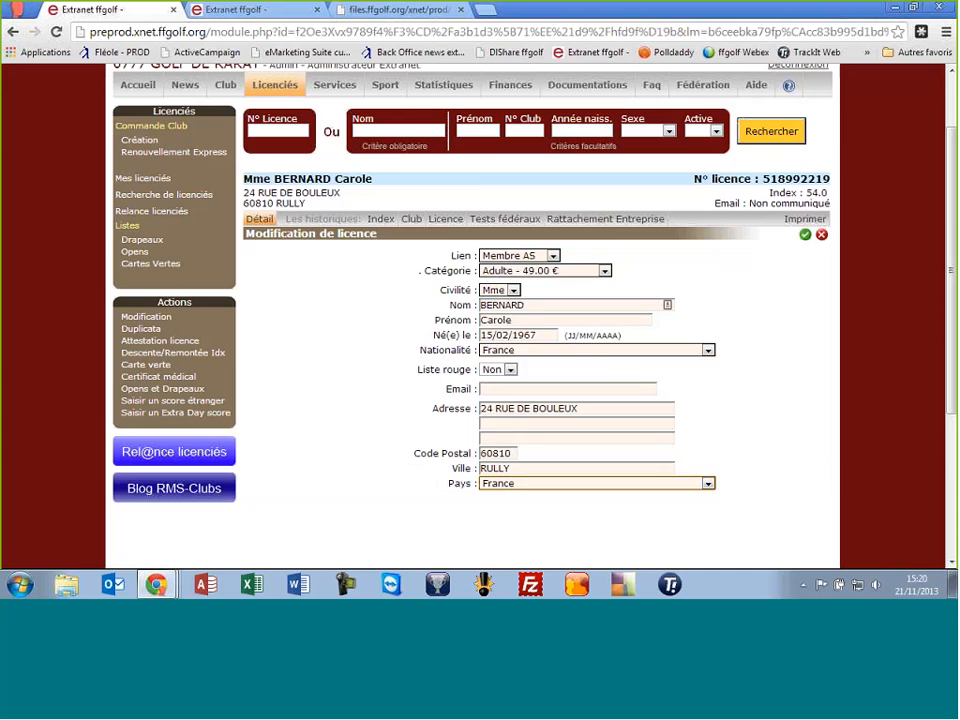
{"action": "left_click", "coordinate": [806, 234]}
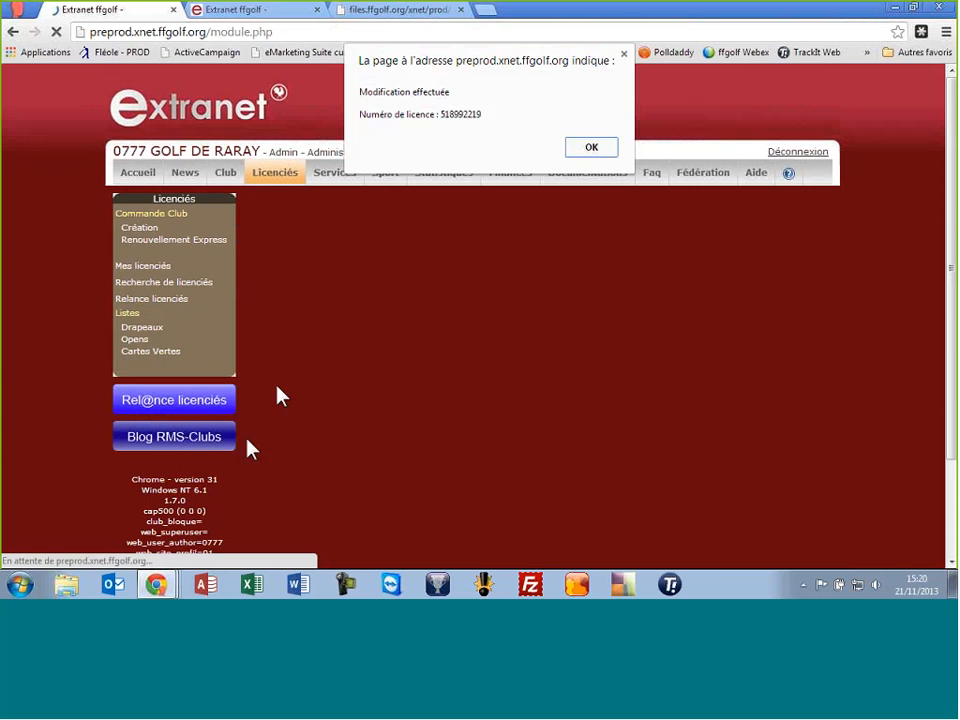
{"action": "left_click", "coordinate": [590, 146]}
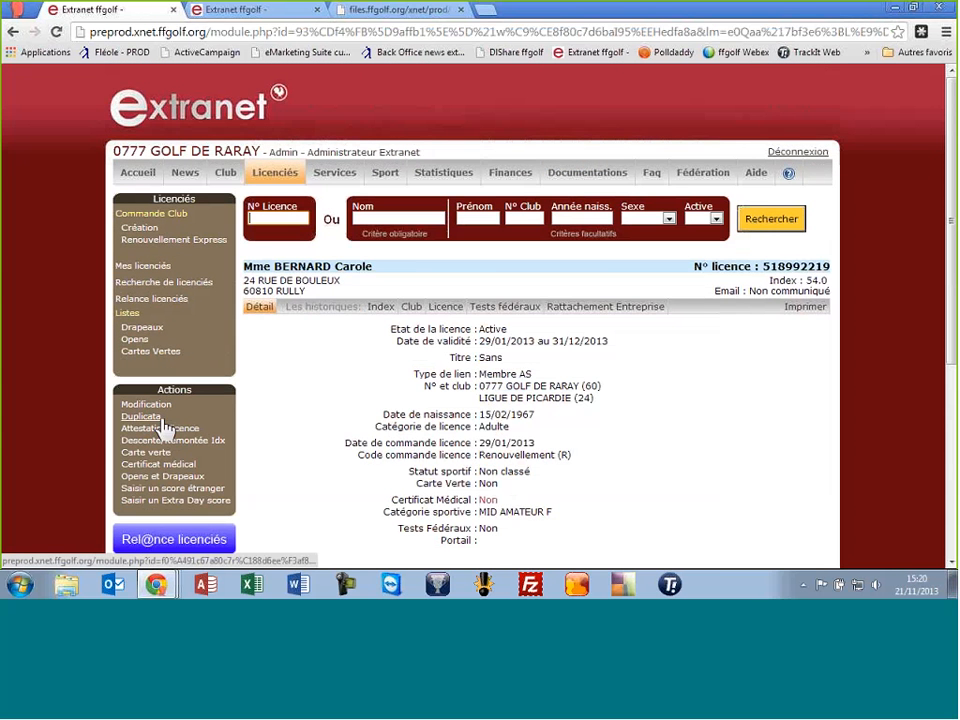
Order the paid duplicate licence at 10.00 € and acknowledge the Commande effectuée confirmation
{"action": "left_click", "coordinate": [150, 418]}
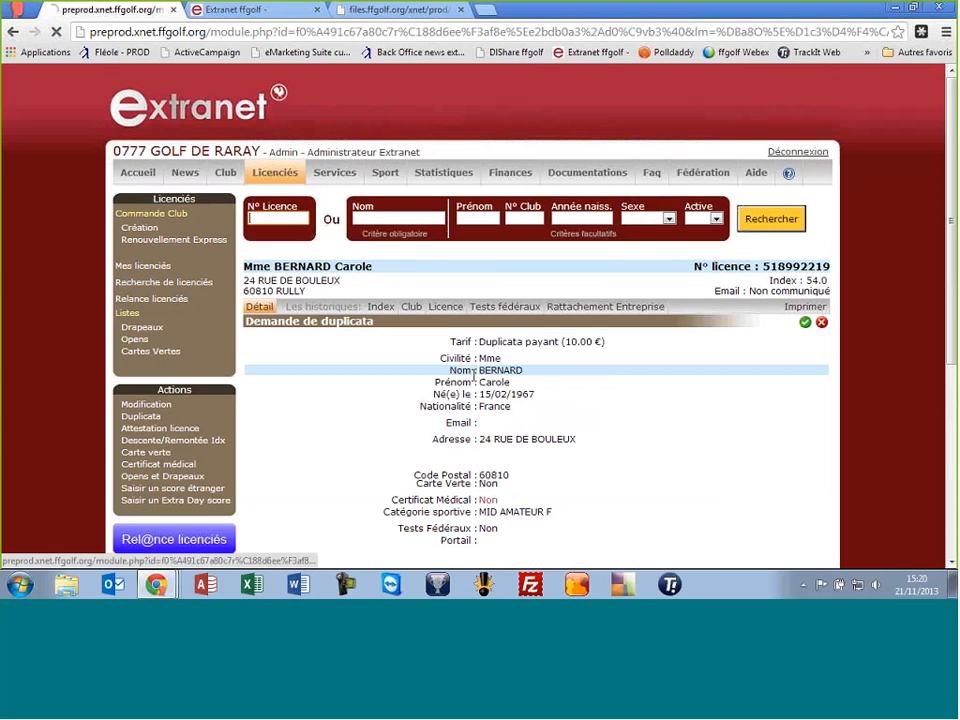
{"action": "left_click", "coordinate": [805, 322]}
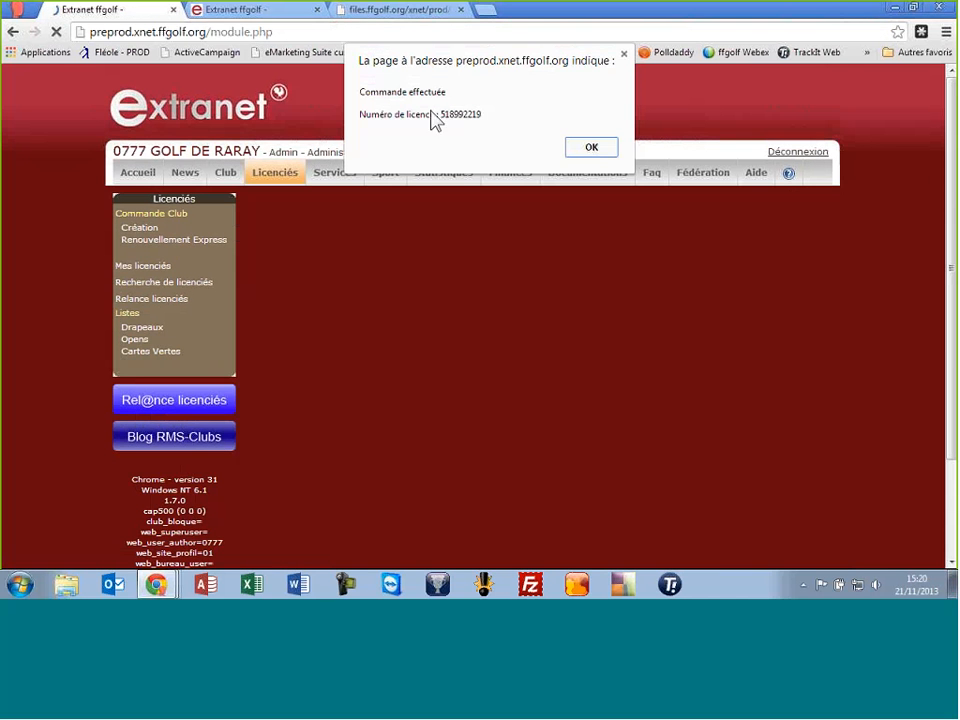
{"action": "left_click", "coordinate": [606, 150]}
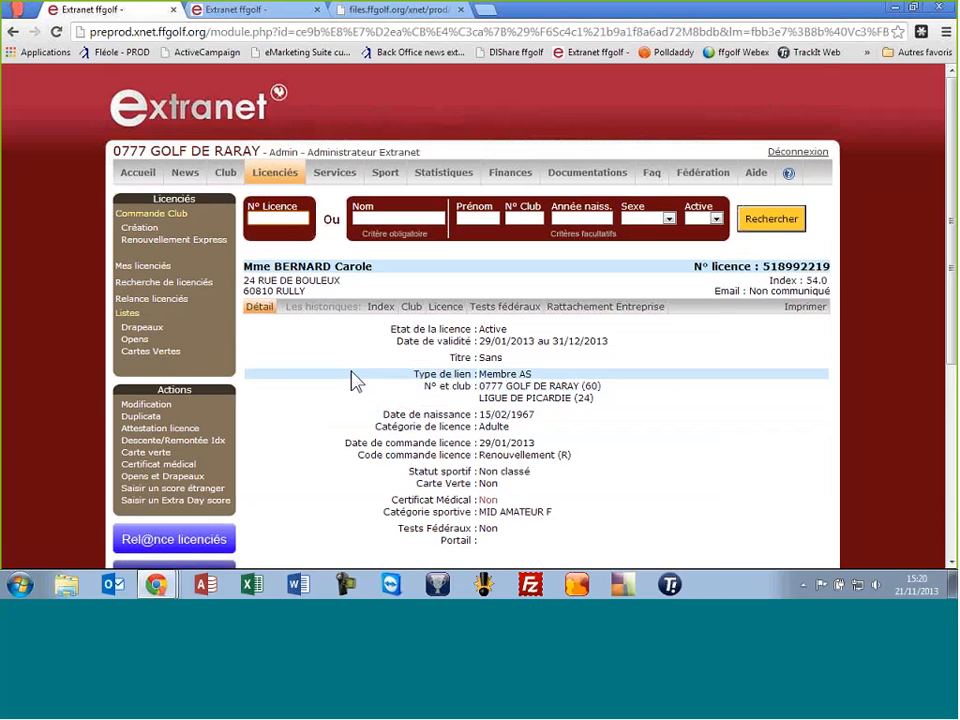
{"action": "scroll", "coordinate": [345, 360], "scroll_direction": "down", "scroll_amount": 1}
{"action": "scroll", "coordinate": [350, 360], "scroll_direction": "up", "scroll_amount": 1}
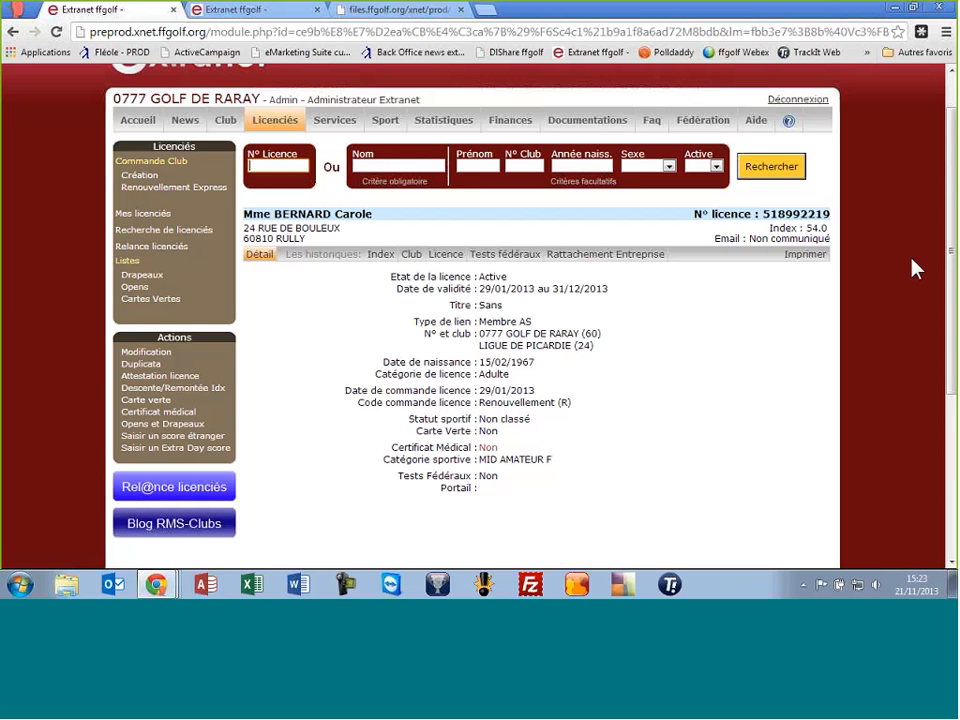
Launch RMS-Clubs Licenciés from the desktop shortcut and log in with the administrator password
{"action": "left_click", "coordinate": [894, 9]}
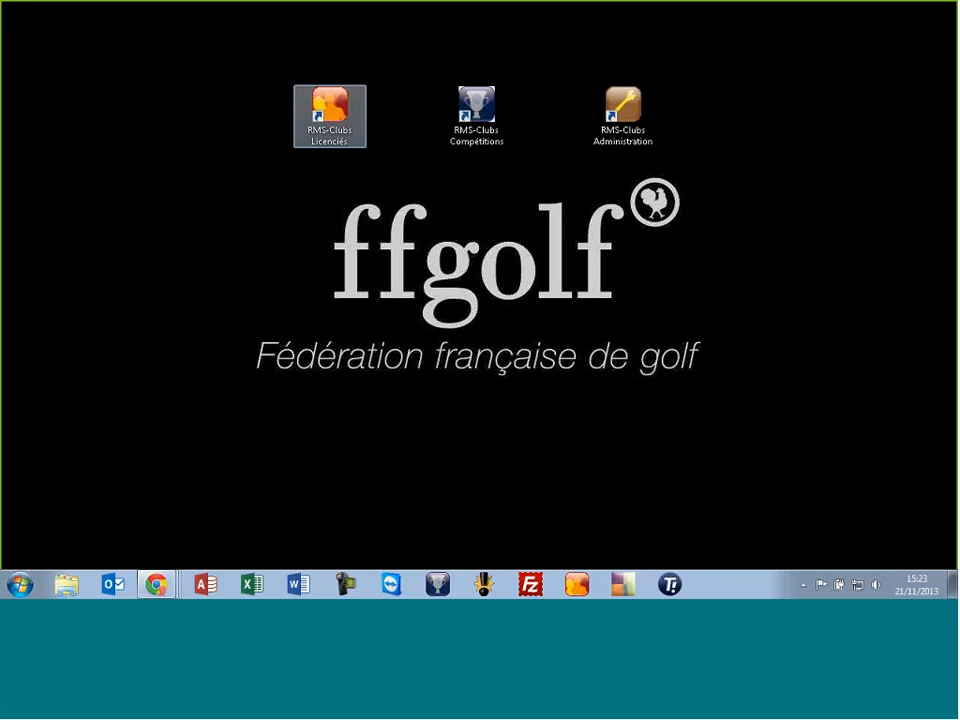
{"action": "left_click", "coordinate": [325, 103]}
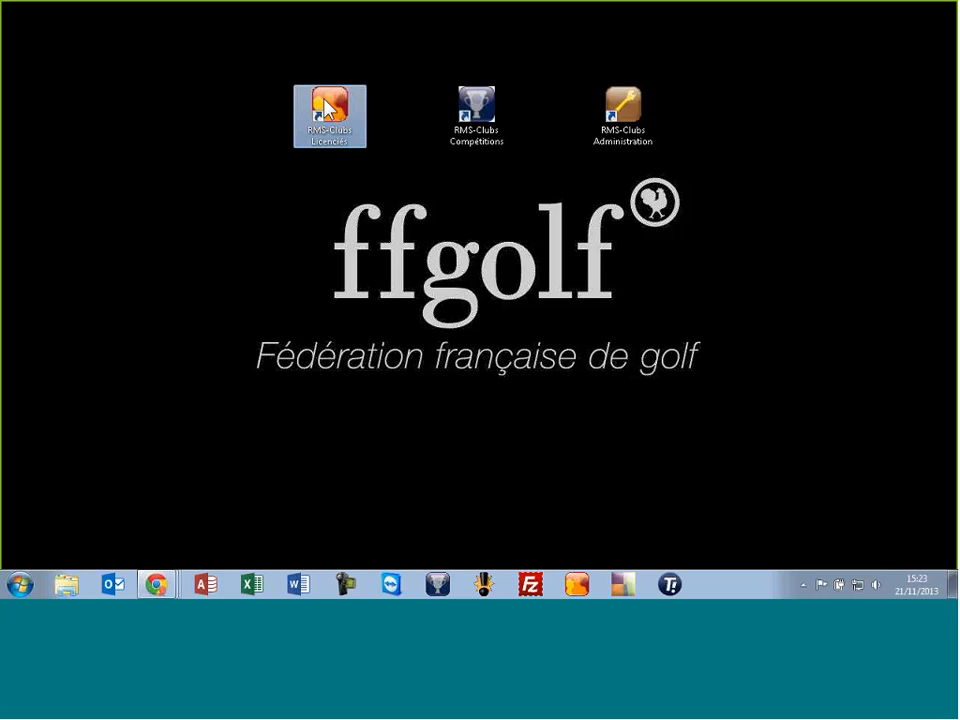
{"action": "double_click", "coordinate": [325, 103]}
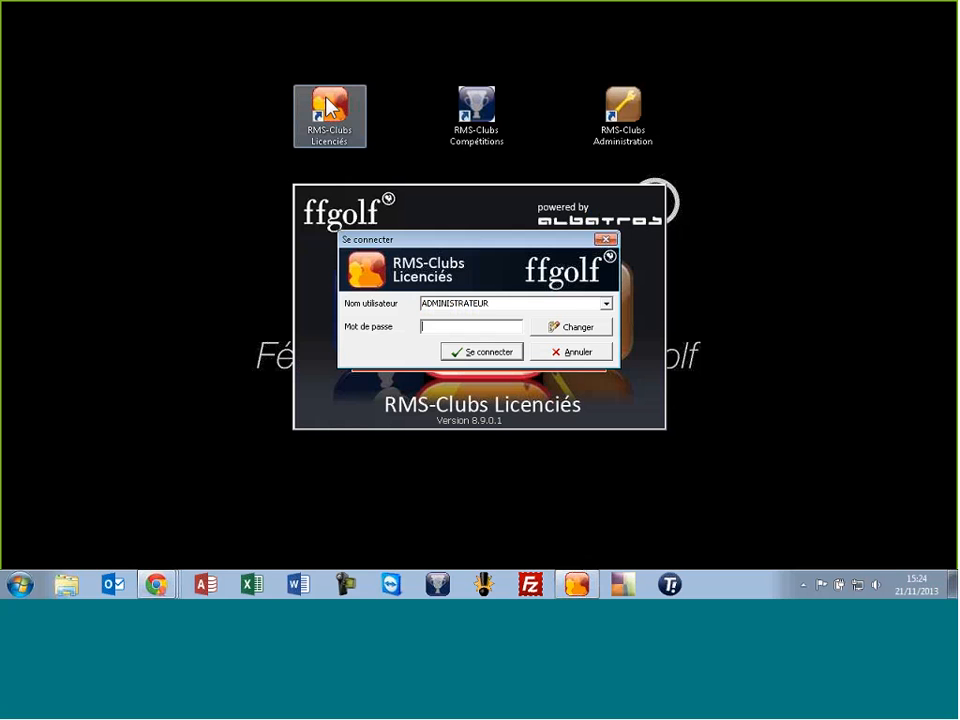
{"action": "type", "text": "****"}
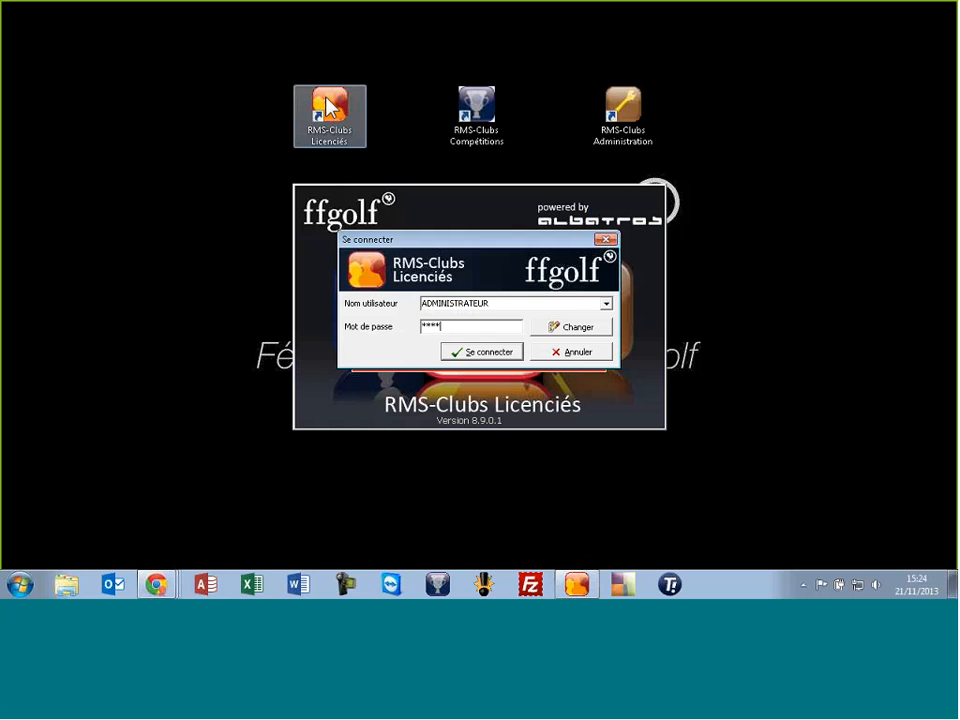
{"action": "left_click", "coordinate": [474, 355]}
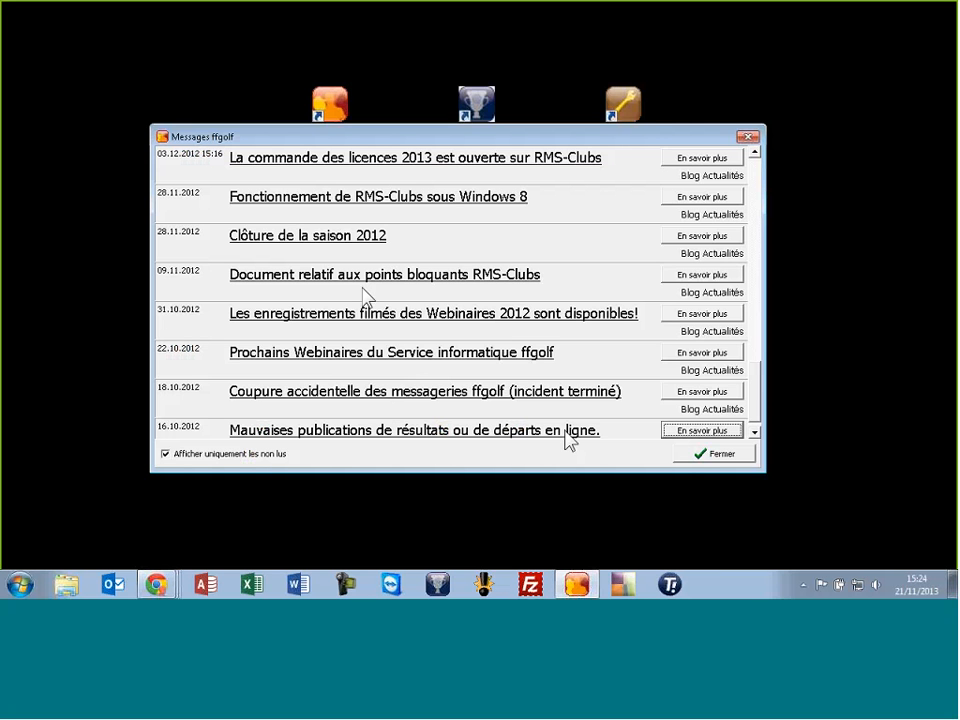
Close the Messages ffgolf window and skip the SEPA Init dialog to reach the 867-member list
{"action": "left_click", "coordinate": [697, 459]}
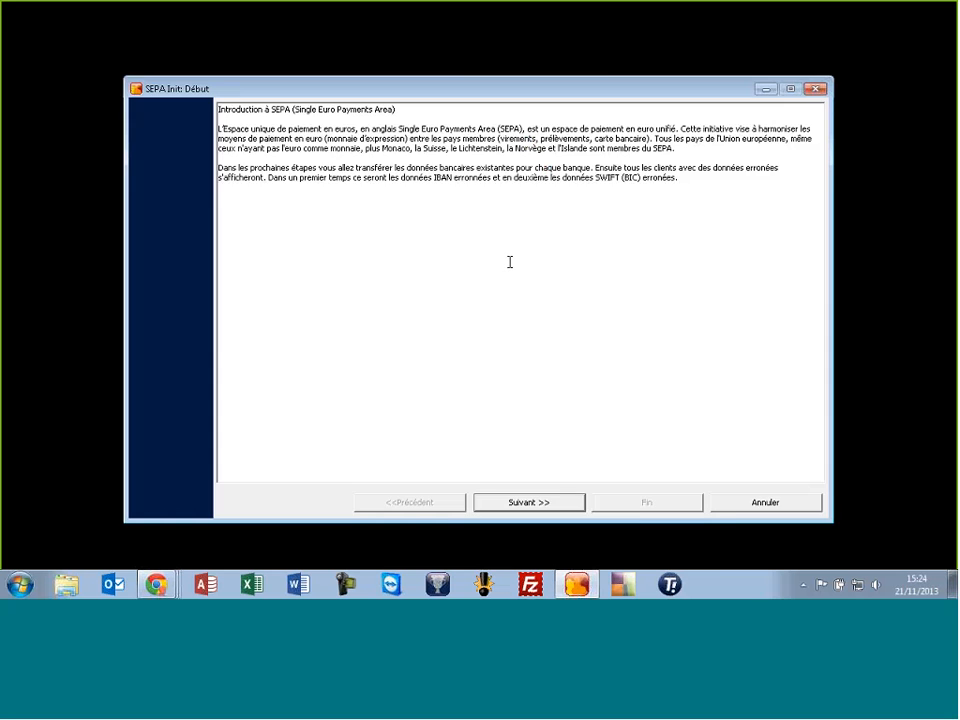
{"action": "left_click", "coordinate": [737, 503]}
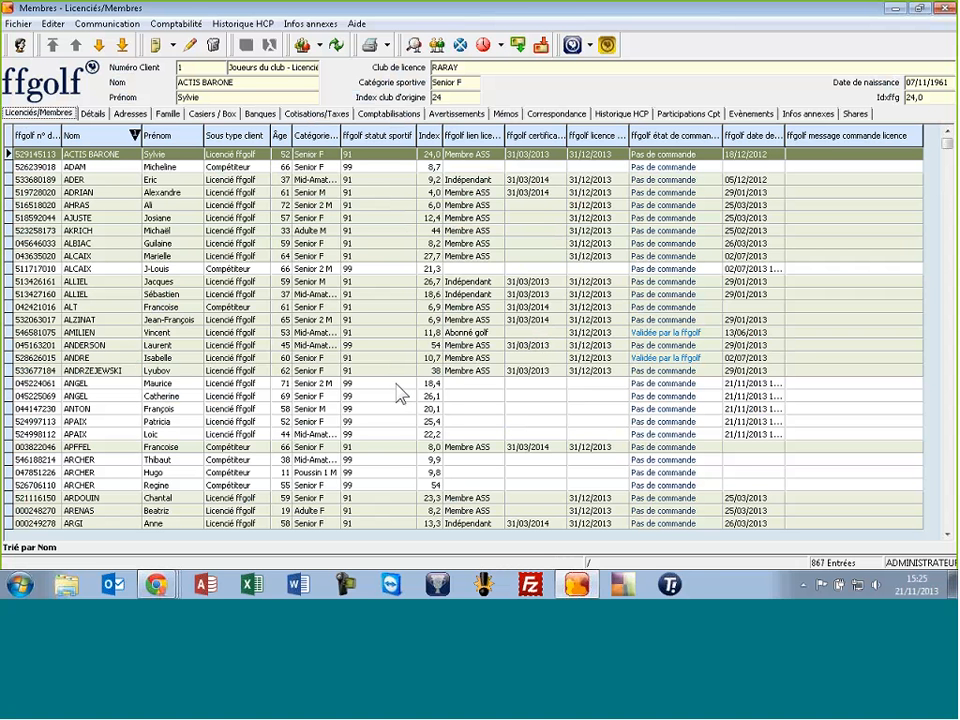
Pre-order the chosen member's licence with Préparer commande de licence, status En pré-commande dated 21/11/2013
{"action": "right_click", "coordinate": [391, 269]}
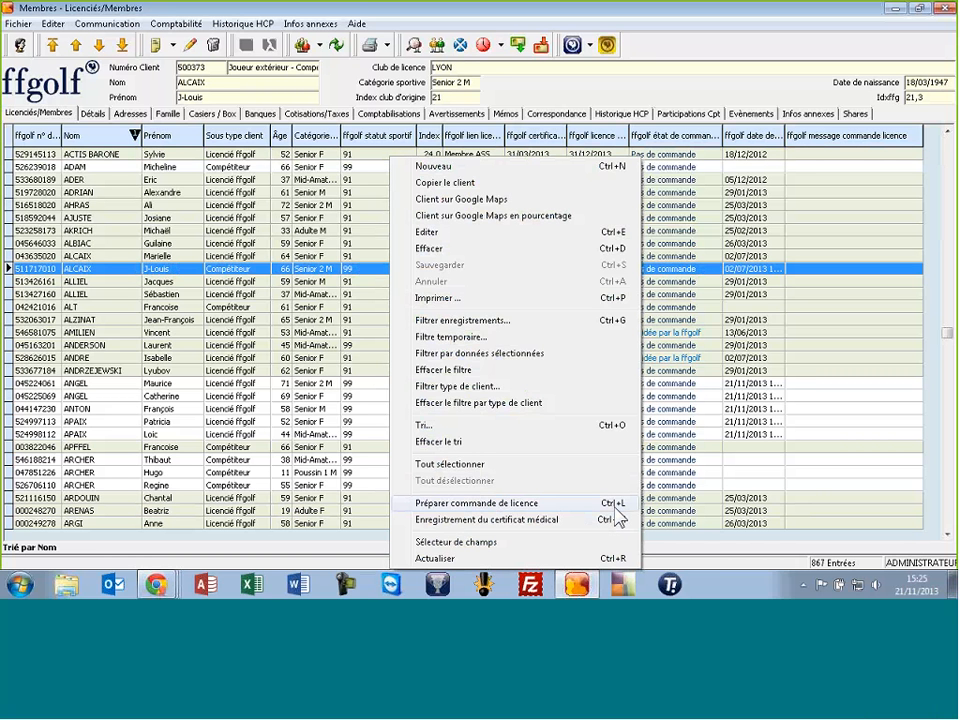
{"action": "left_click", "coordinate": [564, 505]}
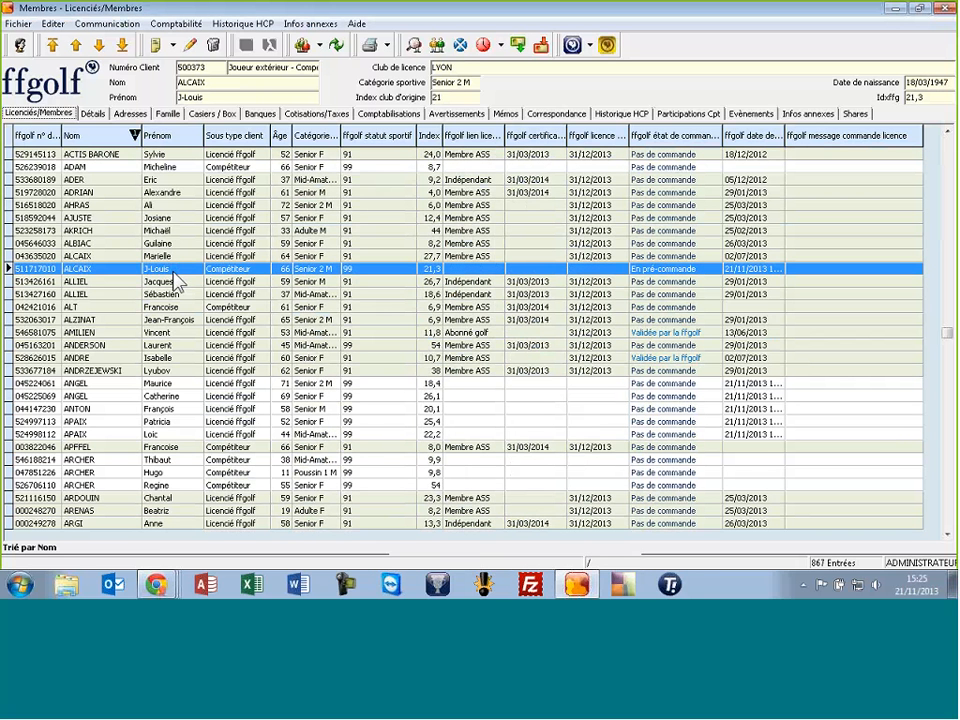
{"action": "left_click", "coordinate": [546, 297]}
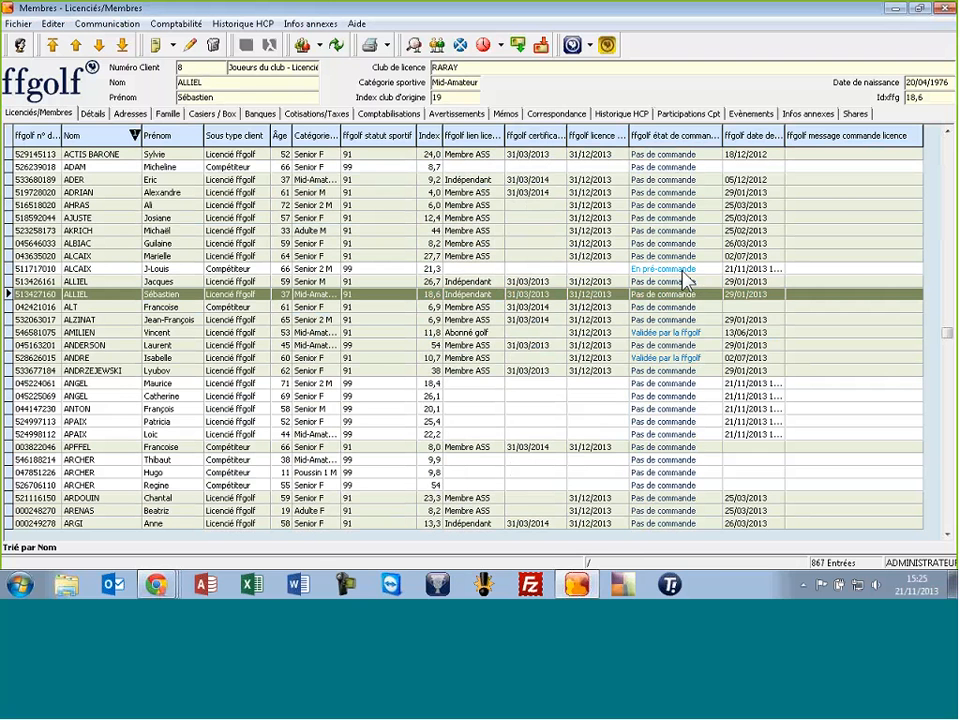
{"action": "left_click", "coordinate": [667, 270]}
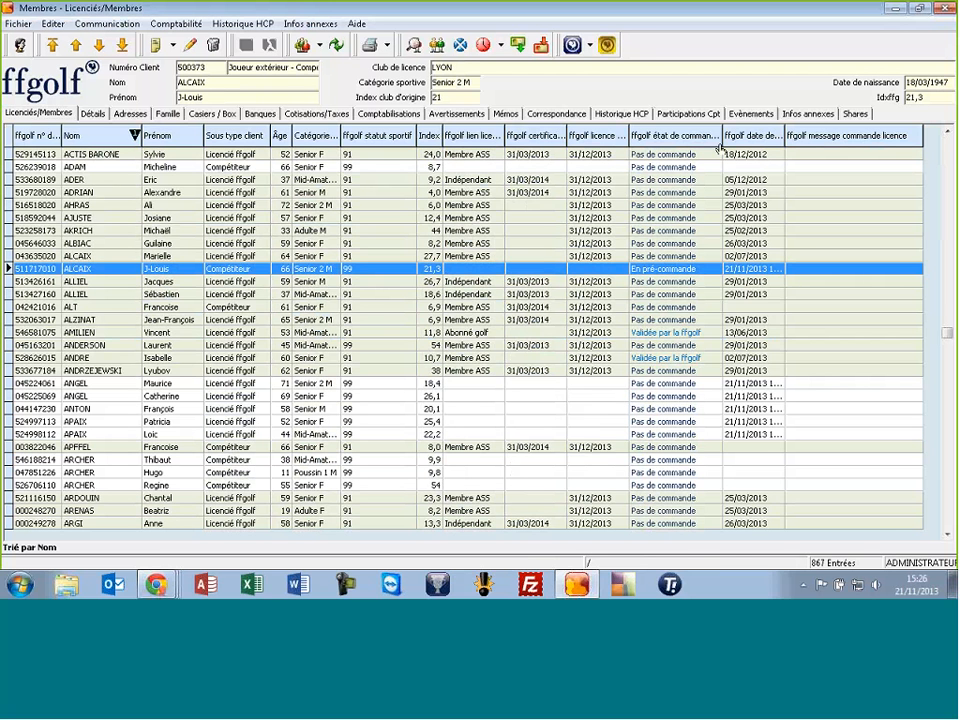
Pre-order a second member's licence and open the Commande de licence wizard for both orders
{"action": "left_click", "coordinate": [668, 168]}
{"action": "right_click", "coordinate": [666, 169]}
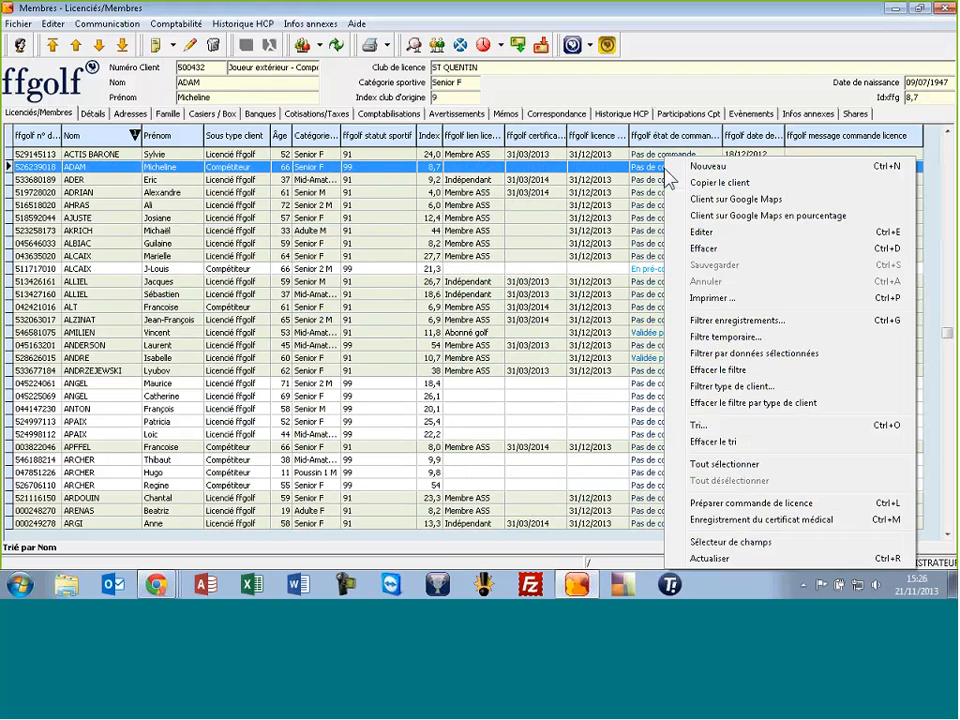
{"action": "left_click", "coordinate": [722, 503]}
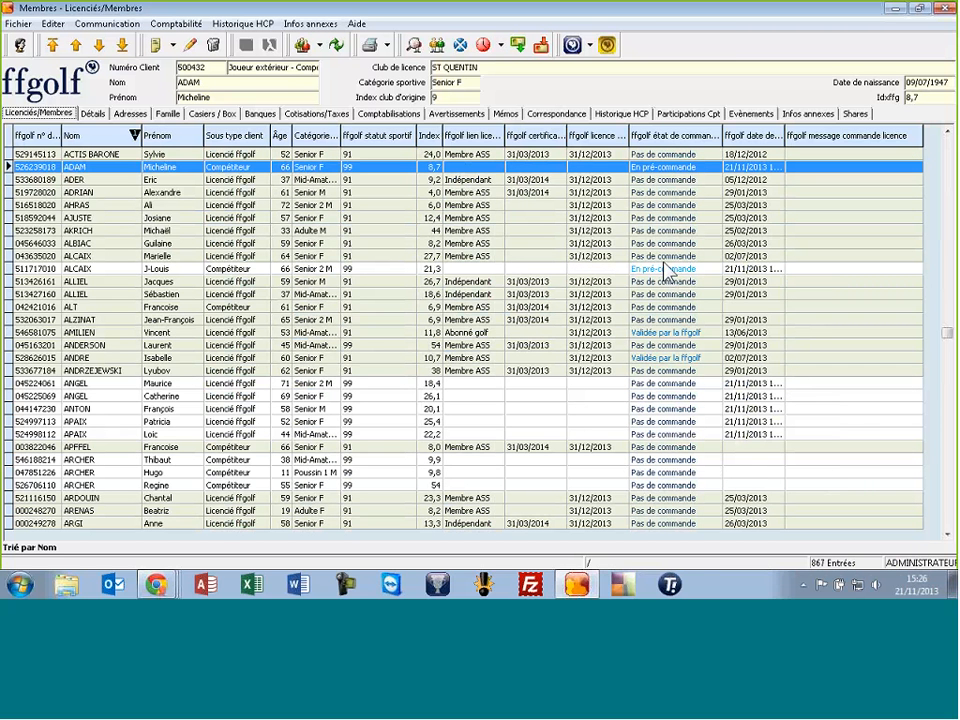
{"action": "left_click", "coordinate": [608, 46]}
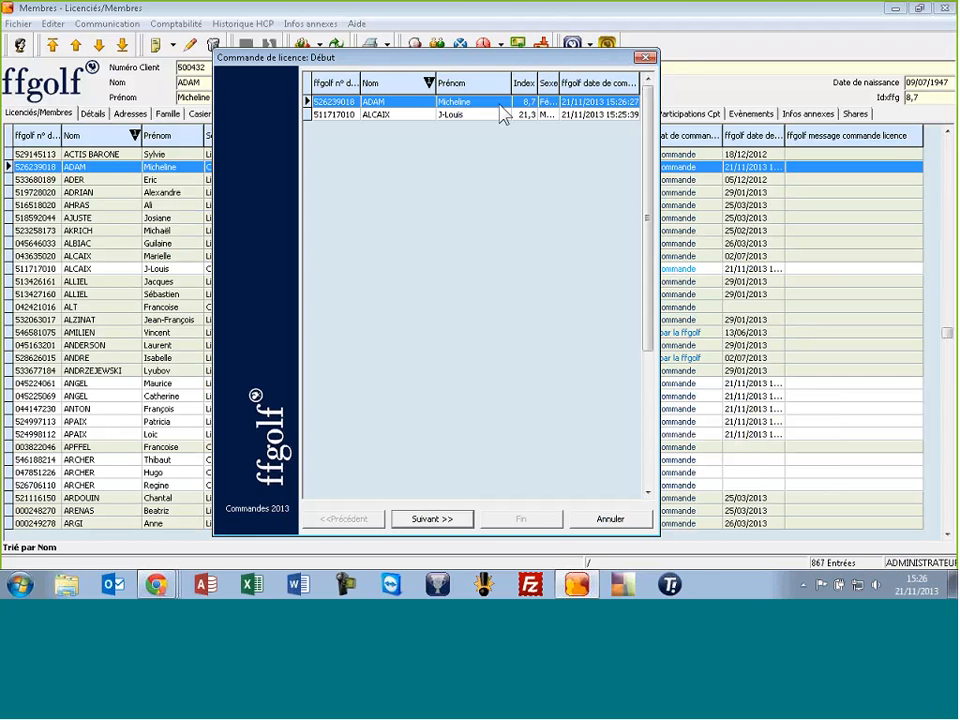
Narrow the Prénom column, then step back to the Début page listing both pre-ordered licences
{"action": "left_click_drag", "start_coordinate": [511, 84], "coordinate": [490, 90]}
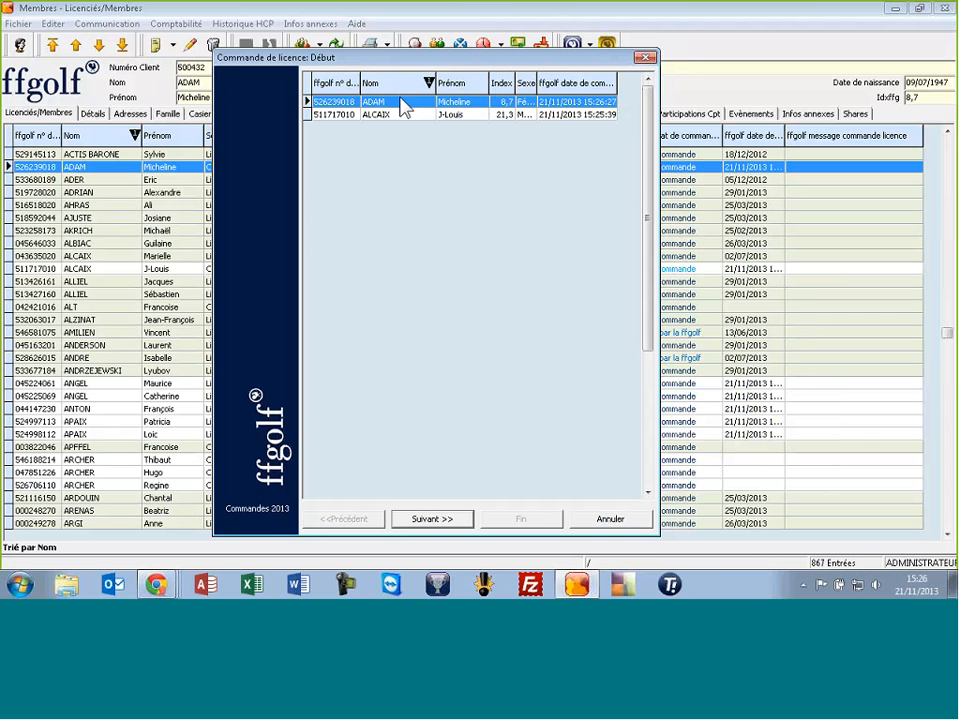
{"action": "left_click", "coordinate": [432, 519]}
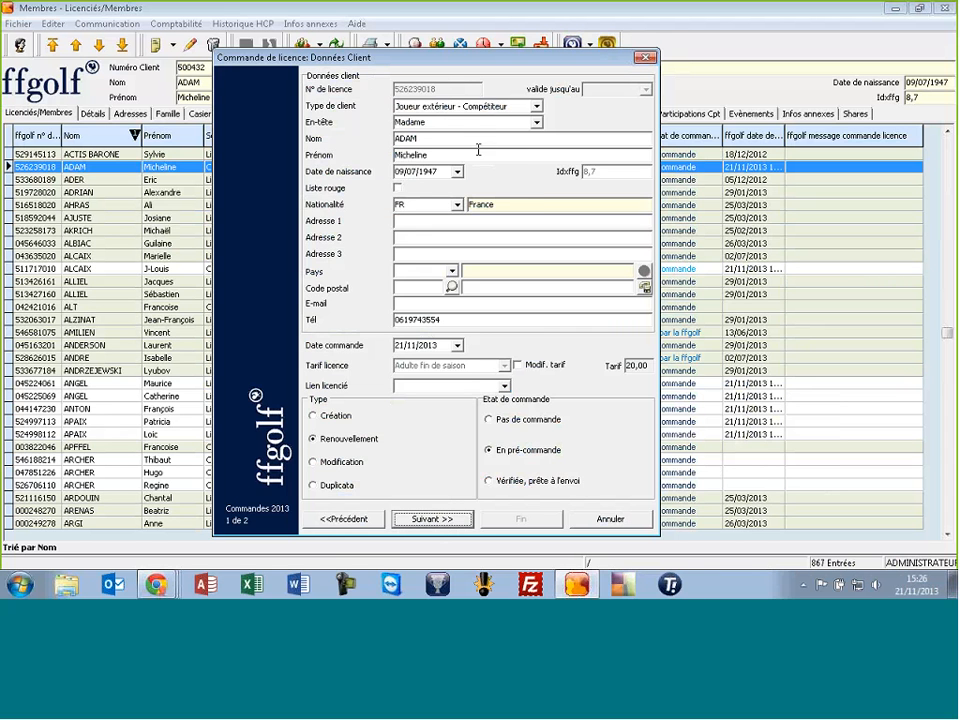
{"action": "left_click", "coordinate": [338, 519]}
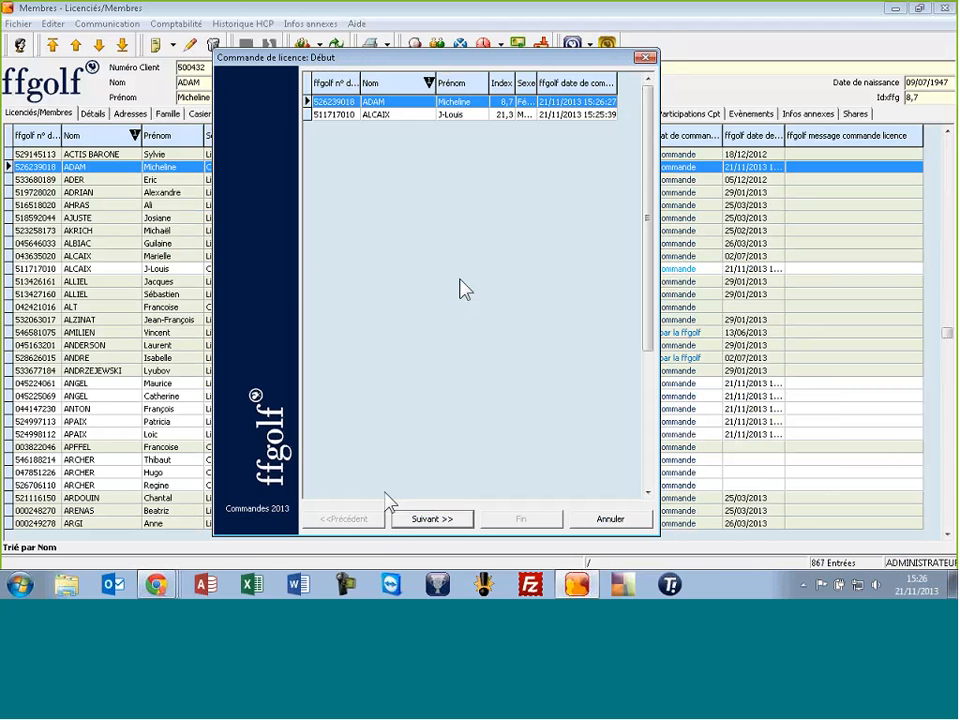
On the first member's Données Client page, confirm Type de client as Joueurs du club - Licencié ffgolf
{"action": "left_click", "coordinate": [447, 519]}
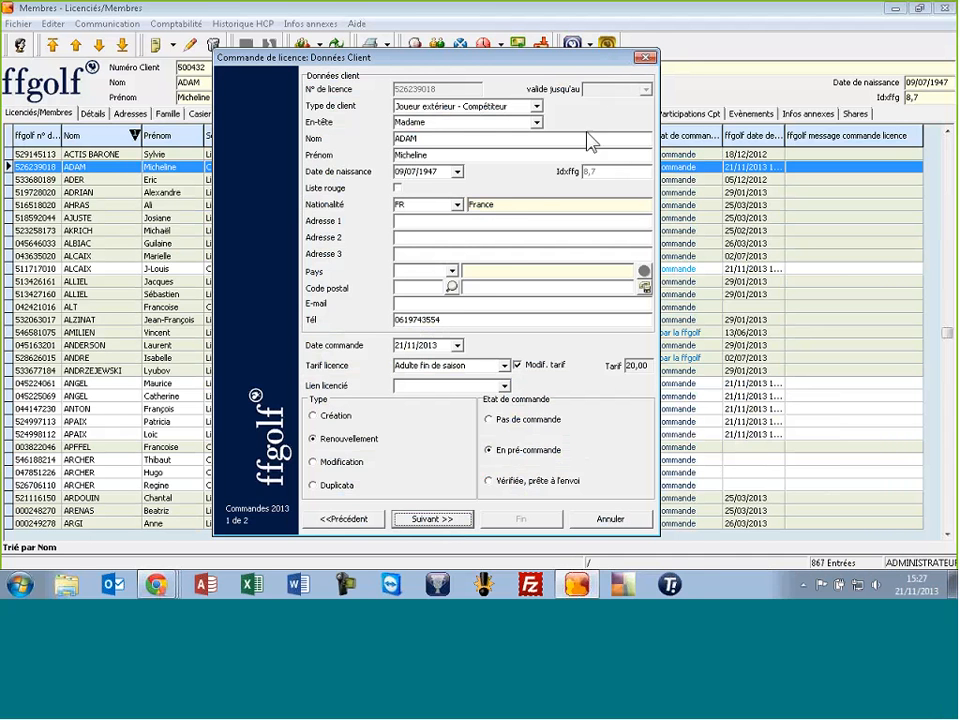
{"action": "left_click", "coordinate": [463, 107]}
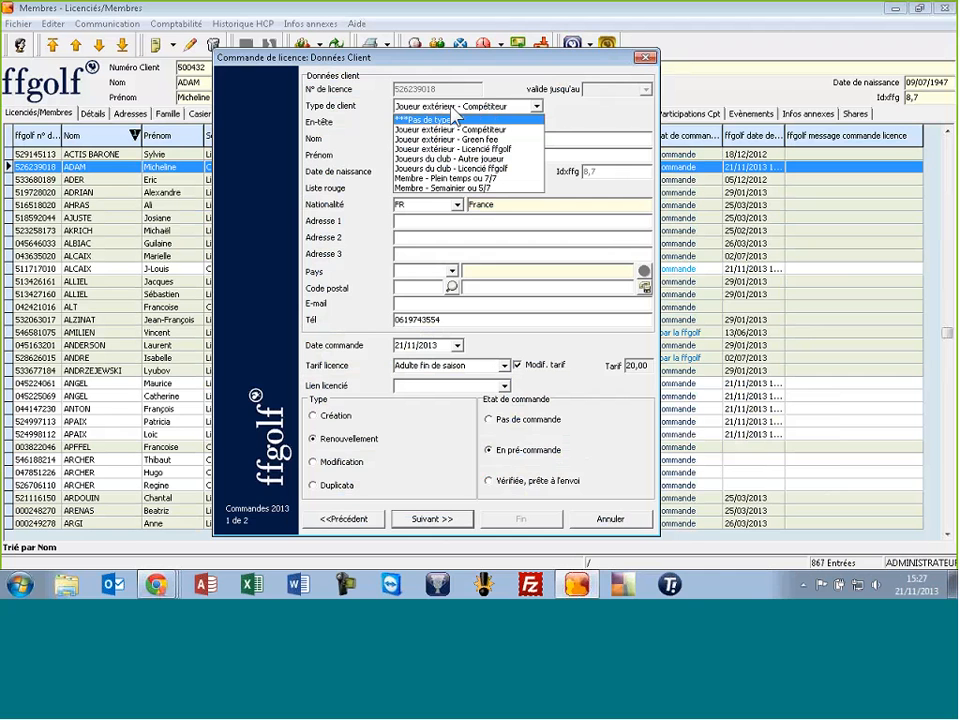
{"action": "left_click", "coordinate": [453, 168]}
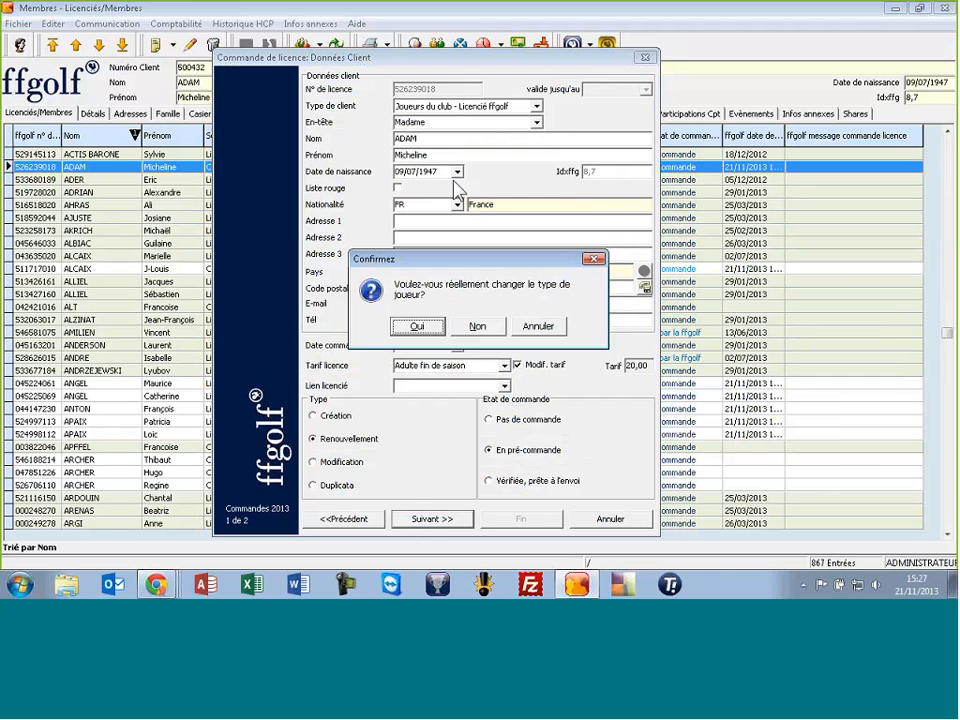
{"action": "left_click", "coordinate": [416, 326]}
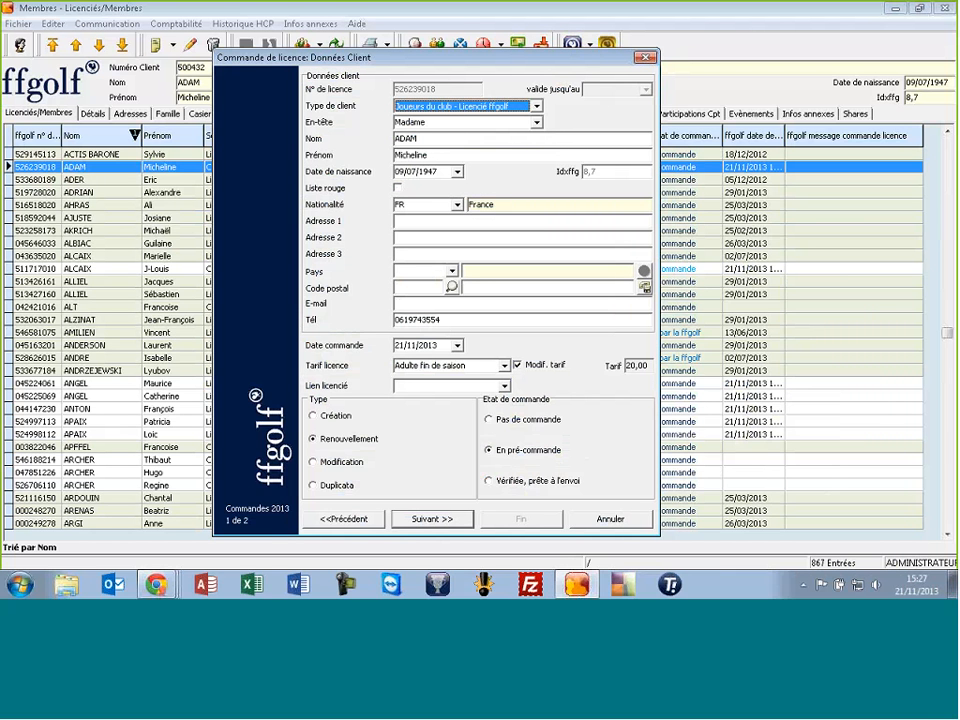
Enter address RUE DE L'AVENUE, country FR, postcode 35000 with auto-filled city, and link Membre ASS
{"action": "left_click", "coordinate": [420, 219]}
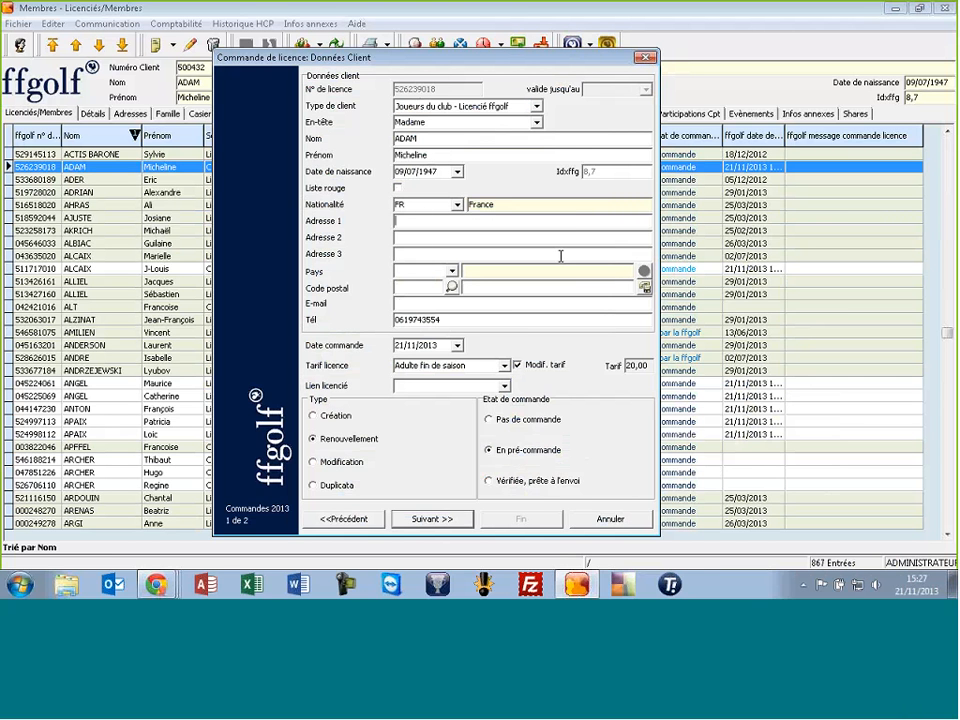
{"action": "type", "text": "RUE DE L'AVENUE"}
{"action": "key", "text": "Tab"}
{"action": "left_click", "coordinate": [444, 274]}
{"action": "type", "text": "FR"}
{"action": "key", "text": "Tab"}
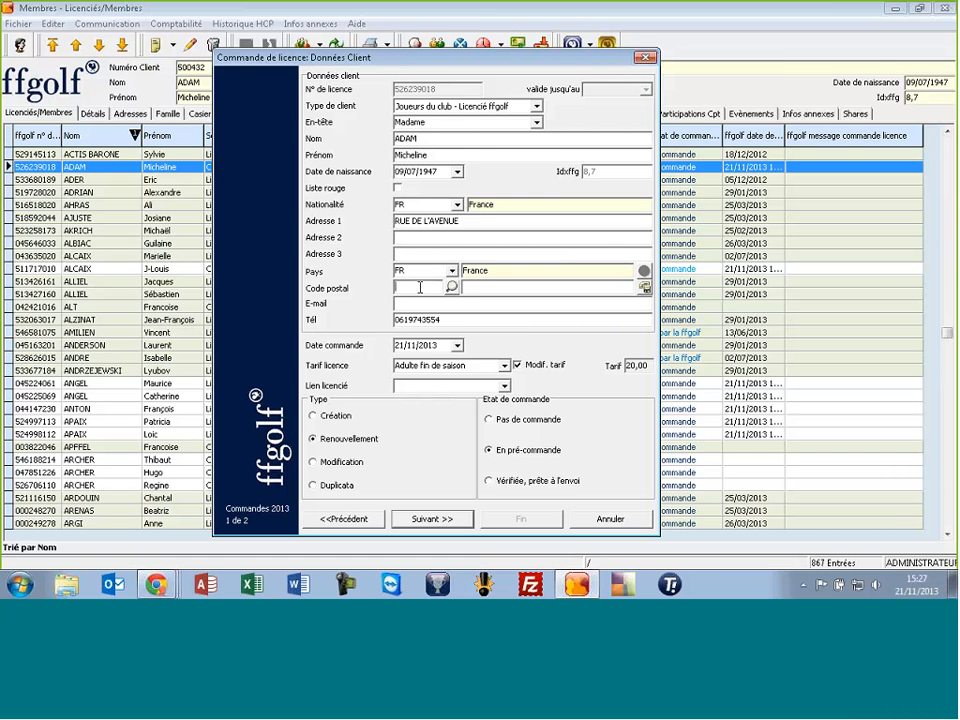
{"action": "type", "text": "35000"}
{"action": "key", "text": "Tab"}
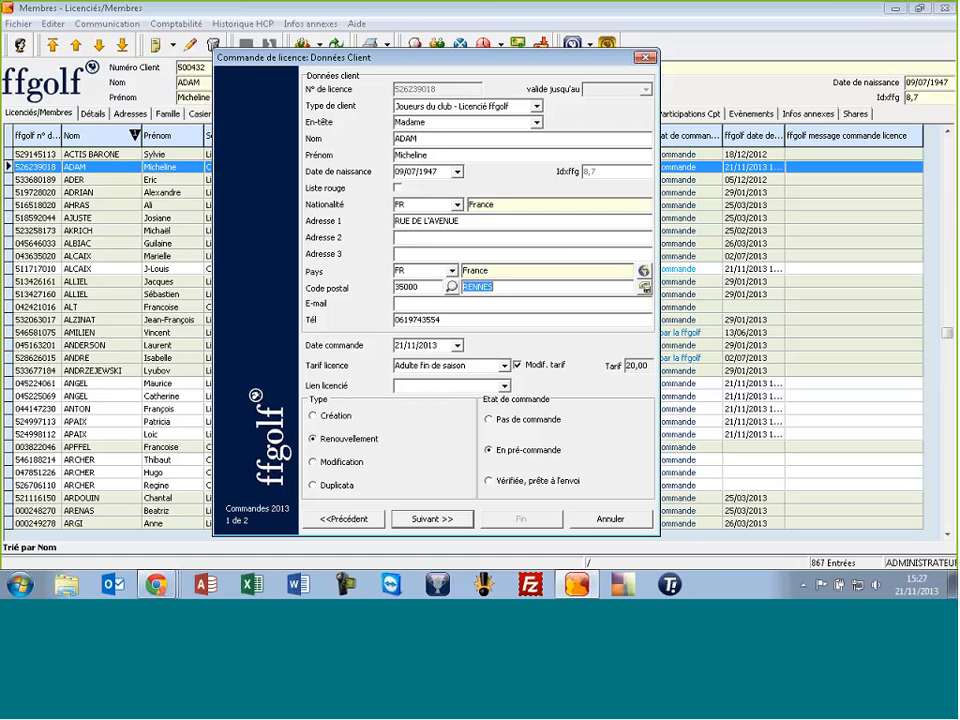
{"action": "left_click", "coordinate": [511, 304]}
{"action": "left_click", "coordinate": [395, 387]}
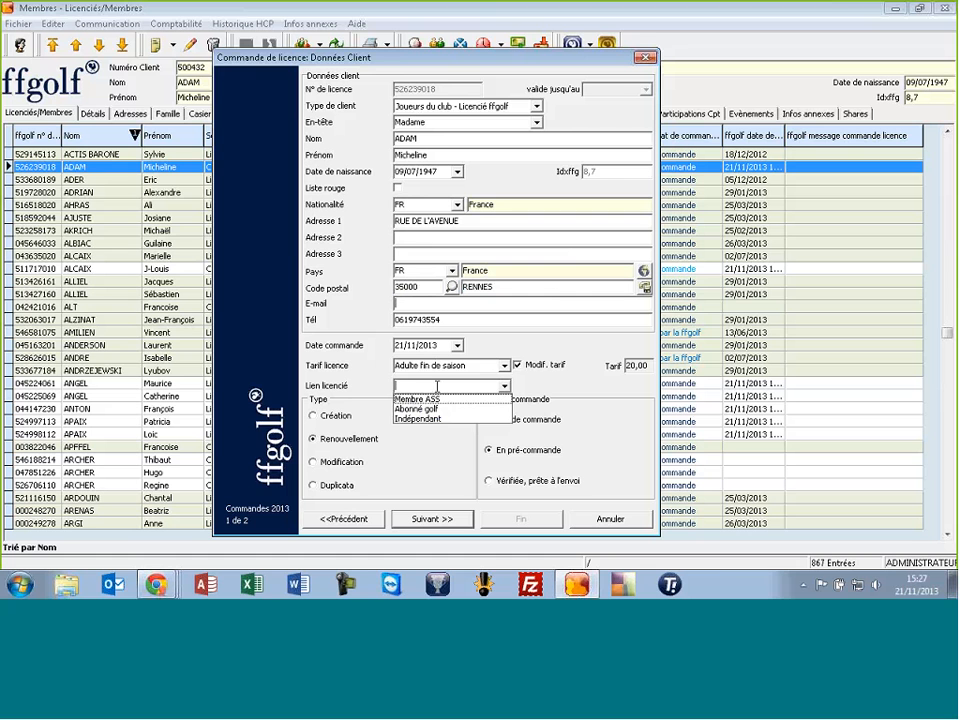
{"action": "left_click", "coordinate": [412, 396]}
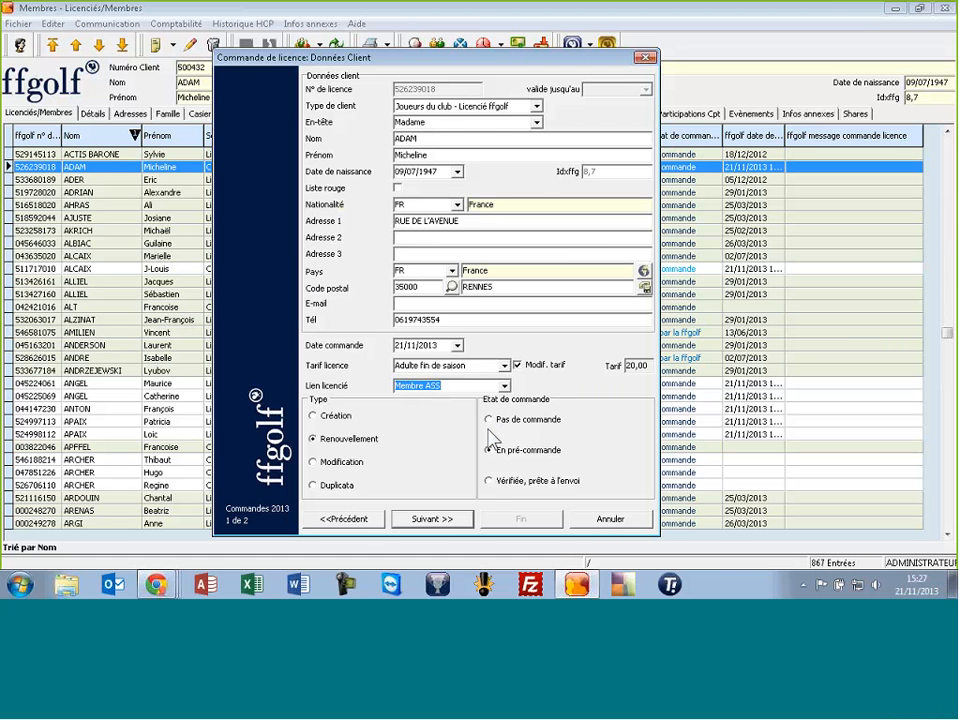
Set the first order's status to 'Vérifiée, prête à l'envoi' and advance to the second member
{"action": "left_click", "coordinate": [490, 481]}
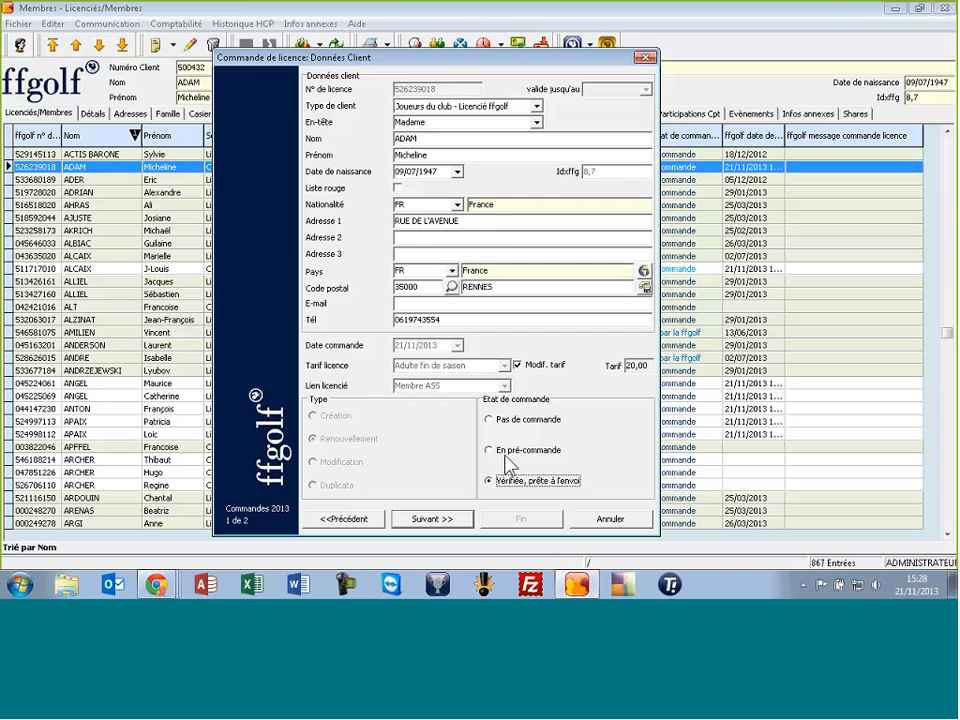
{"action": "left_click", "coordinate": [489, 420]}
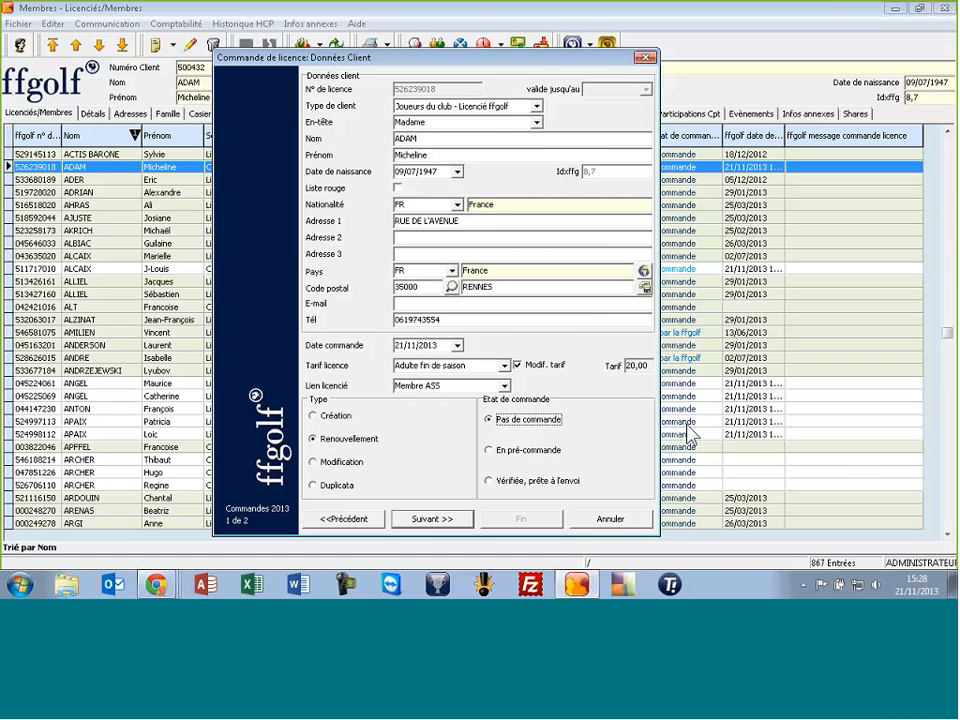
{"action": "left_click", "coordinate": [502, 481]}
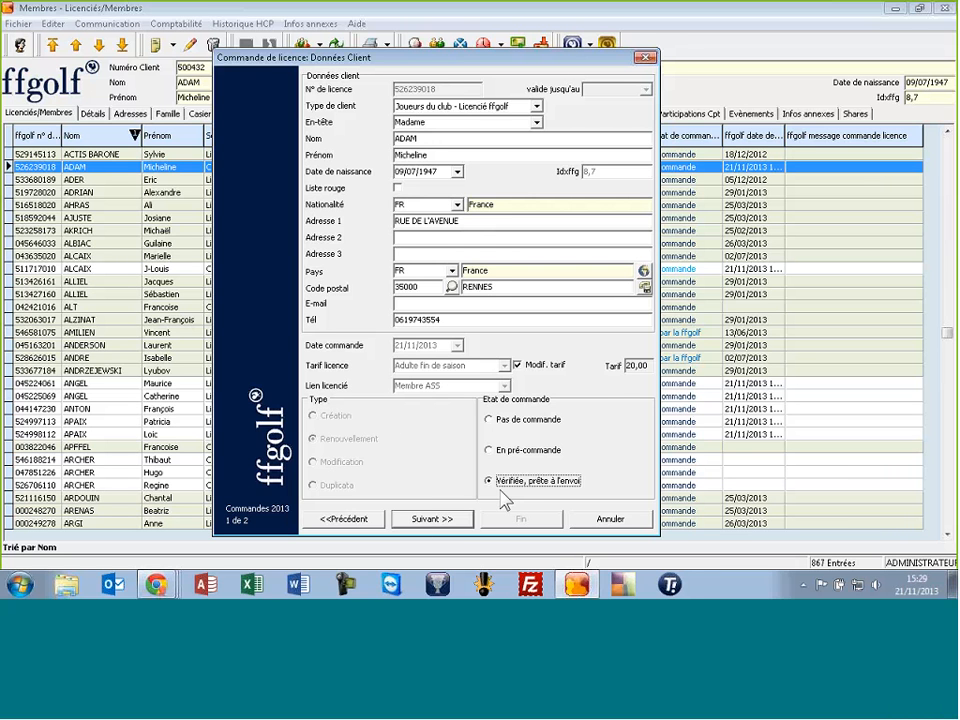
{"action": "left_click", "coordinate": [418, 519]}
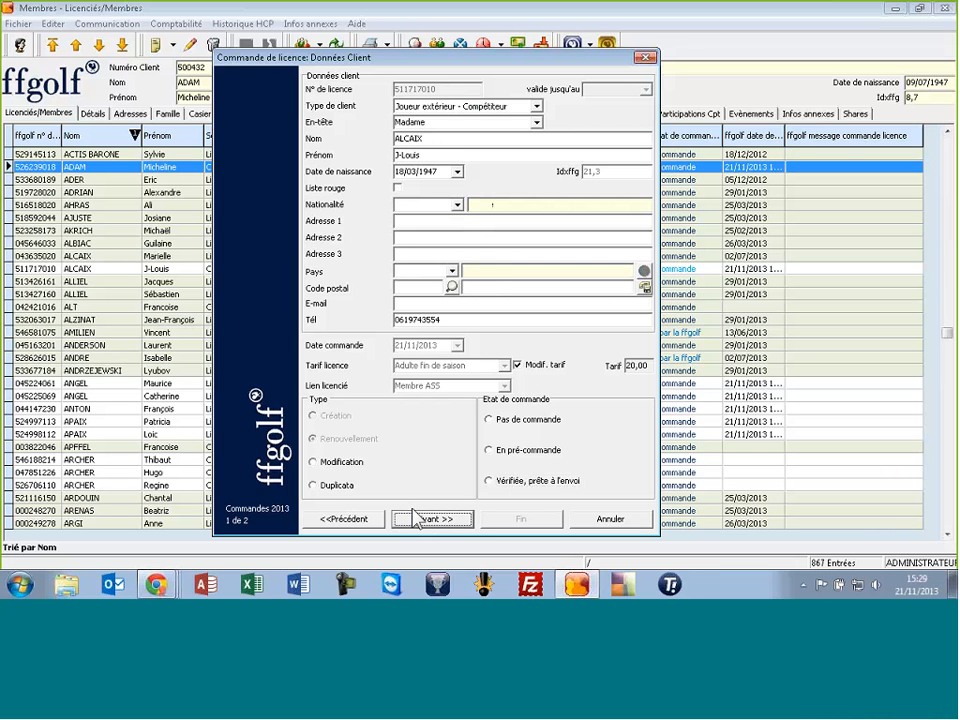
Change the second member's client type to Joueurs du club - Licencié ffgolf
{"action": "left_click", "coordinate": [445, 106]}
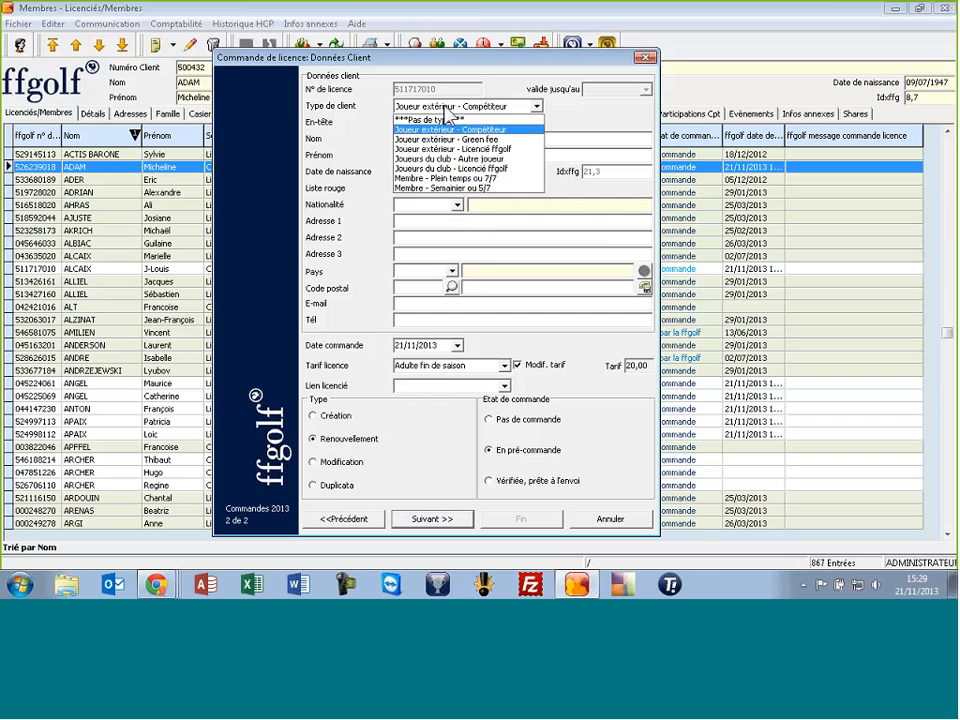
{"action": "left_click", "coordinate": [432, 168]}
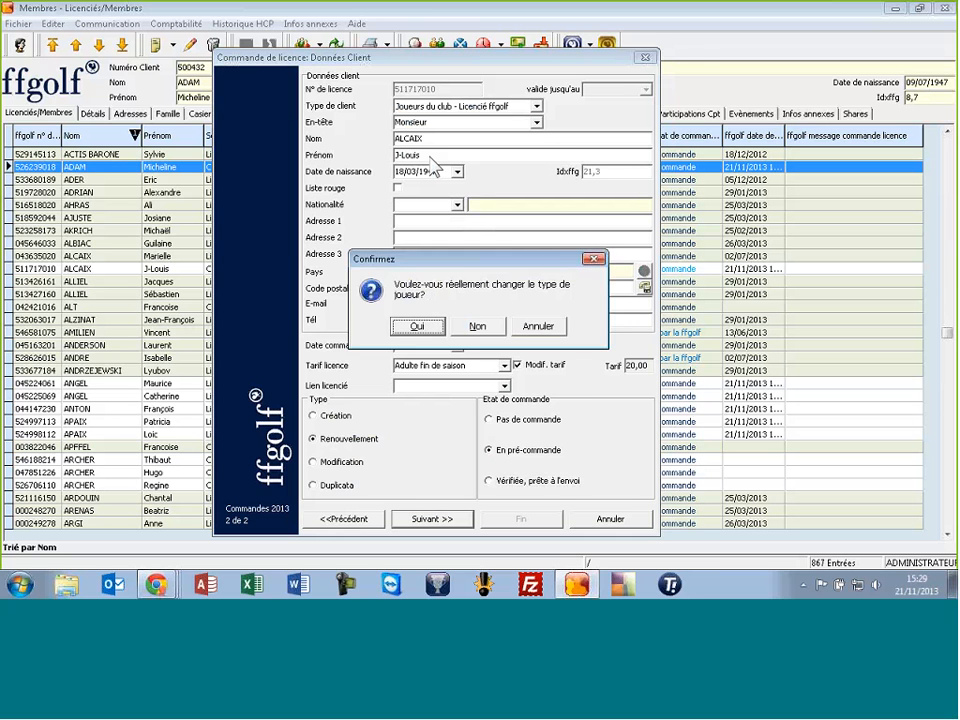
{"action": "left_click", "coordinate": [417, 326]}
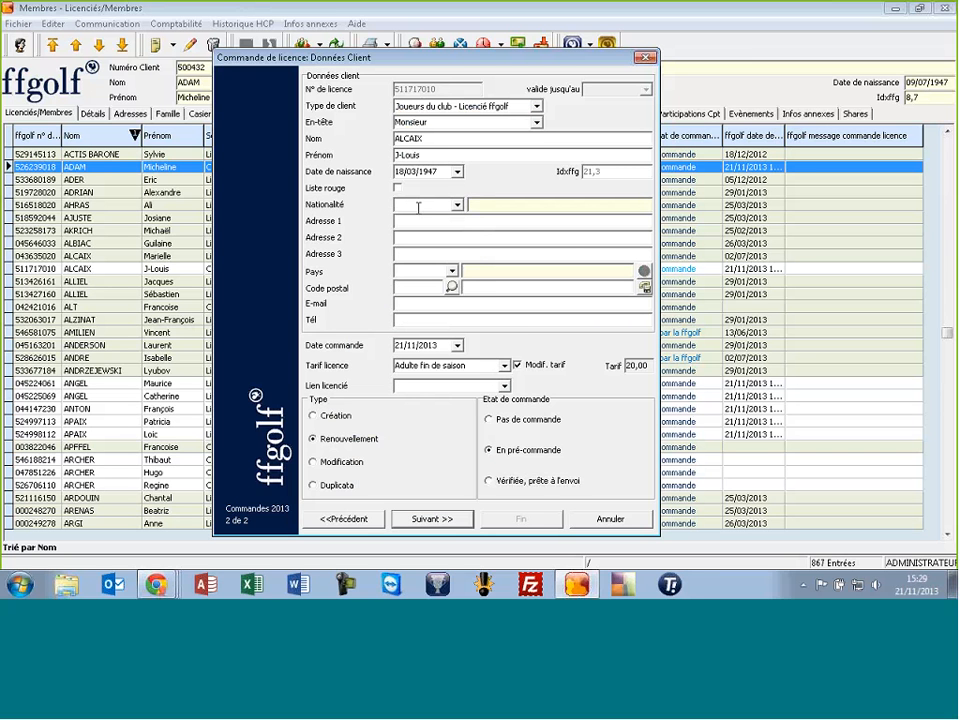
Enter nationality FR, the street address, country FR and the postcode
{"action": "type", "text": "FR"}
{"action": "key", "text": "Tab"}
{"action": "type", "text": "RUE DU PARC"}
{"action": "key", "text": "Tab"}
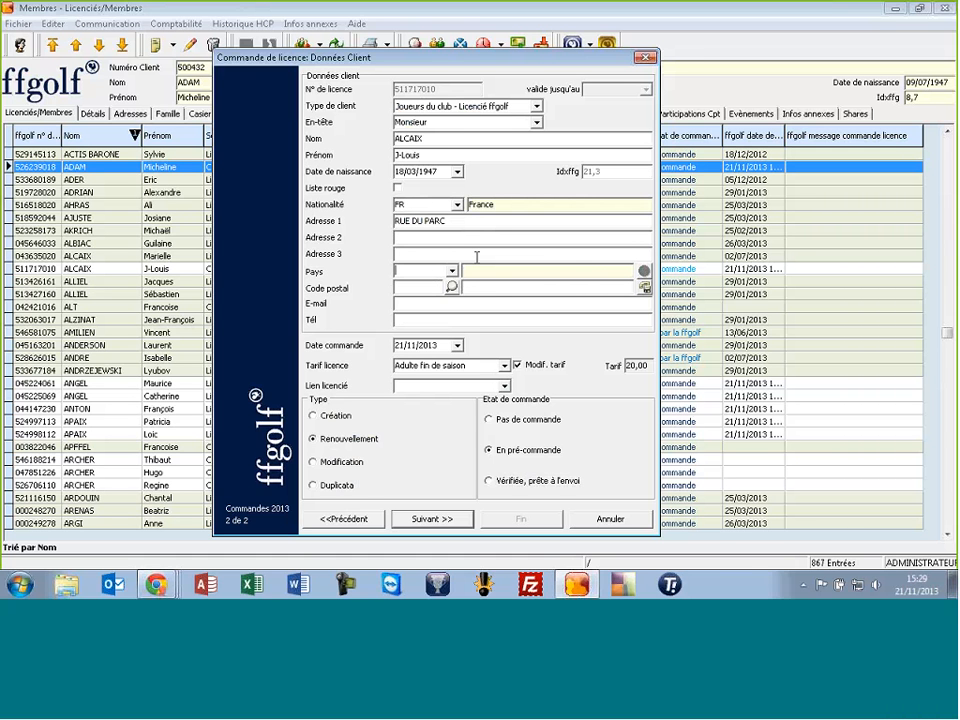
{"action": "key", "text": "Tab"}
{"action": "key", "text": "Tab"}
{"action": "type", "text": "FR"}
{"action": "key", "text": "Tab"}
{"action": "type", "text": "95200"}
{"action": "key", "text": "Tab"}
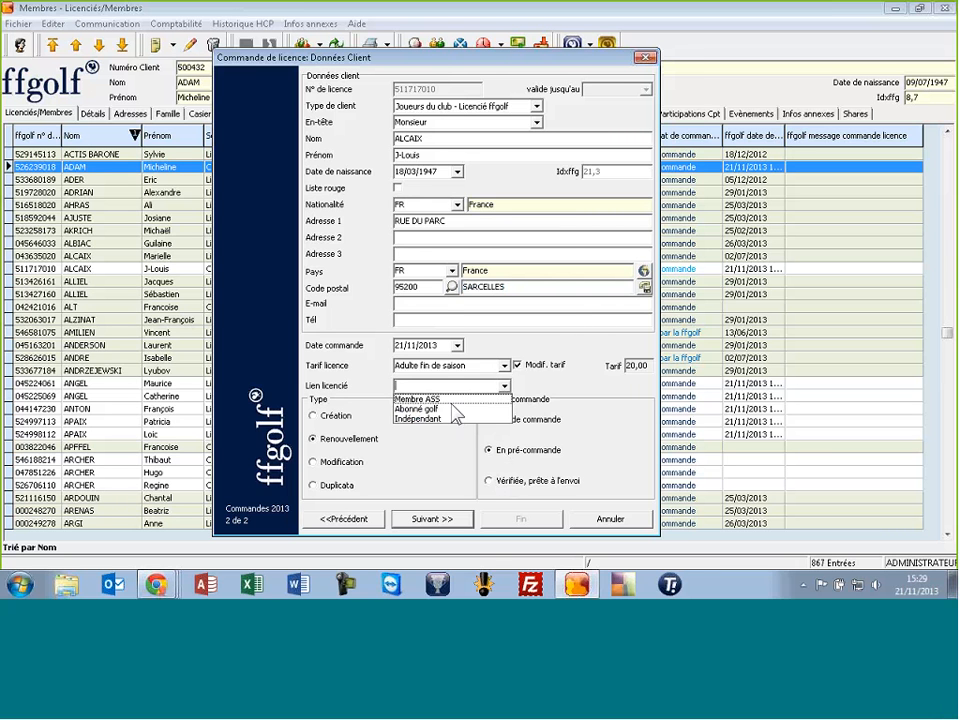
Link the licensee as Membre ASS, mark the order verified and continue to the ready list
{"action": "left_click", "coordinate": [440, 399]}
{"action": "left_click", "coordinate": [491, 483]}
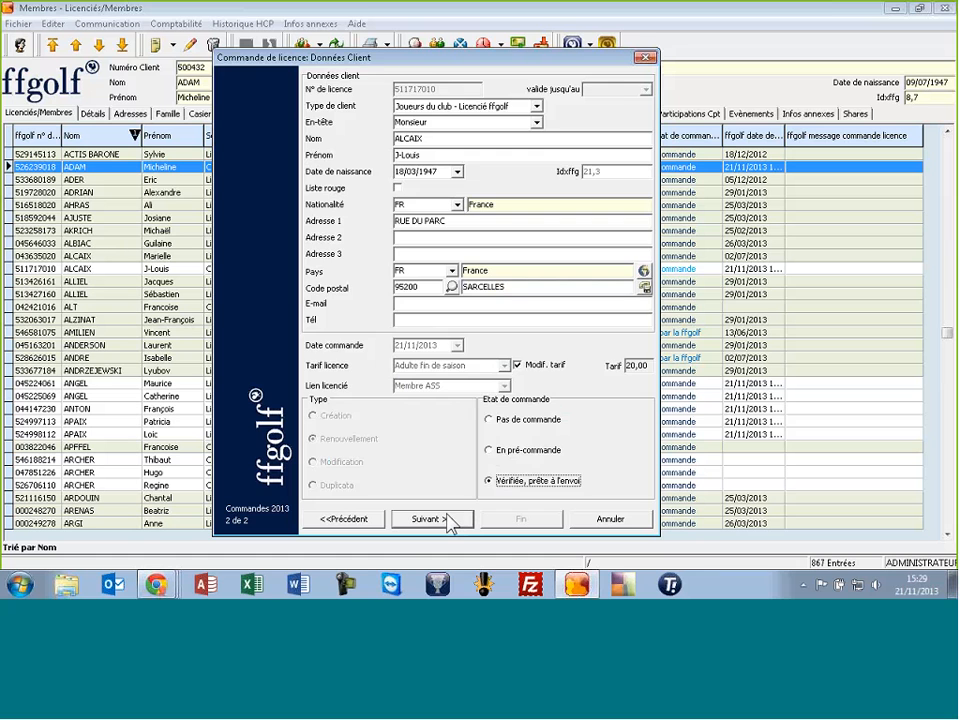
{"action": "left_click", "coordinate": [430, 519]}
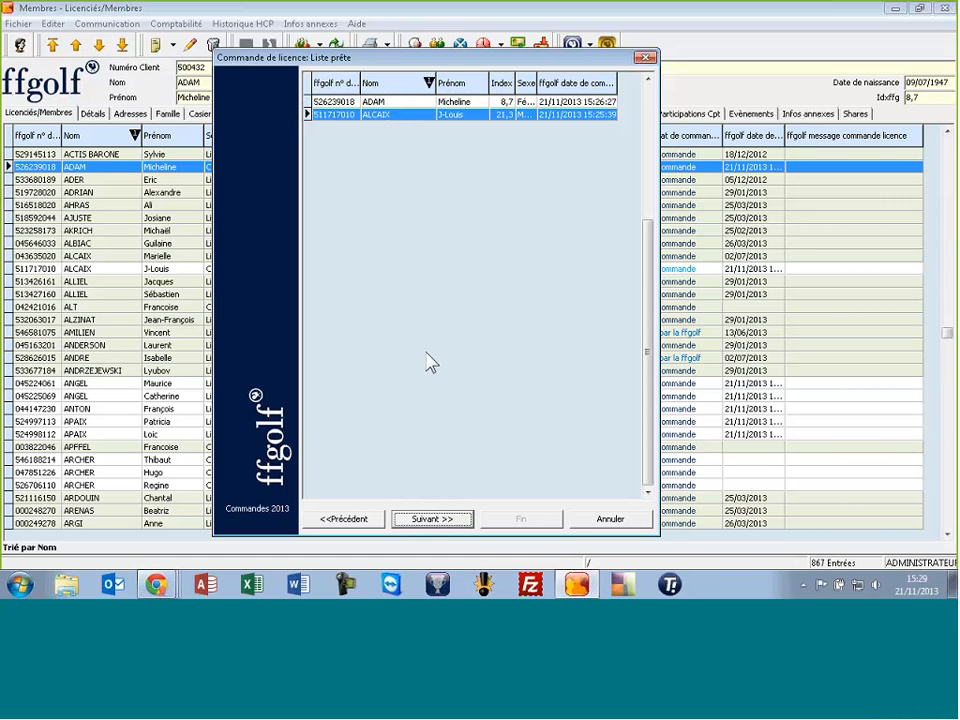
Send both licence renewals to ffgolf and close the order wizard
{"action": "left_click", "coordinate": [433, 520]}
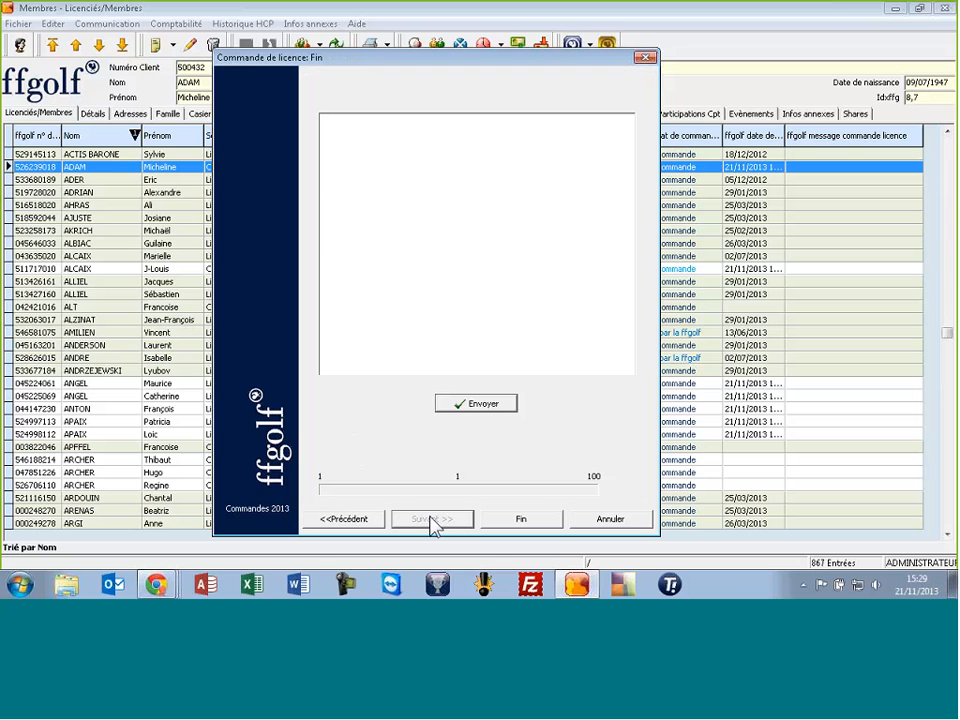
{"action": "left_click", "coordinate": [480, 403]}
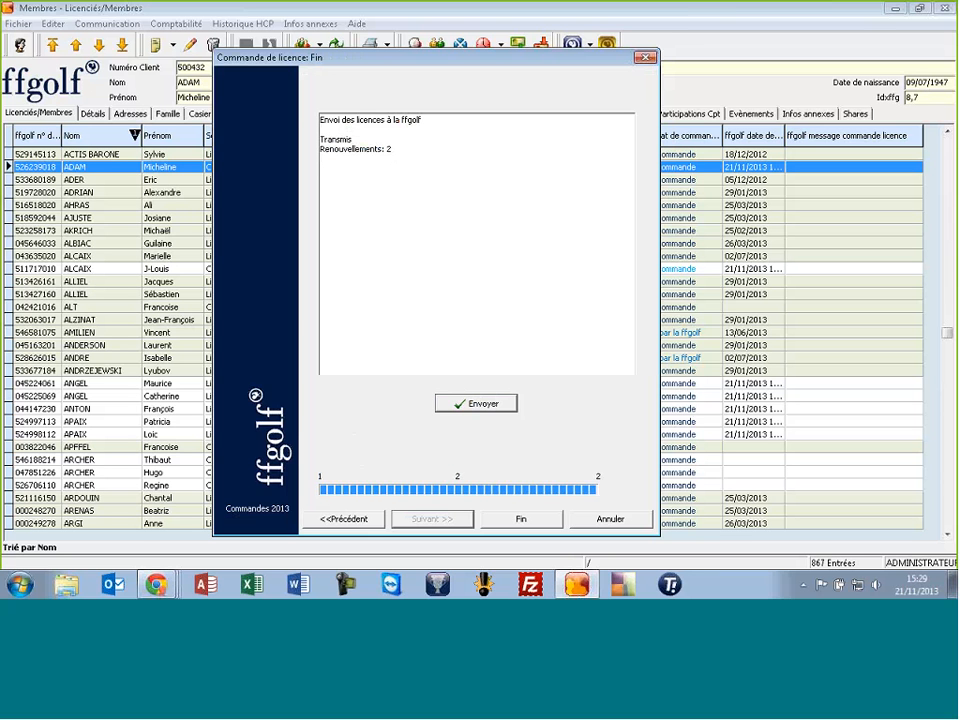
{"action": "left_click", "coordinate": [540, 519]}
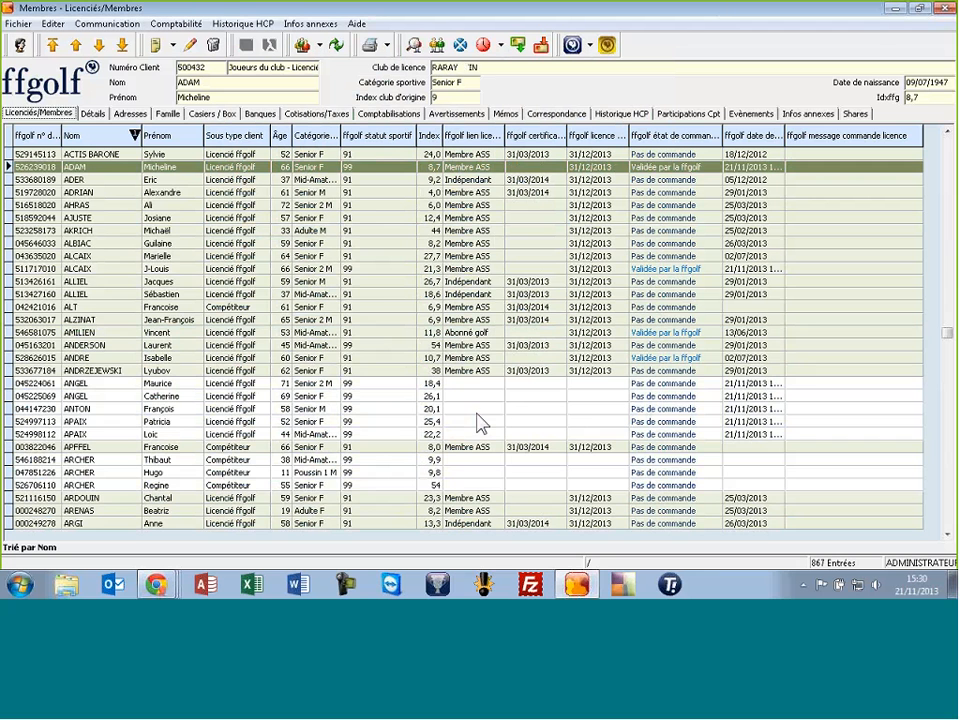
Select member rows in the members list
{"action": "left_click", "coordinate": [370, 283]}
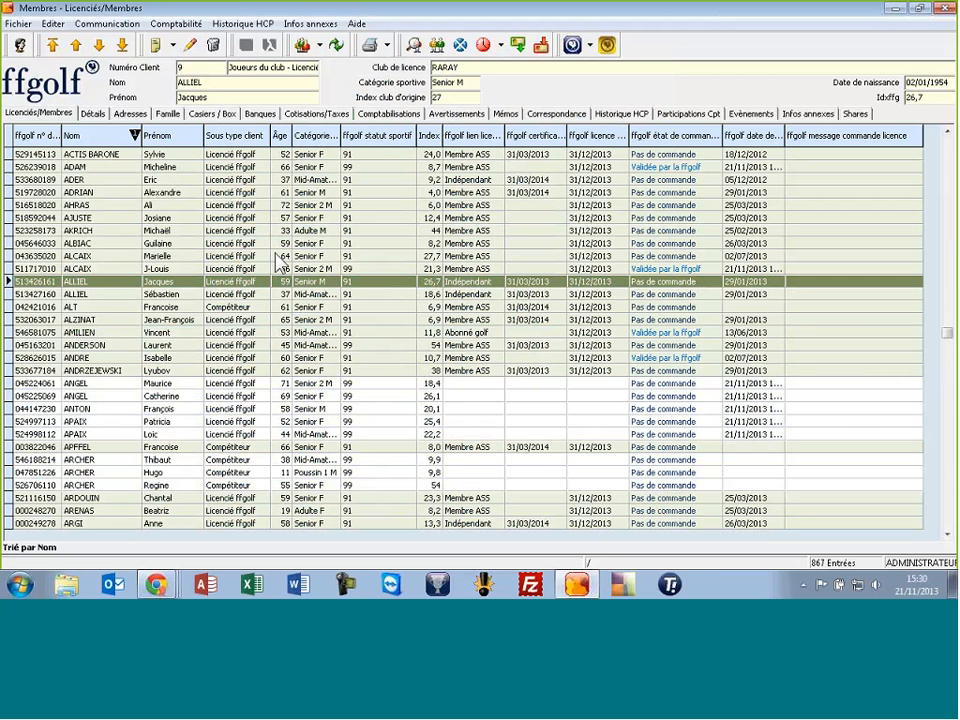
{"action": "left_click", "coordinate": [174, 258]}
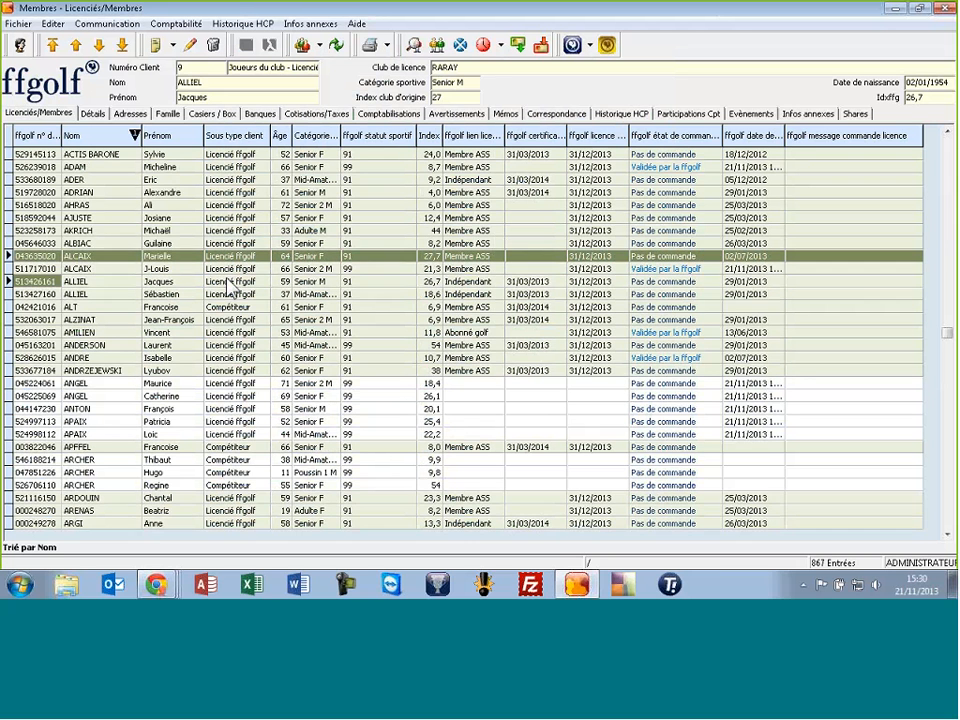
{"action": "left_click", "coordinate": [228, 285]}
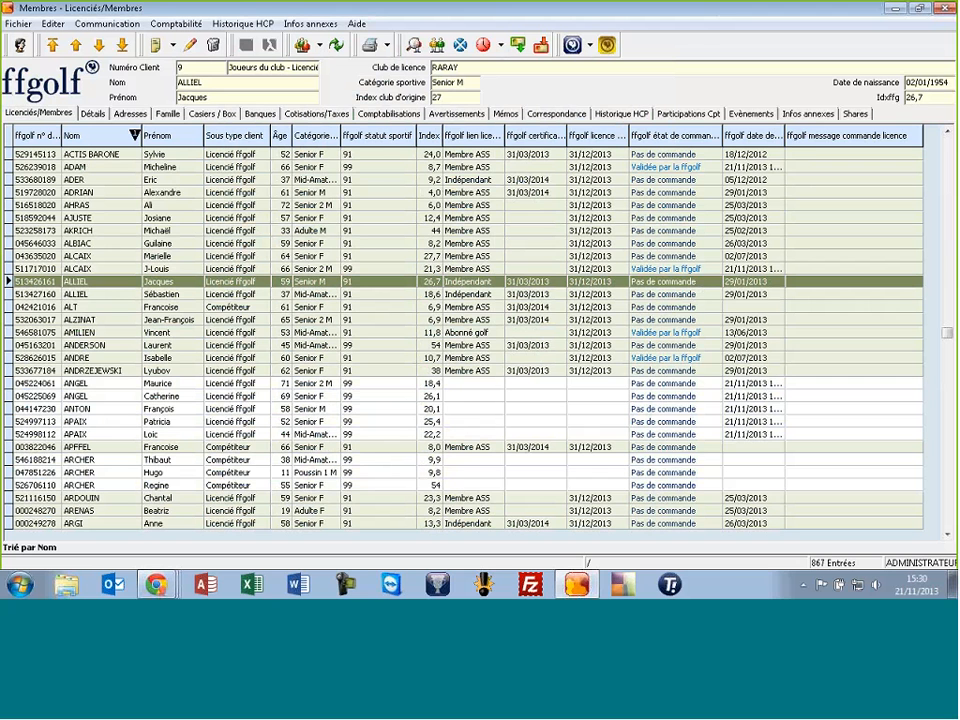
Start and cancel a new client record, then show the New button's creation choices
{"action": "left_click", "coordinate": [155, 46]}
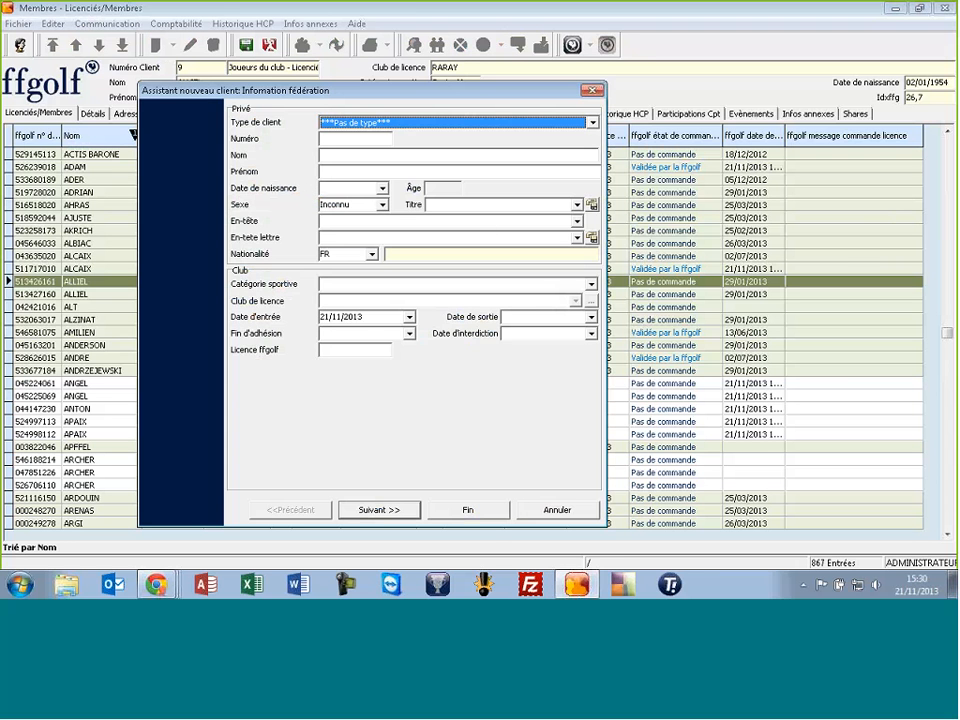
{"action": "left_click", "coordinate": [530, 512]}
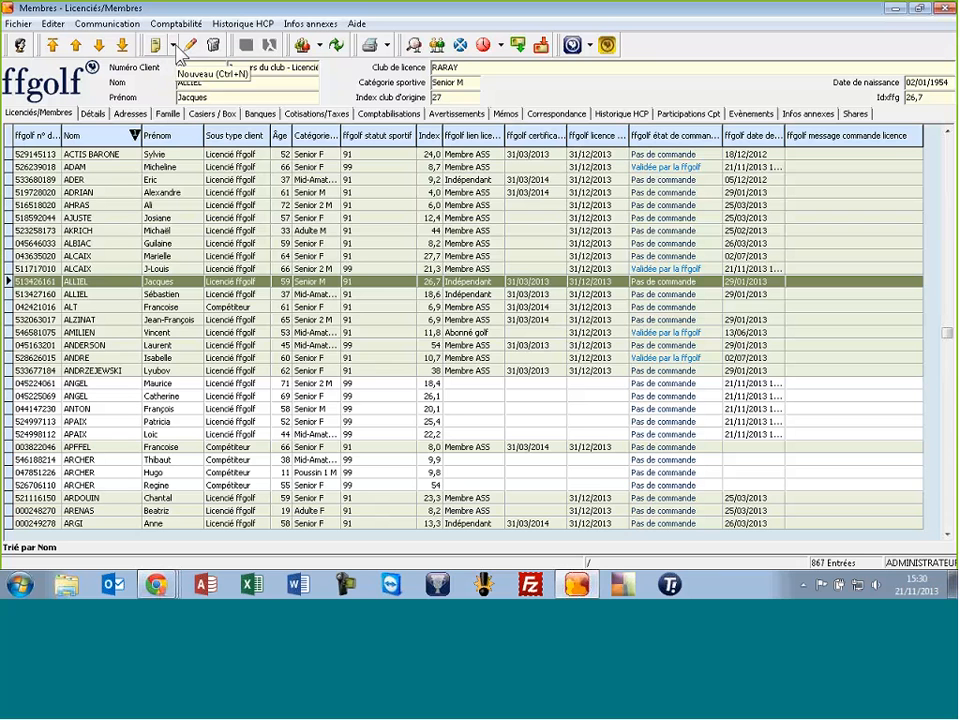
{"action": "left_click", "coordinate": [174, 46]}
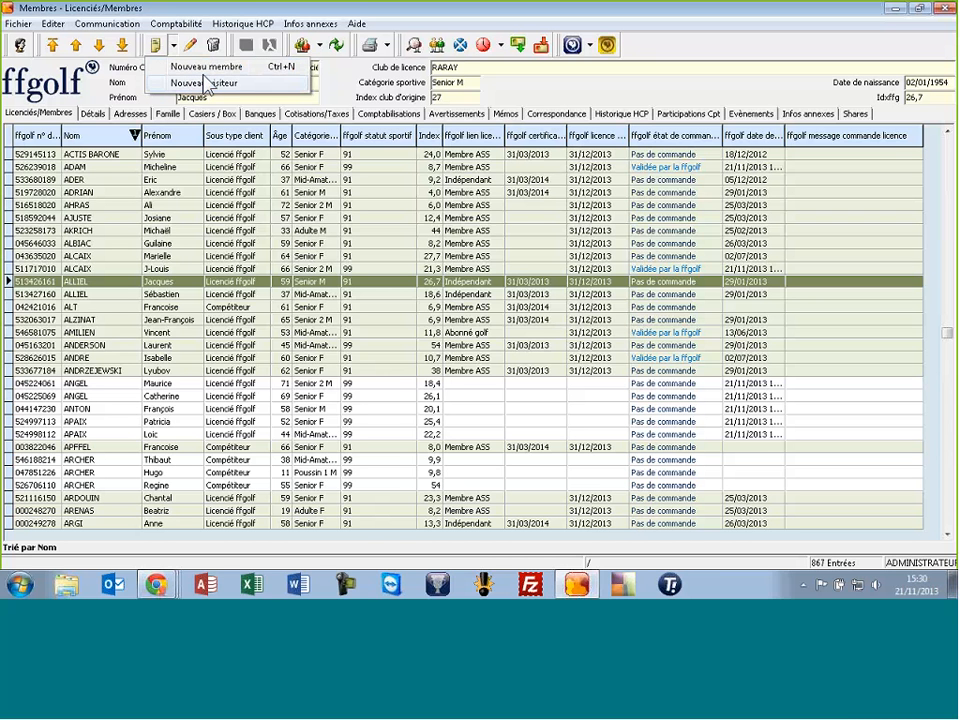
Start a new member and fetch the player's federation details by their ffgolf licence number
{"action": "left_click", "coordinate": [210, 78]}
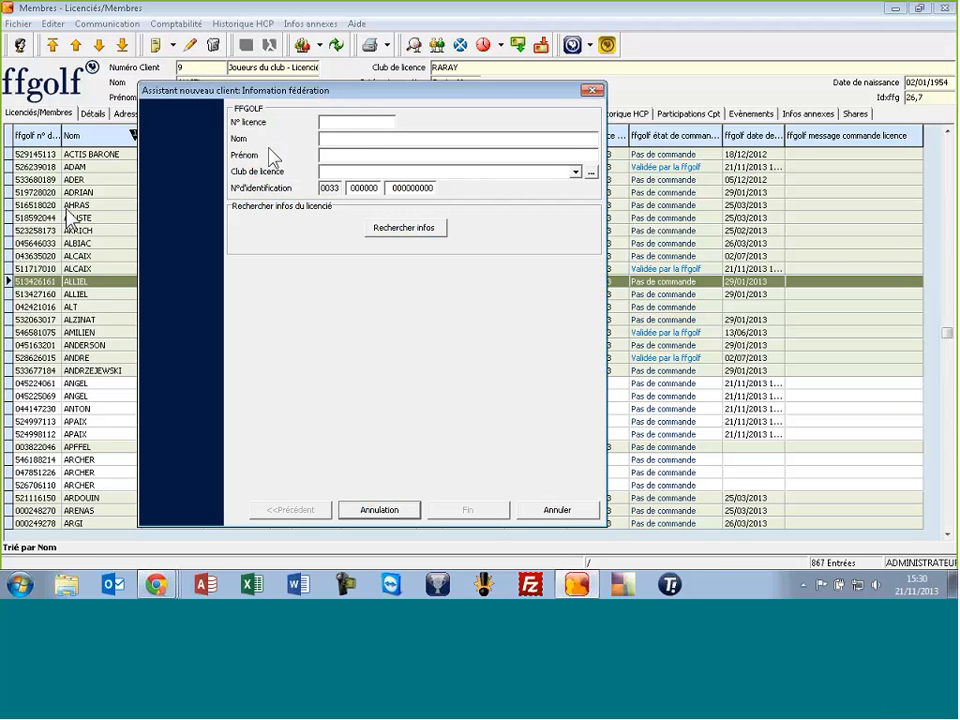
{"action": "left_click", "coordinate": [323, 122]}
{"action": "left_click", "coordinate": [410, 228]}
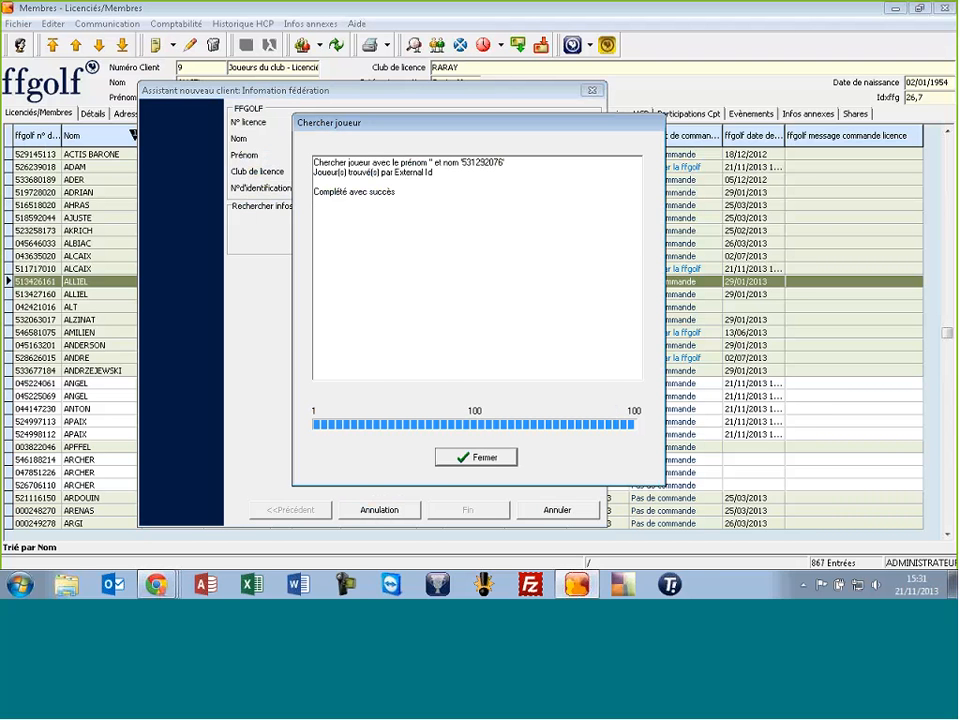
{"action": "left_click", "coordinate": [470, 460]}
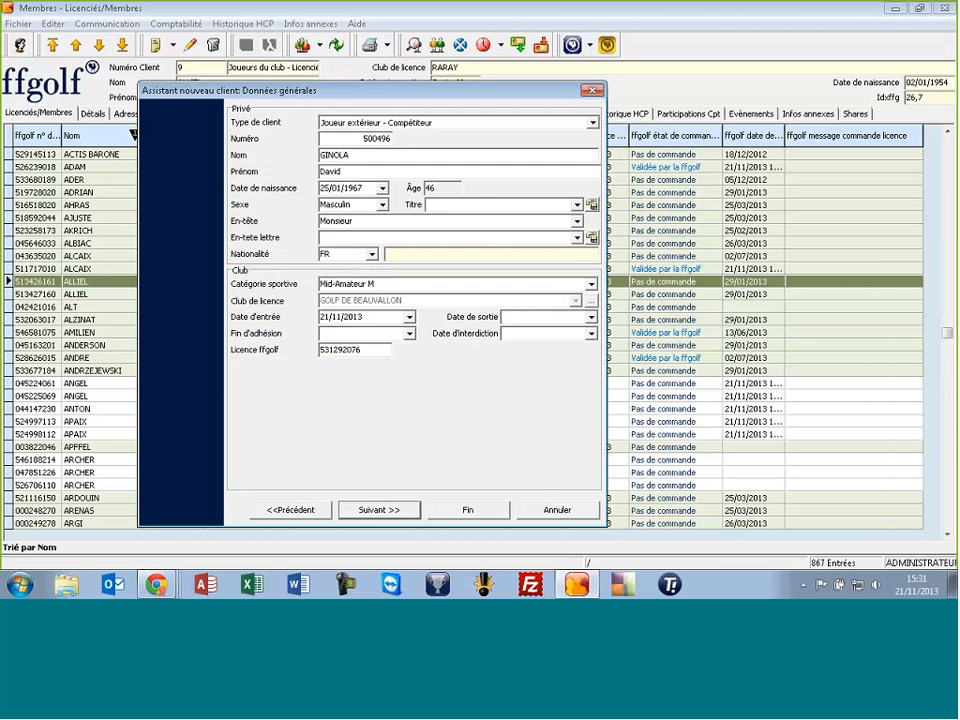
Advance to Contacts, enter a private Paris street address and postcode, and finish the member
{"action": "left_click", "coordinate": [367, 509]}
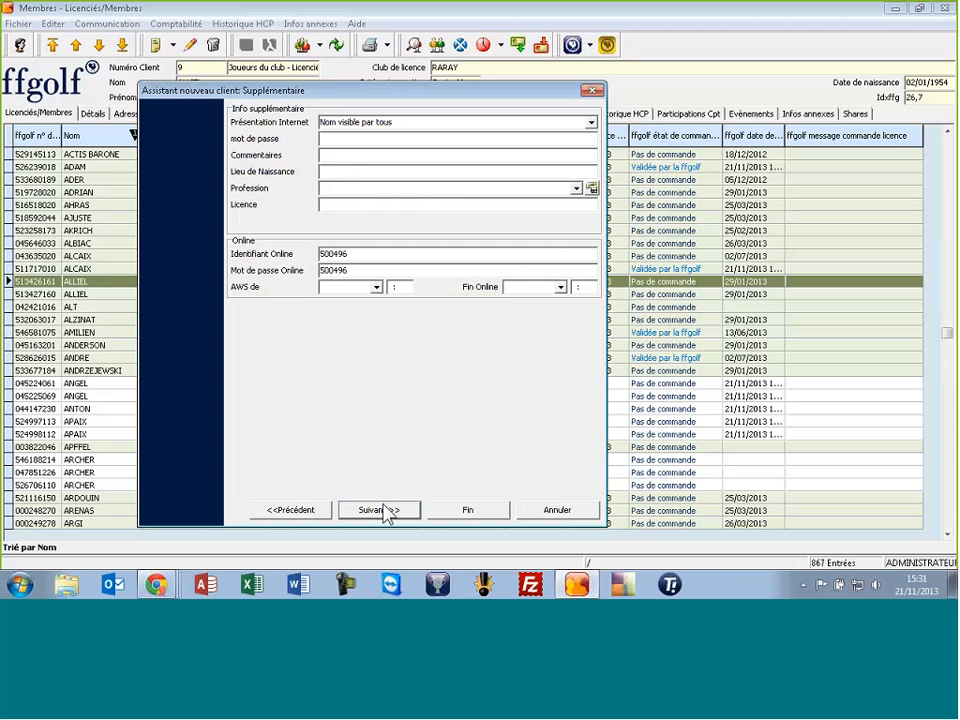
{"action": "left_click", "coordinate": [384, 511]}
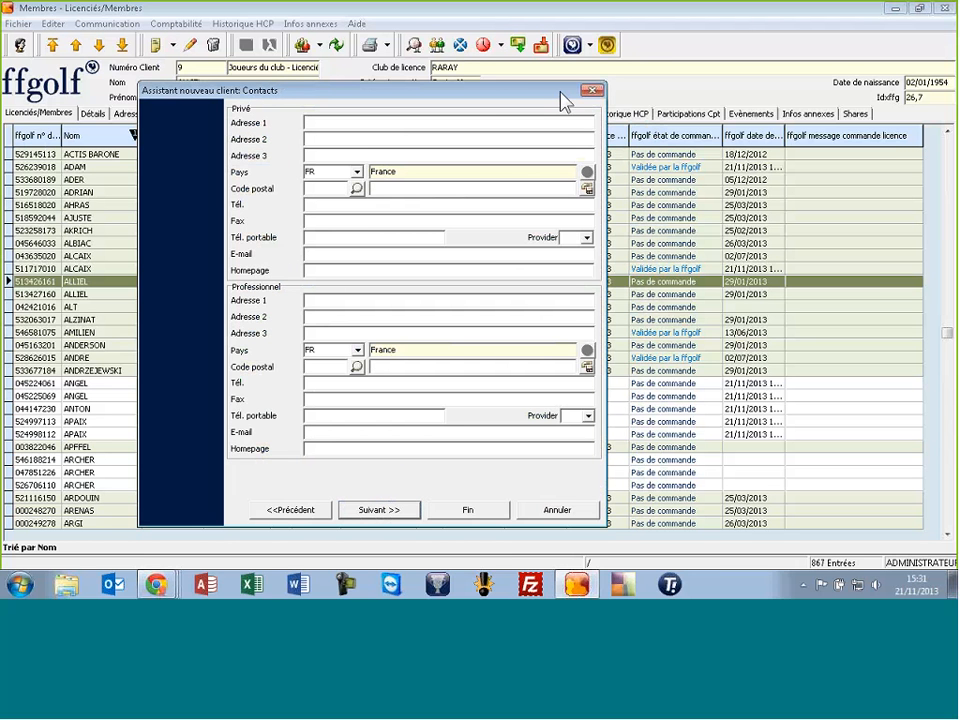
{"action": "left_click", "coordinate": [371, 123]}
{"action": "type", "text": "RUE DU CENTRE"}
{"action": "left_click", "coordinate": [330, 190]}
{"action": "type", "text": "75001"}
{"action": "key", "text": "Tab"}
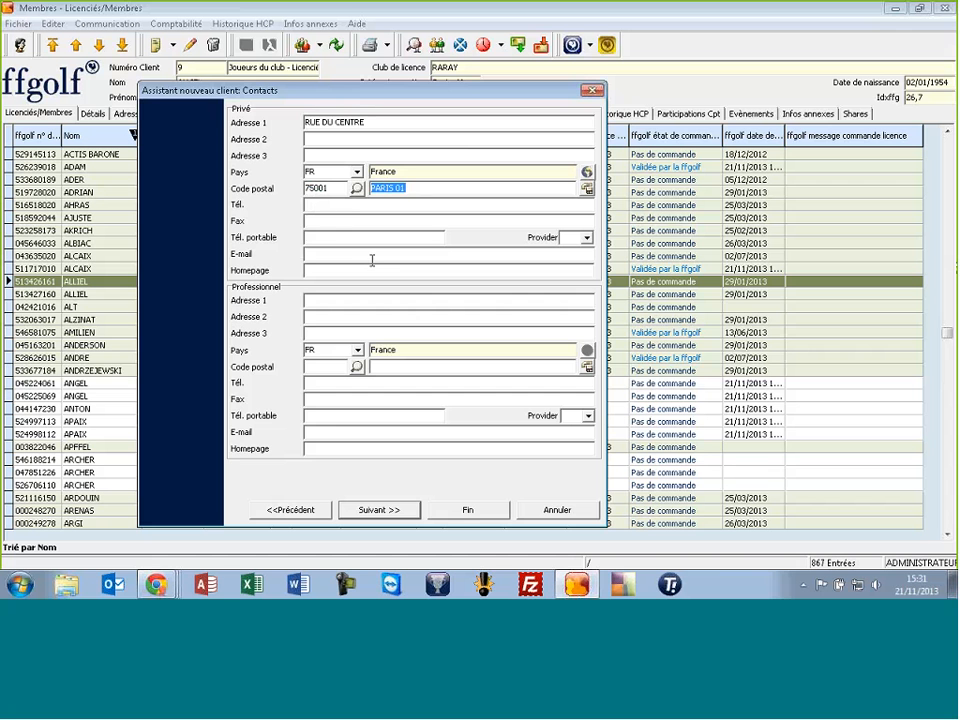
{"action": "left_click", "coordinate": [465, 510]}
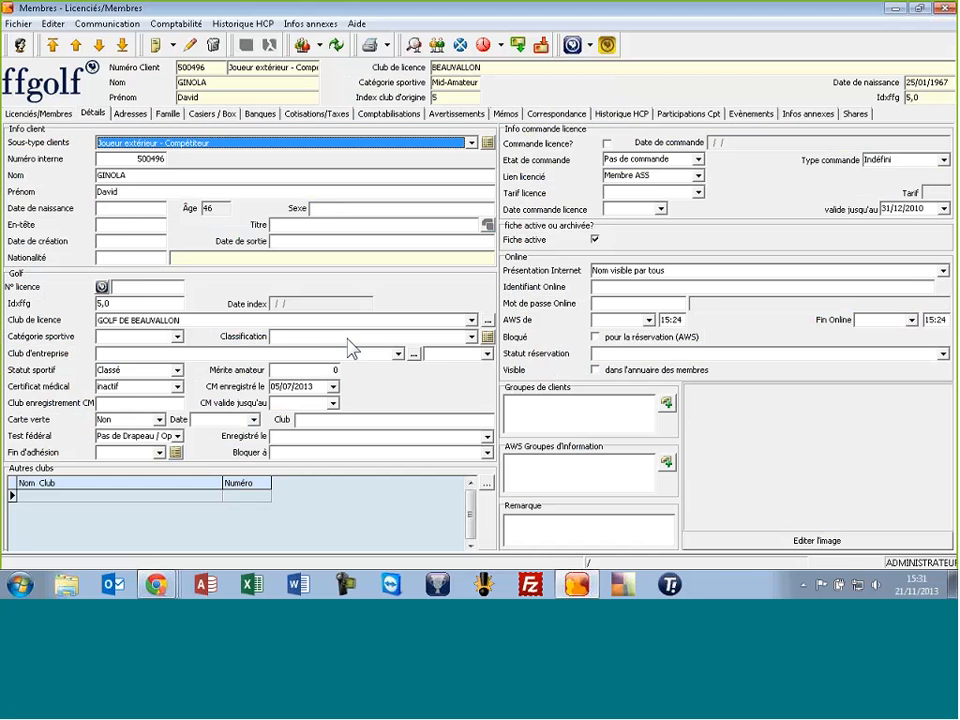
Pre-order the new member's licence from the Licenciés/Membres list and start the licence order
{"action": "left_click", "coordinate": [40, 114]}
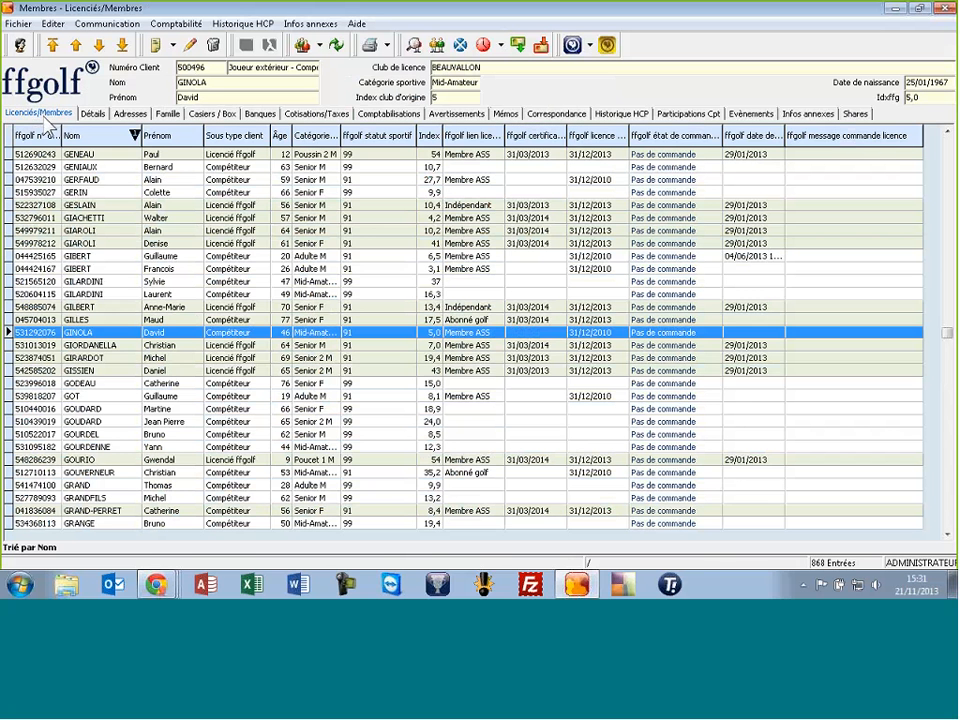
{"action": "right_click", "coordinate": [169, 332]}
{"action": "left_click", "coordinate": [112, 330]}
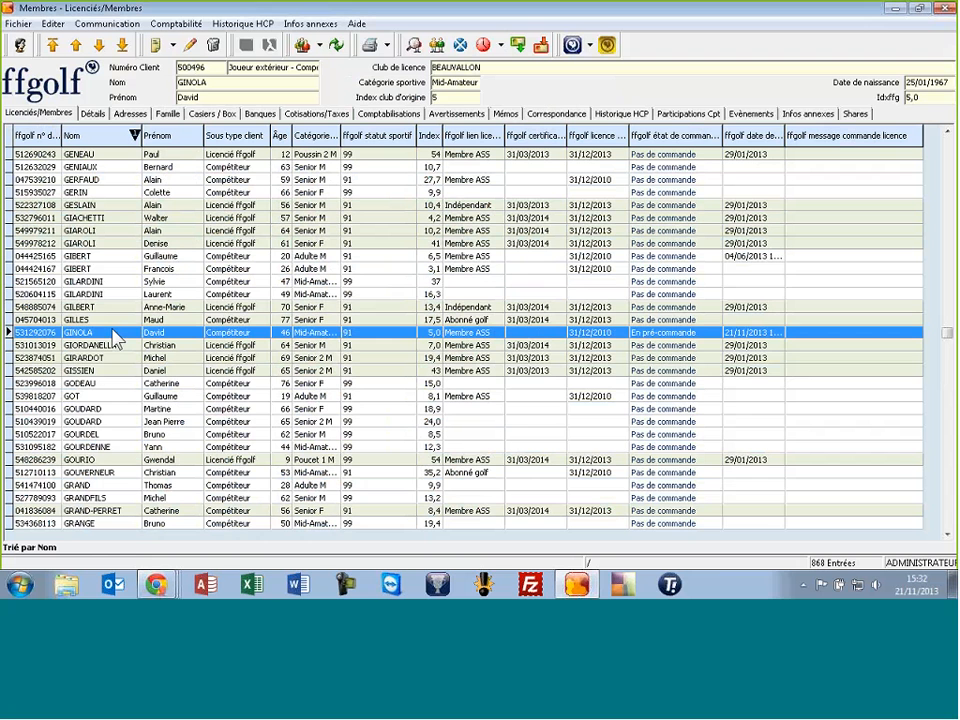
{"action": "left_click", "coordinate": [540, 421]}
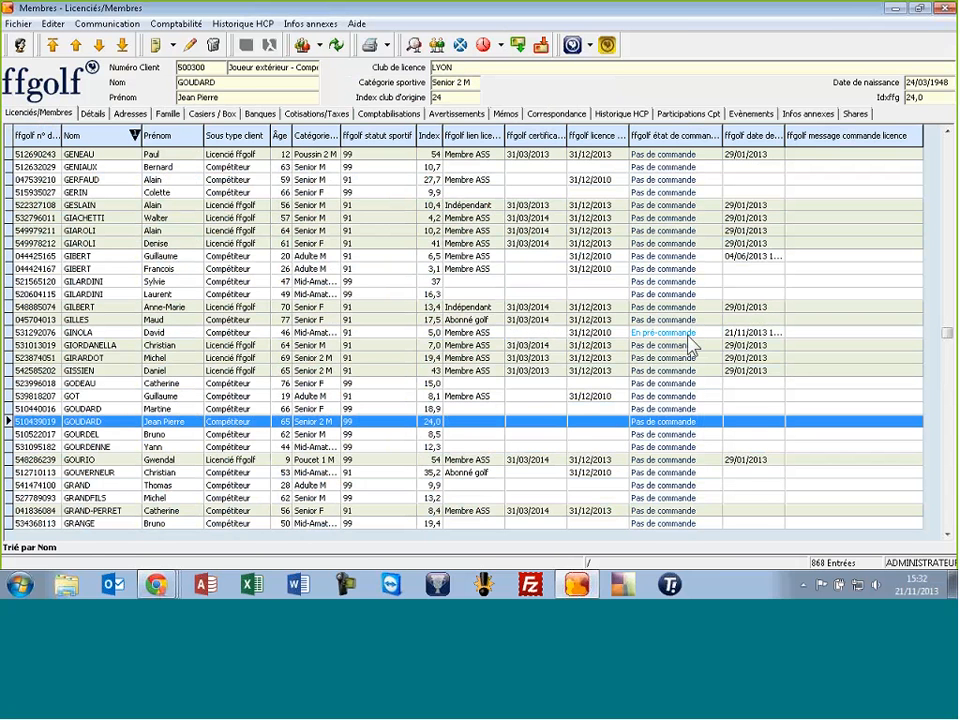
{"action": "left_click", "coordinate": [519, 45]}
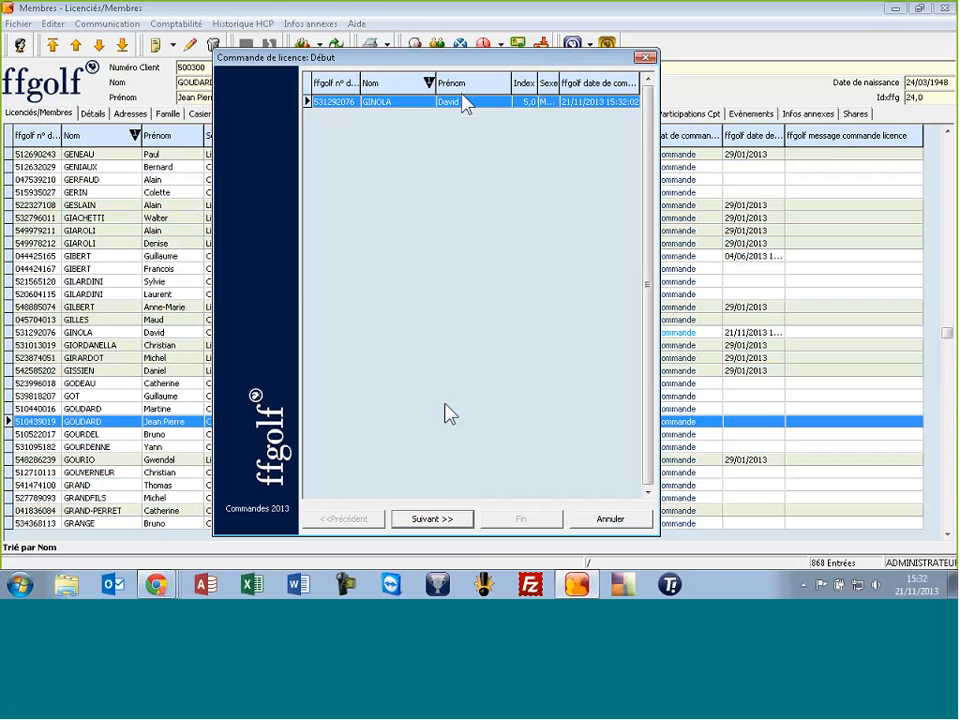
Set the client type to Joueurs du club - Licencié ffgolf and mark the order verified
{"action": "left_click", "coordinate": [433, 518]}
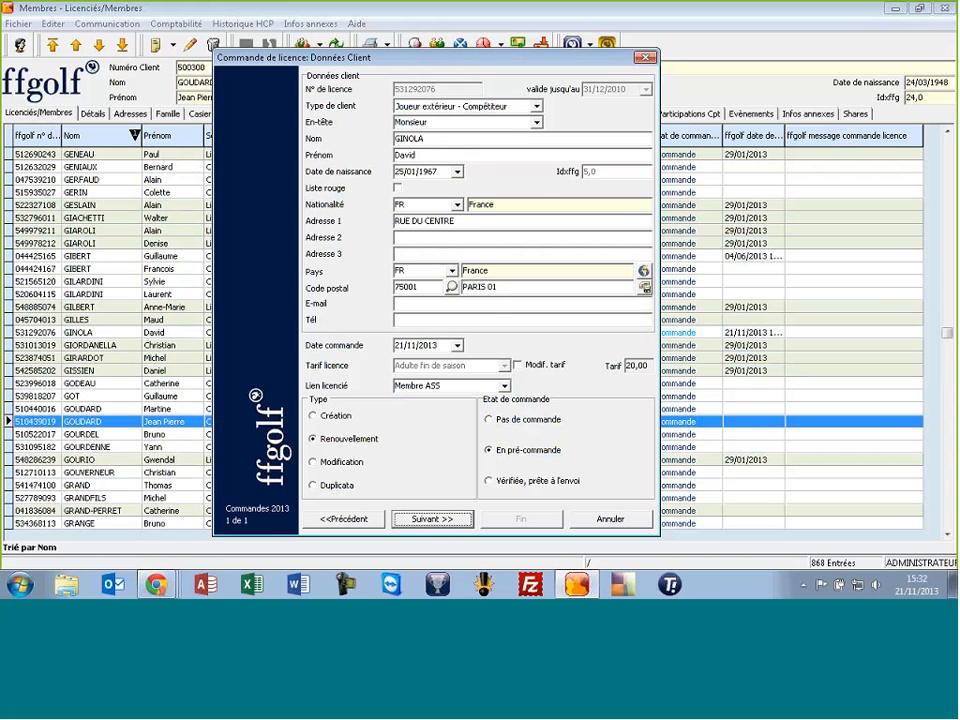
{"action": "left_click", "coordinate": [536, 106]}
{"action": "left_click", "coordinate": [450, 173]}
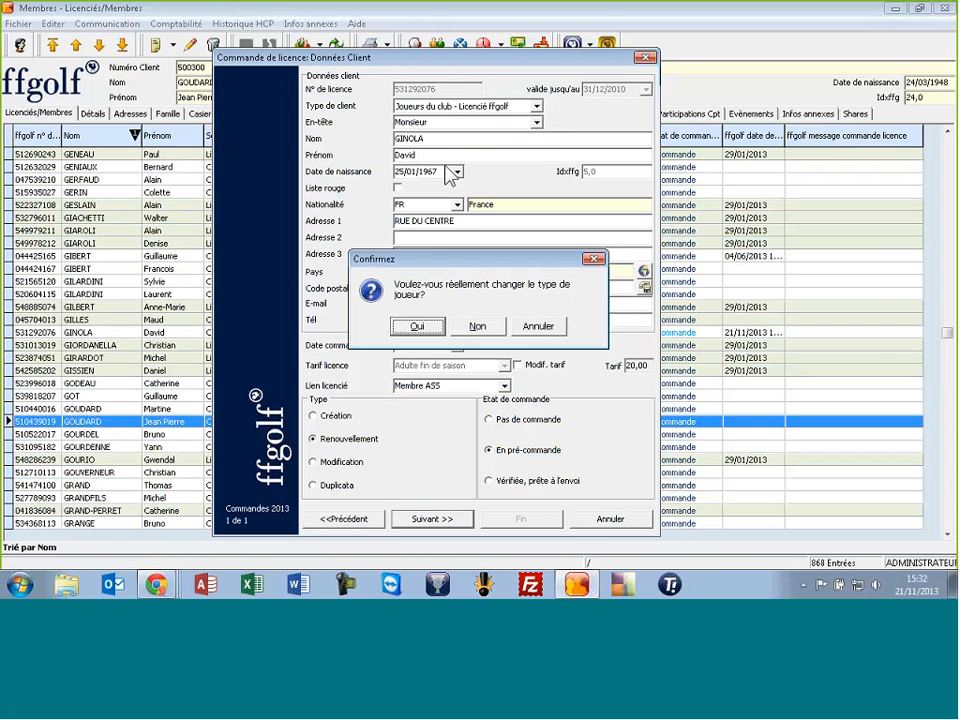
{"action": "left_click", "coordinate": [417, 327]}
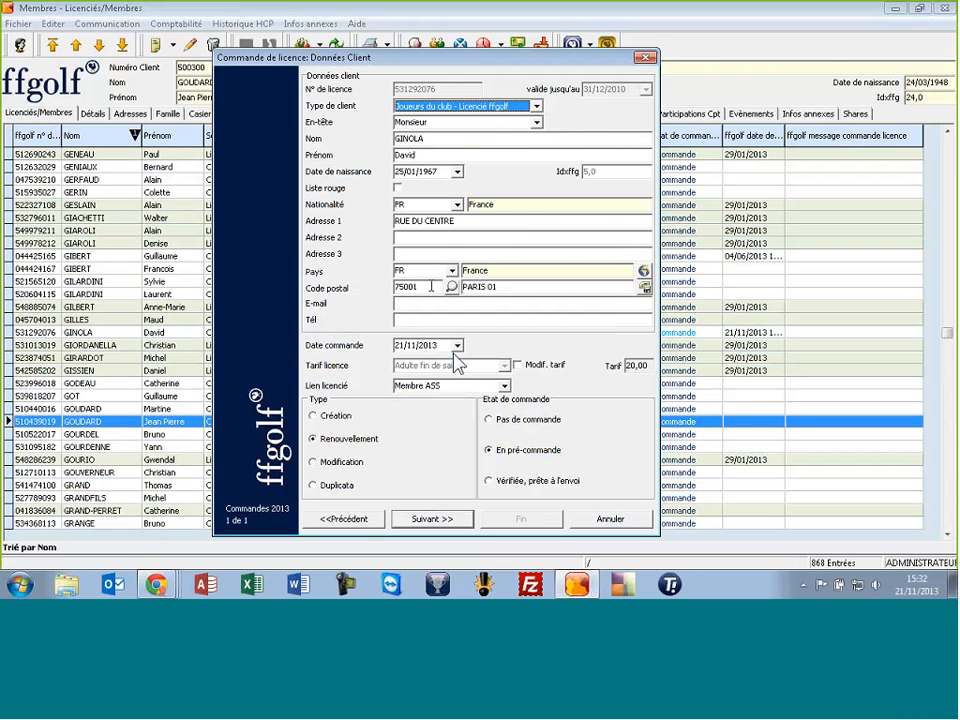
{"action": "left_click", "coordinate": [490, 480]}
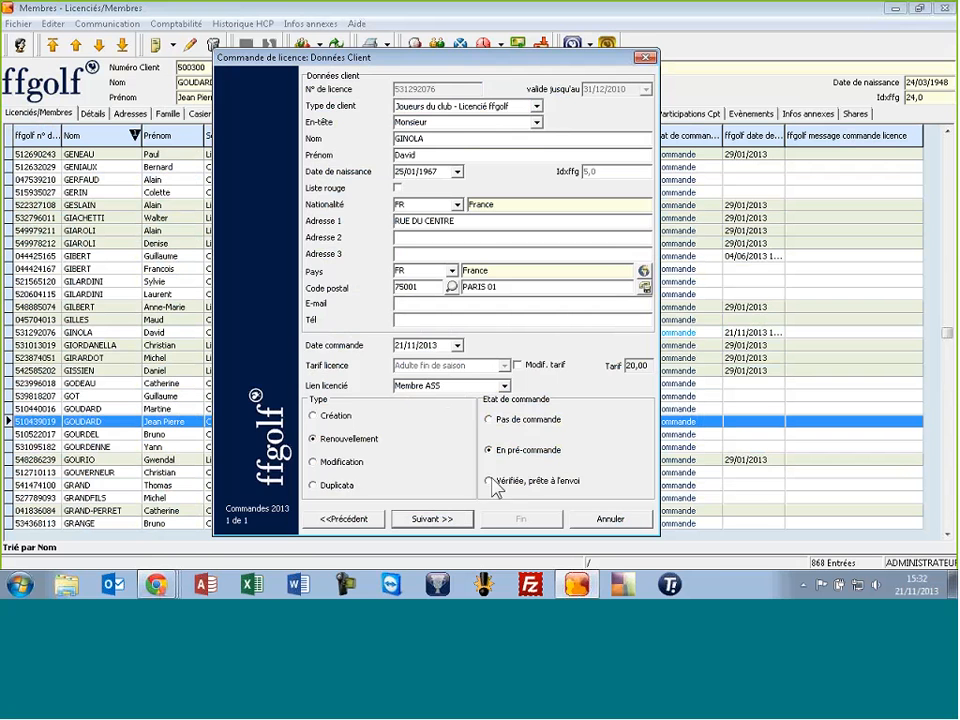
Send the licence order to ffgolf and close the wizard
{"action": "left_click", "coordinate": [463, 521]}
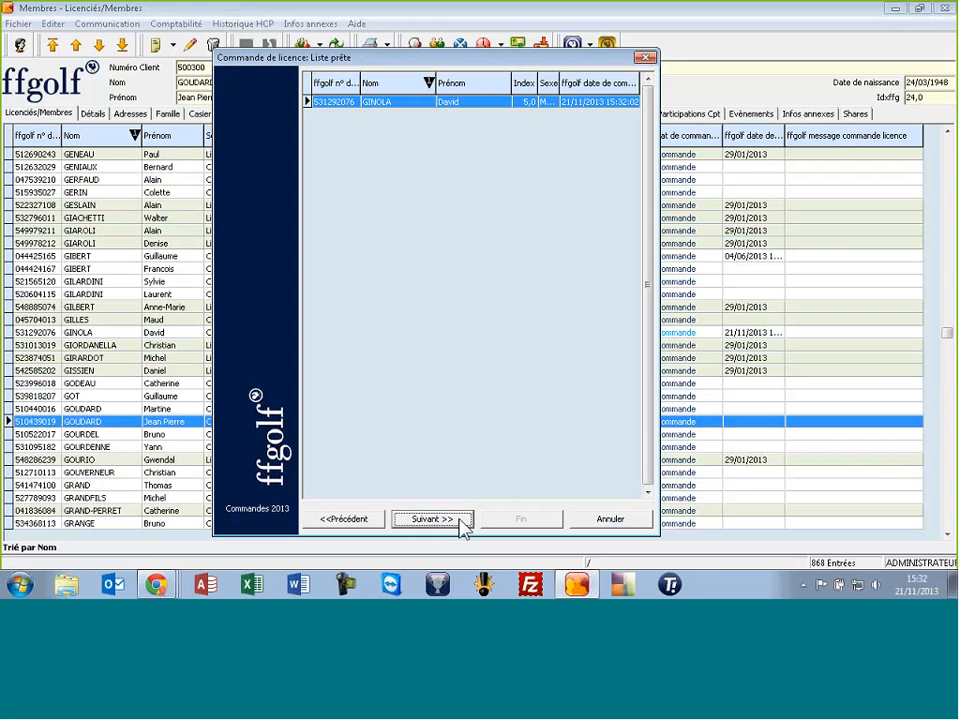
{"action": "left_click", "coordinate": [462, 521]}
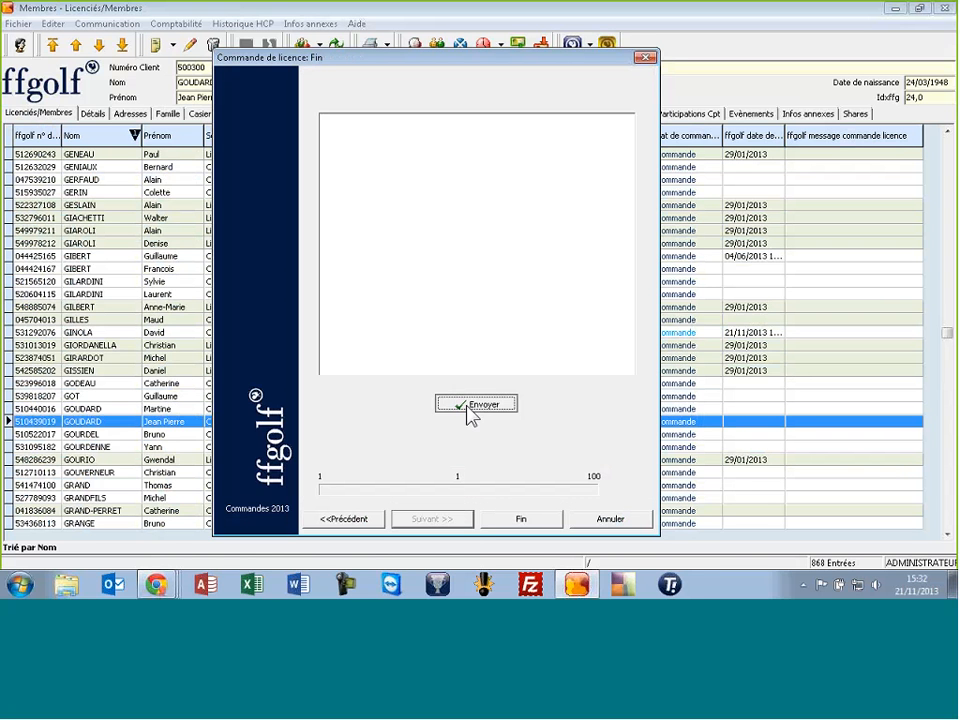
{"action": "left_click", "coordinate": [467, 407]}
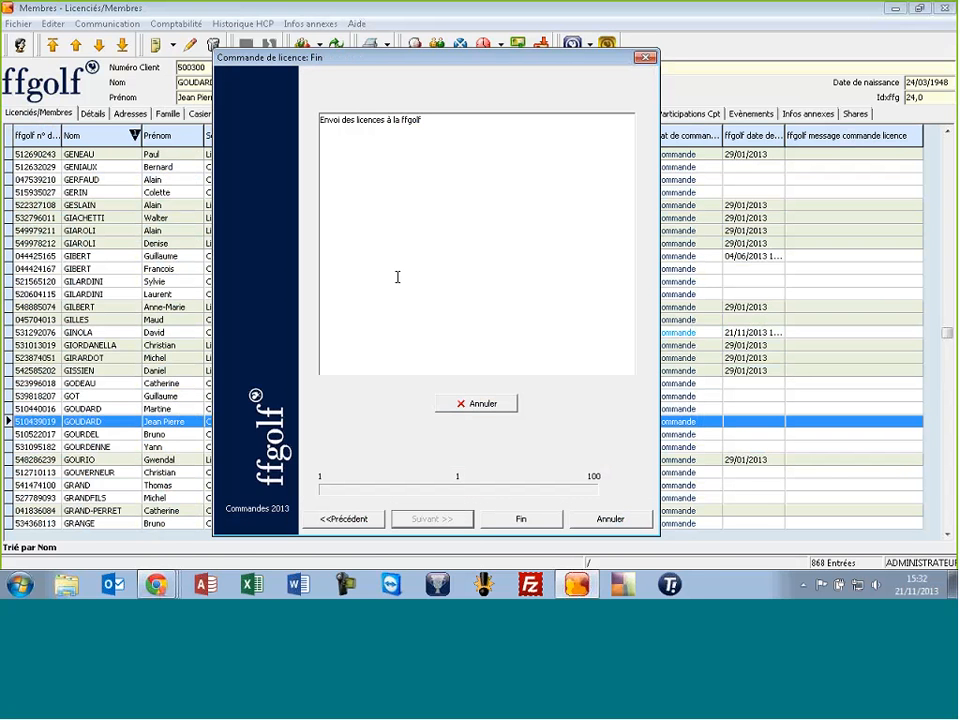
{"action": "left_click", "coordinate": [548, 522]}
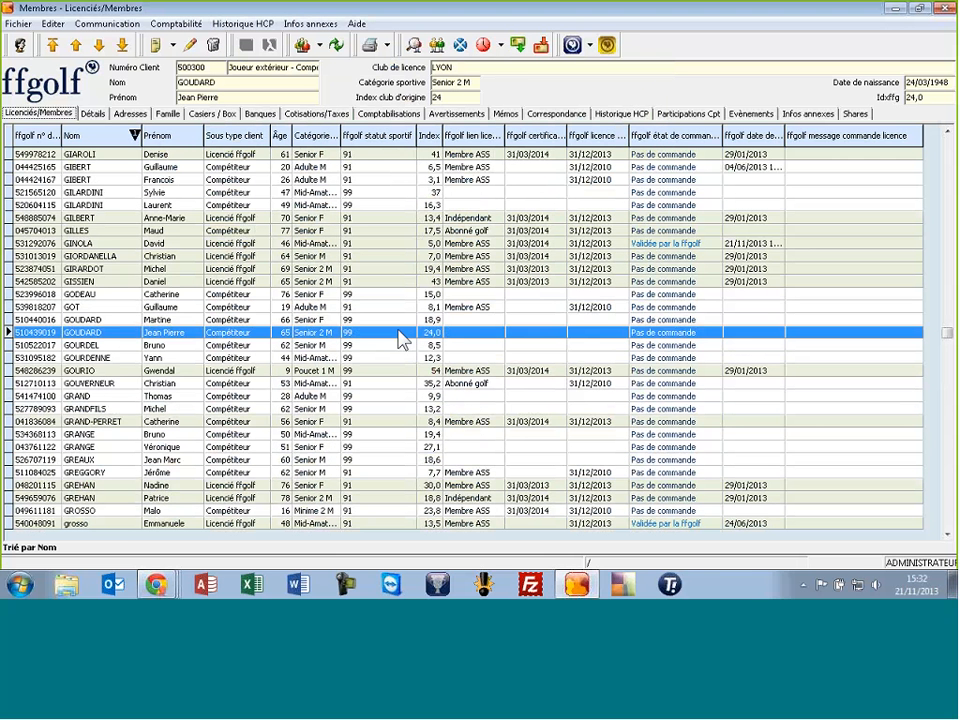
{"action": "left_click", "coordinate": [398, 319]}
{"action": "left_click", "coordinate": [388, 308]}
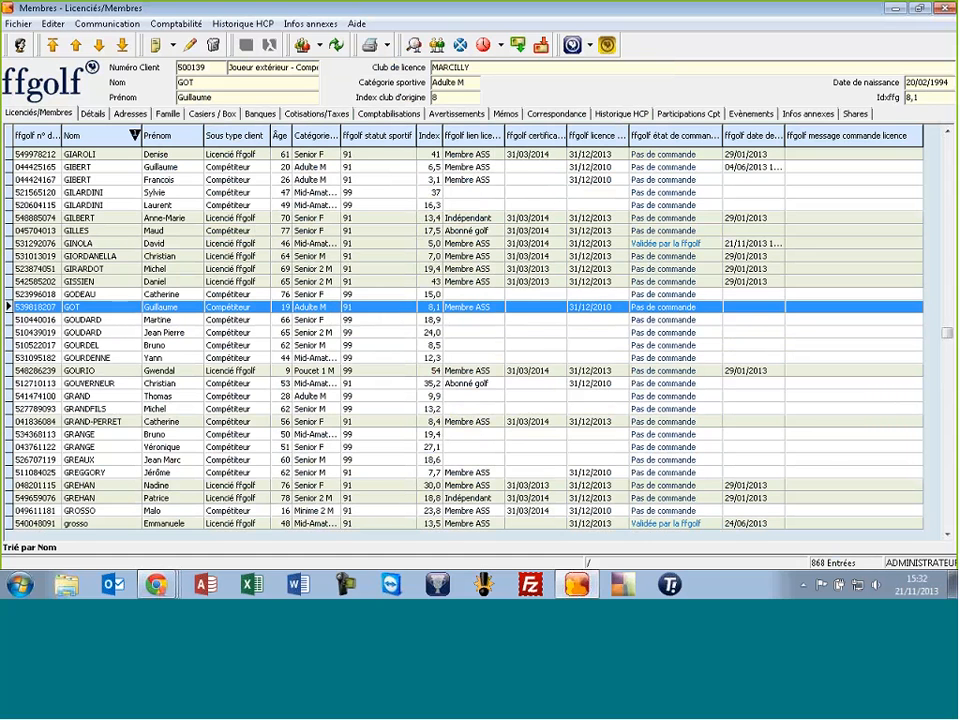
{"action": "left_click", "coordinate": [947, 143]}
{"action": "left_click_drag", "start_coordinate": [950, 150], "coordinate": [950, 150]}
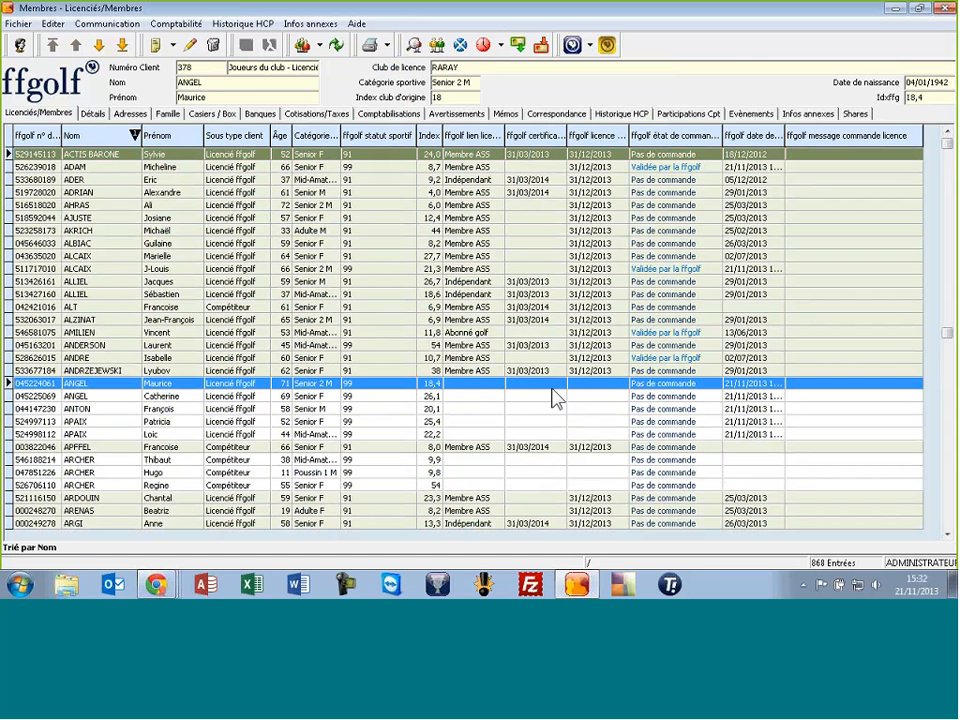
Select the five member rows, pre-order their licences, and start the licence order
{"action": "left_click", "coordinate": [546, 434], "text": "shift"}
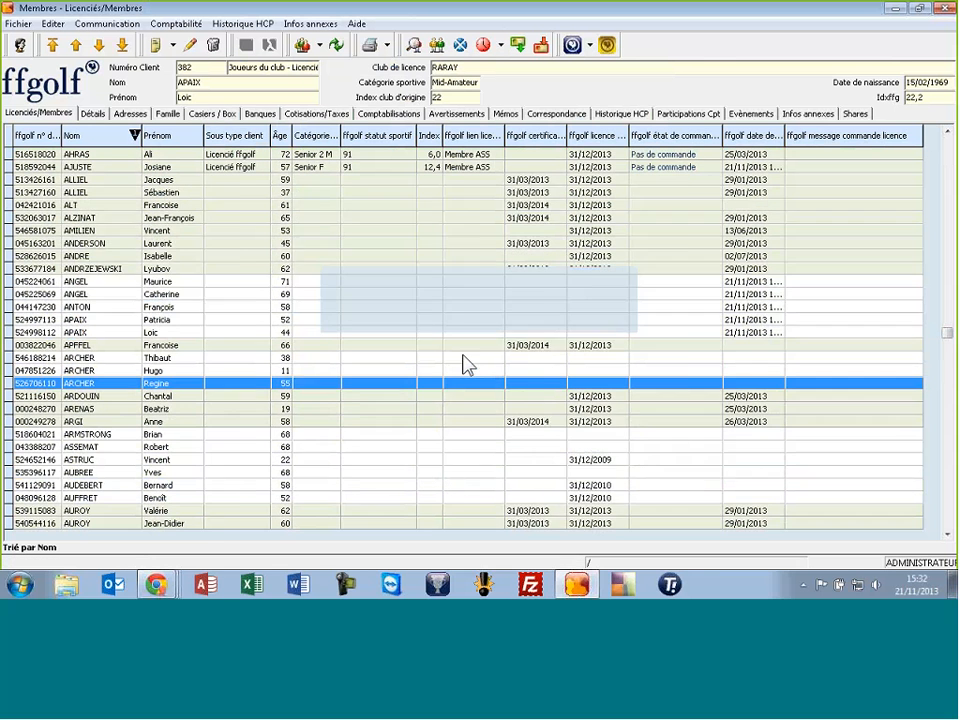
{"action": "left_click", "coordinate": [557, 421]}
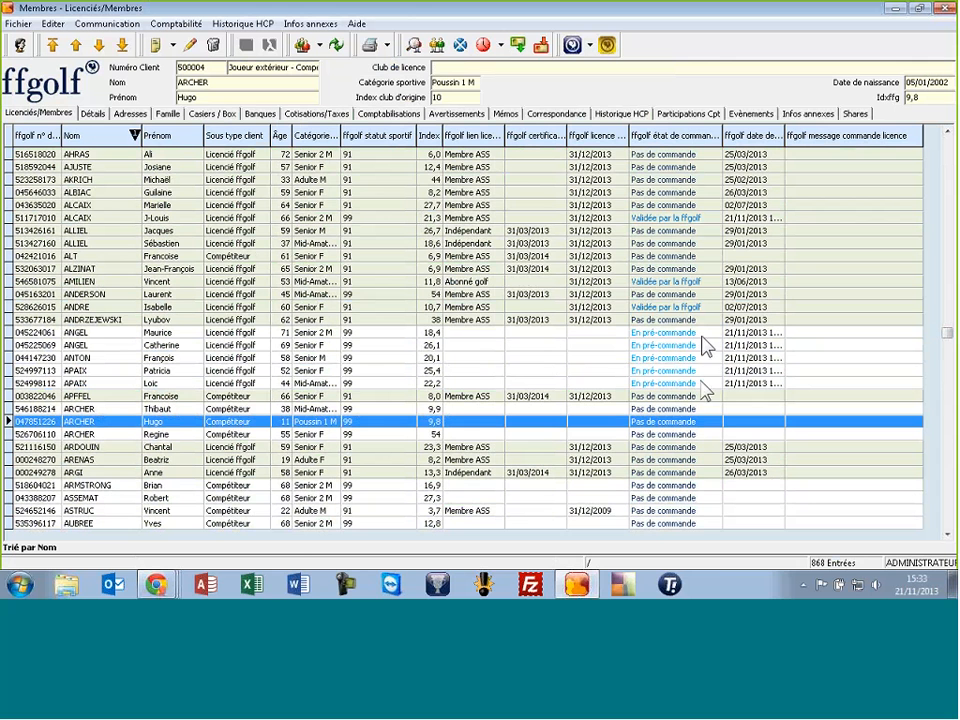
{"action": "left_click", "coordinate": [607, 44]}
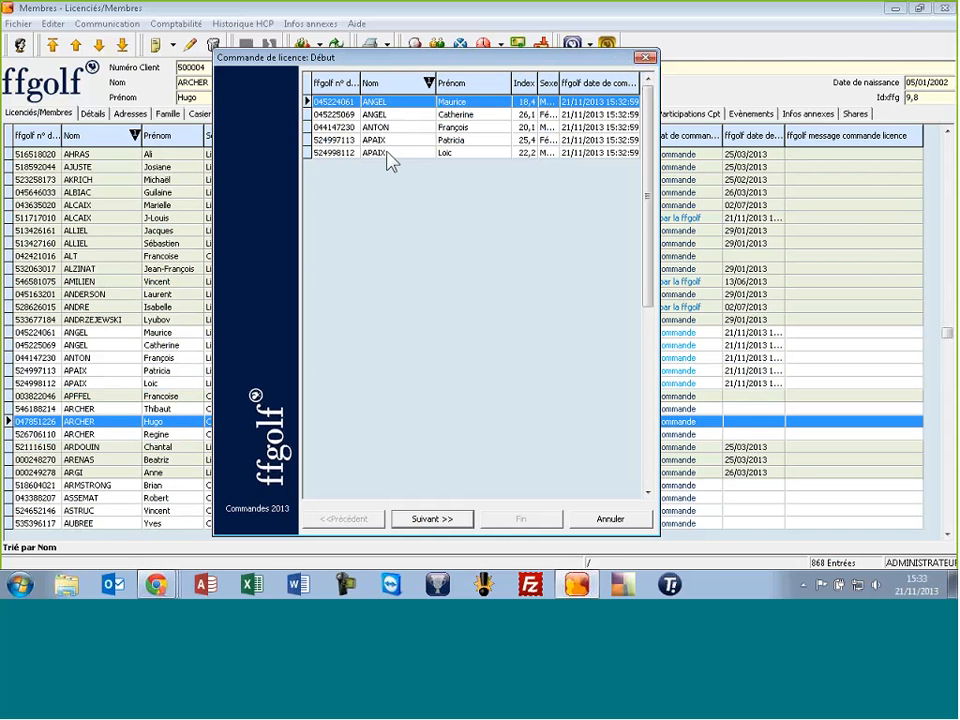
Set Membre ASS links and verified status on the first three members' orders
{"action": "left_click", "coordinate": [424, 520]}
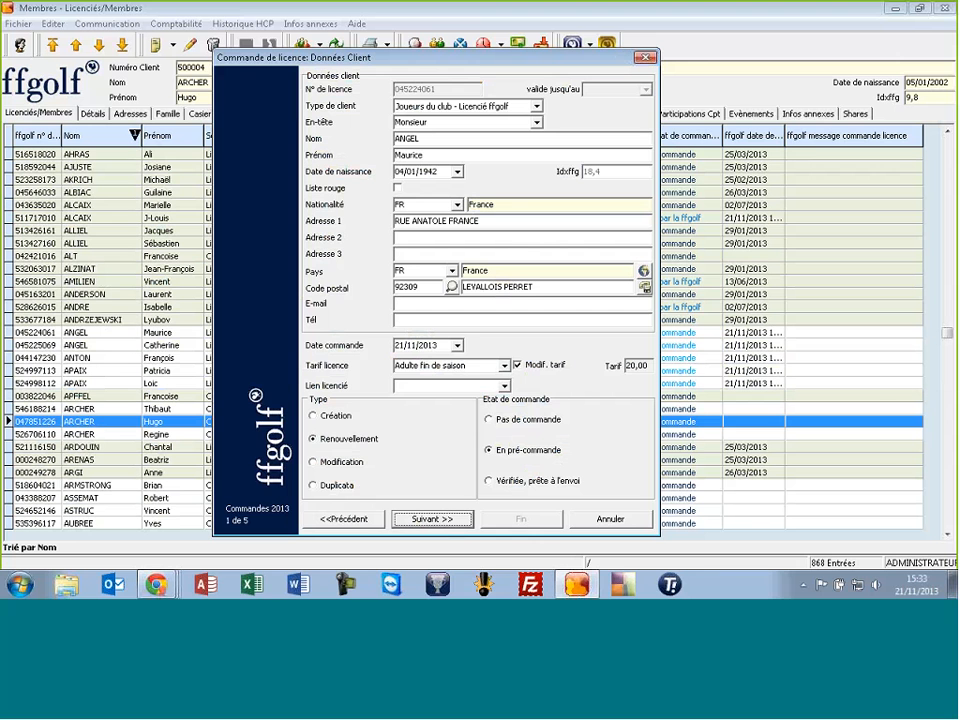
{"action": "left_click", "coordinate": [504, 385]}
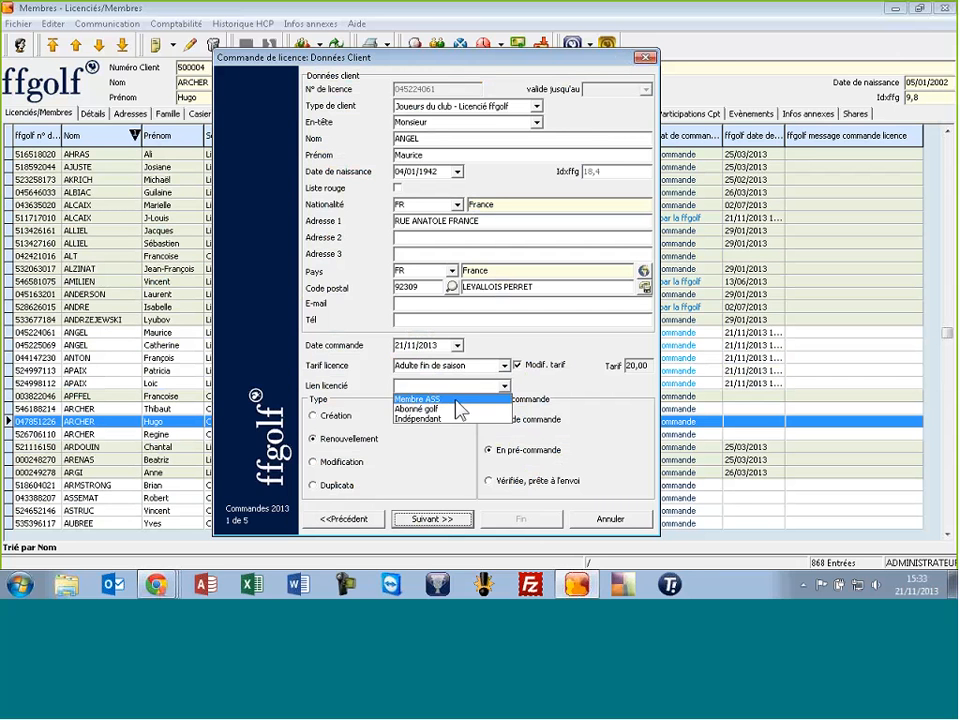
{"action": "left_click", "coordinate": [452, 397]}
{"action": "left_click", "coordinate": [500, 482]}
{"action": "left_click", "coordinate": [456, 521]}
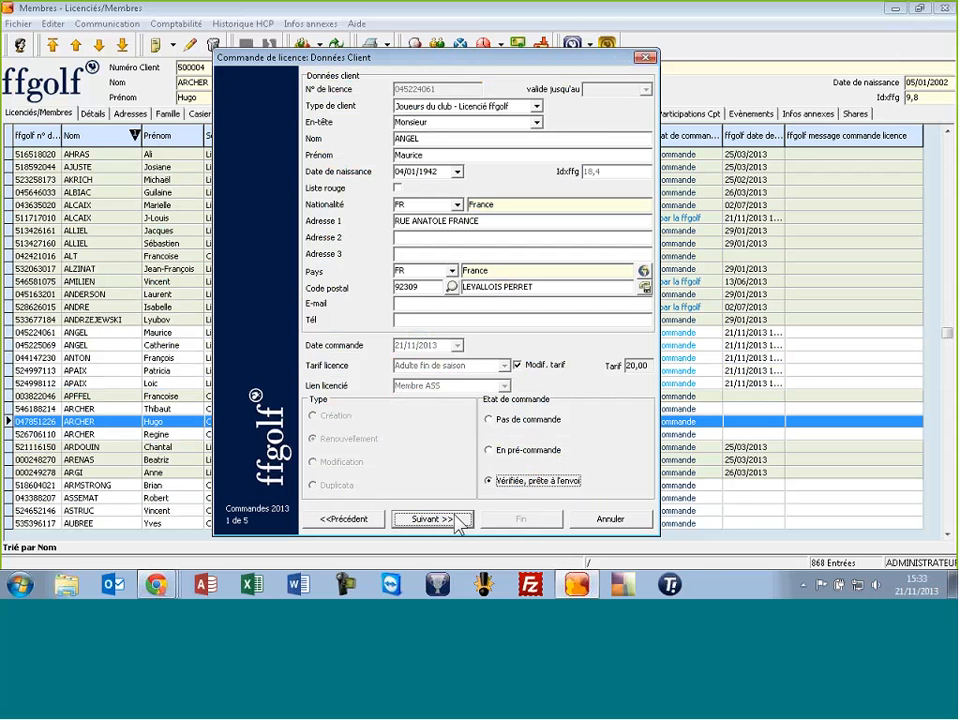
{"action": "left_click", "coordinate": [504, 385]}
{"action": "left_click", "coordinate": [445, 396]}
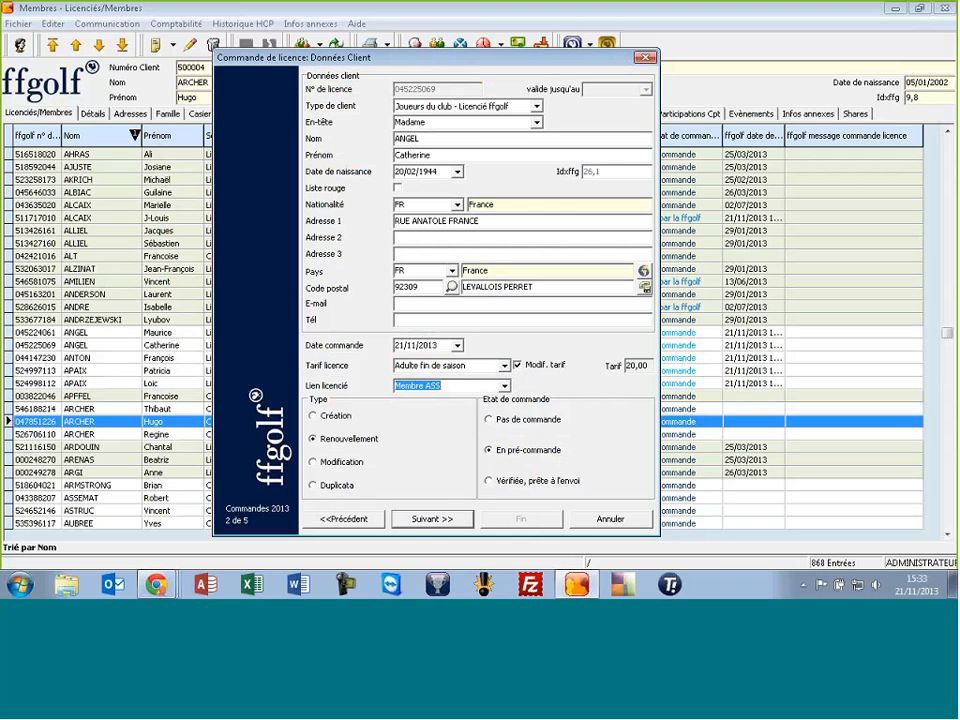
{"action": "left_click", "coordinate": [432, 519]}
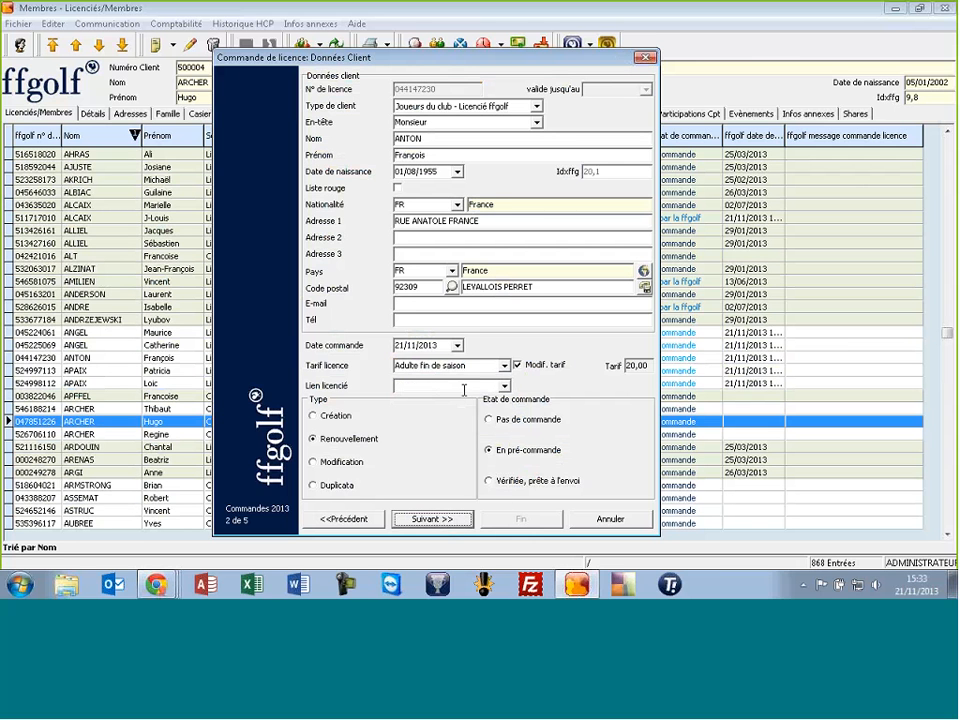
{"action": "left_click", "coordinate": [497, 484]}
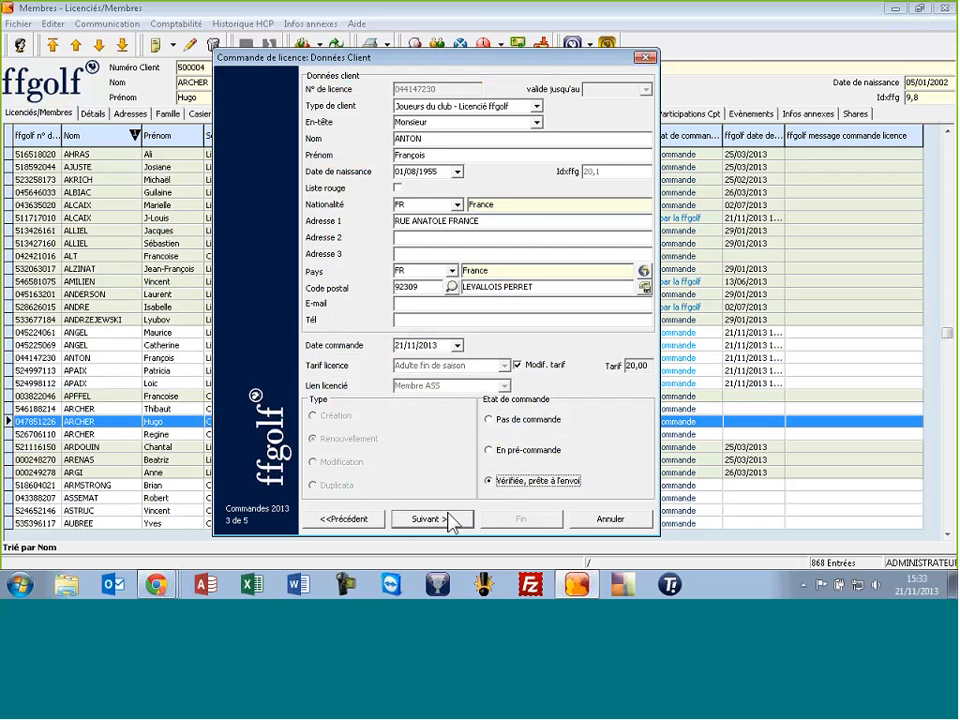
Link the fourth and fifth members as Membre ASS and mark both orders 'Vérifiée, prête à l'envoi'
{"action": "left_click", "coordinate": [452, 519]}
{"action": "left_click", "coordinate": [456, 386]}
{"action": "left_click", "coordinate": [450, 398]}
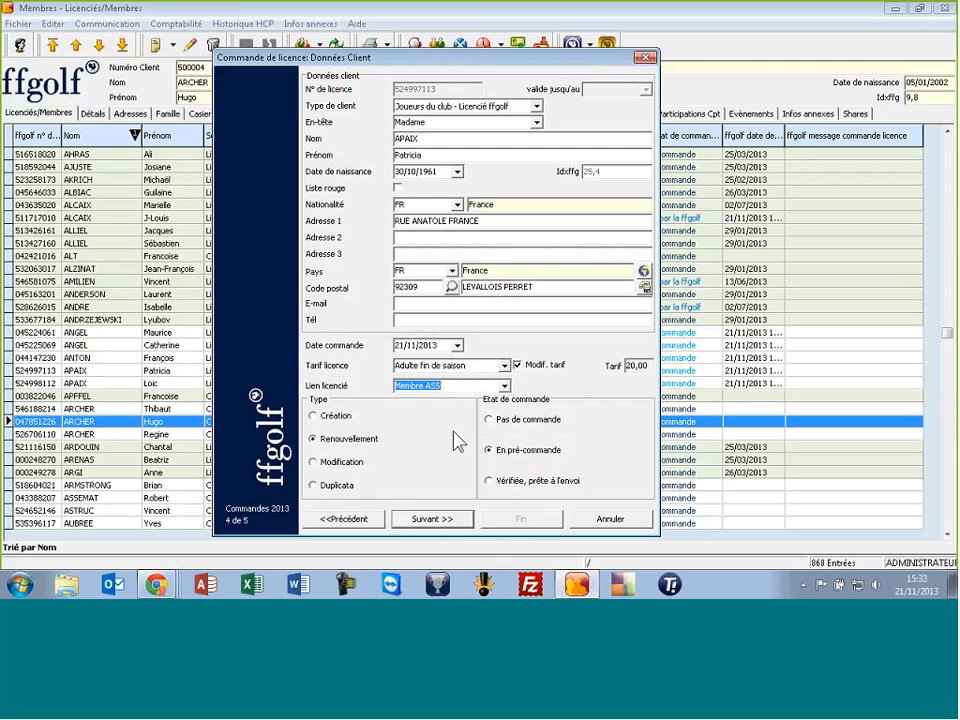
{"action": "left_click", "coordinate": [490, 481]}
{"action": "left_click", "coordinate": [439, 519]}
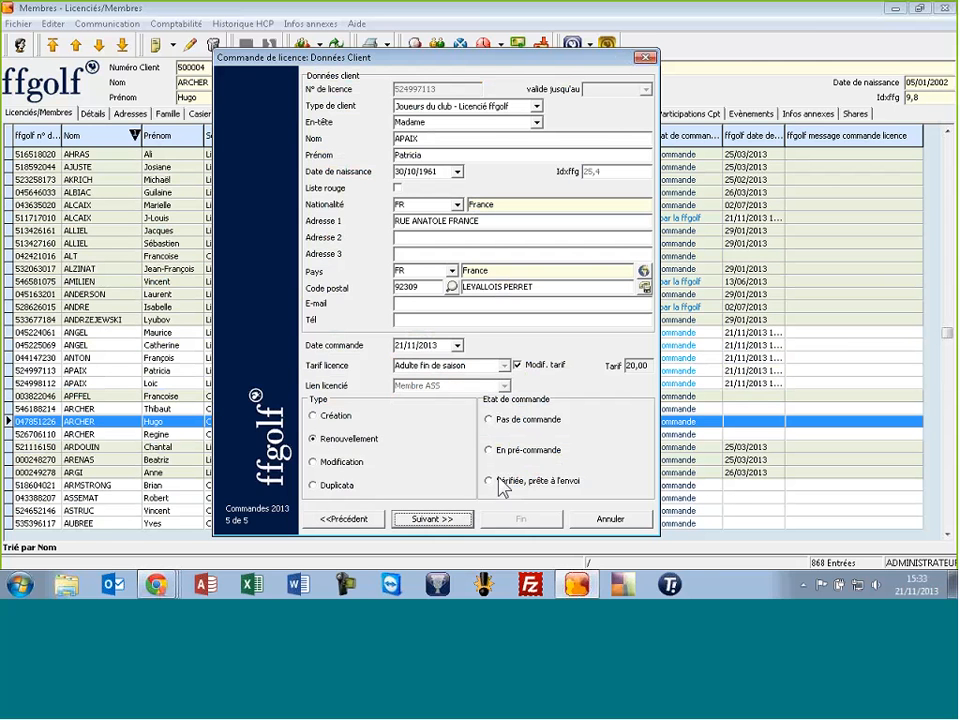
{"action": "left_click", "coordinate": [456, 386]}
{"action": "left_click", "coordinate": [450, 399]}
{"action": "left_click", "coordinate": [489, 481]}
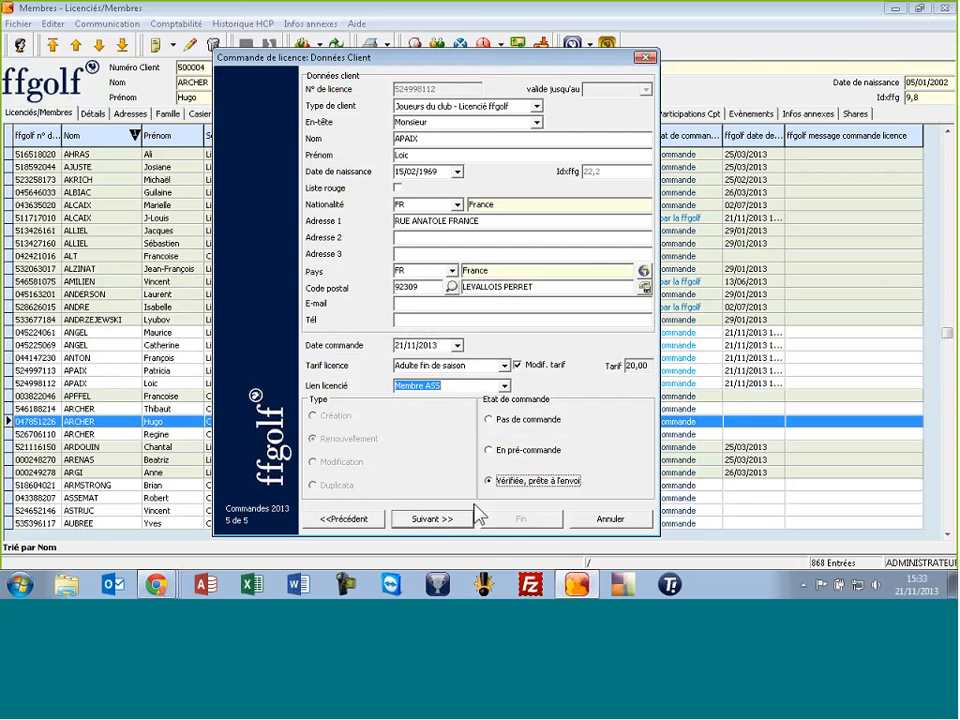
Transmit all five licence renewals to ffgolf and close the order wizard
{"action": "left_click", "coordinate": [465, 516]}
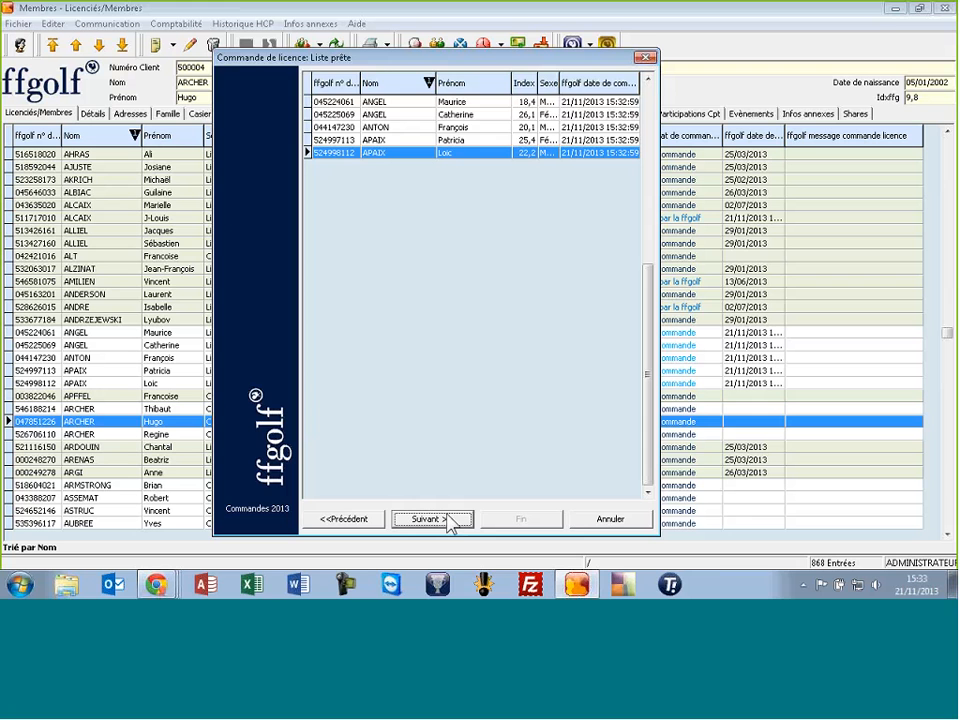
{"action": "left_click", "coordinate": [449, 521]}
{"action": "left_click", "coordinate": [482, 404]}
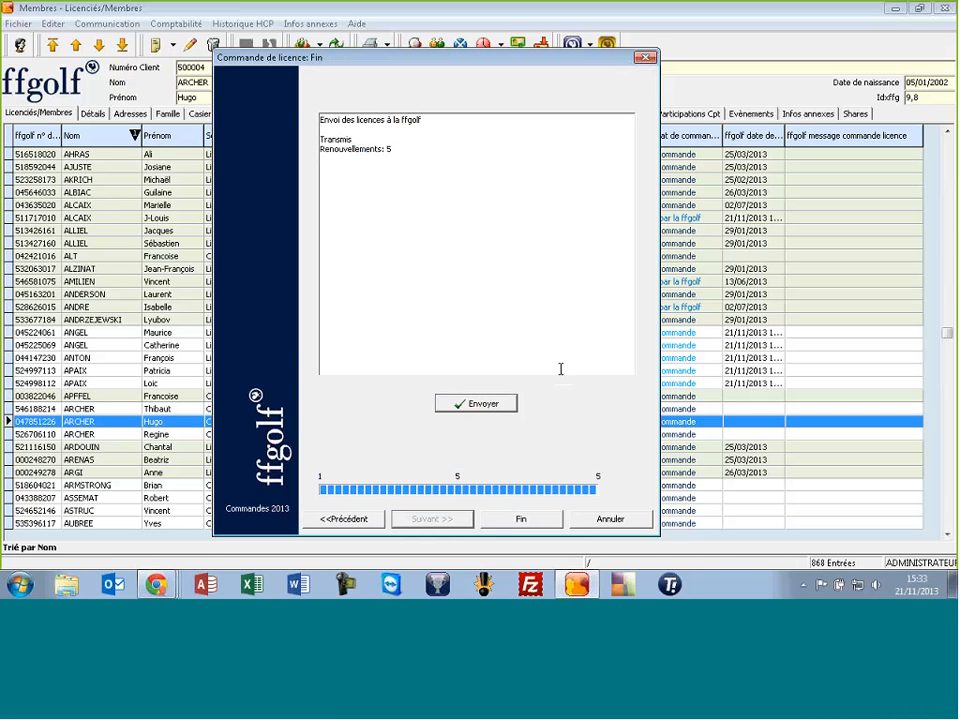
{"action": "left_click", "coordinate": [521, 519]}
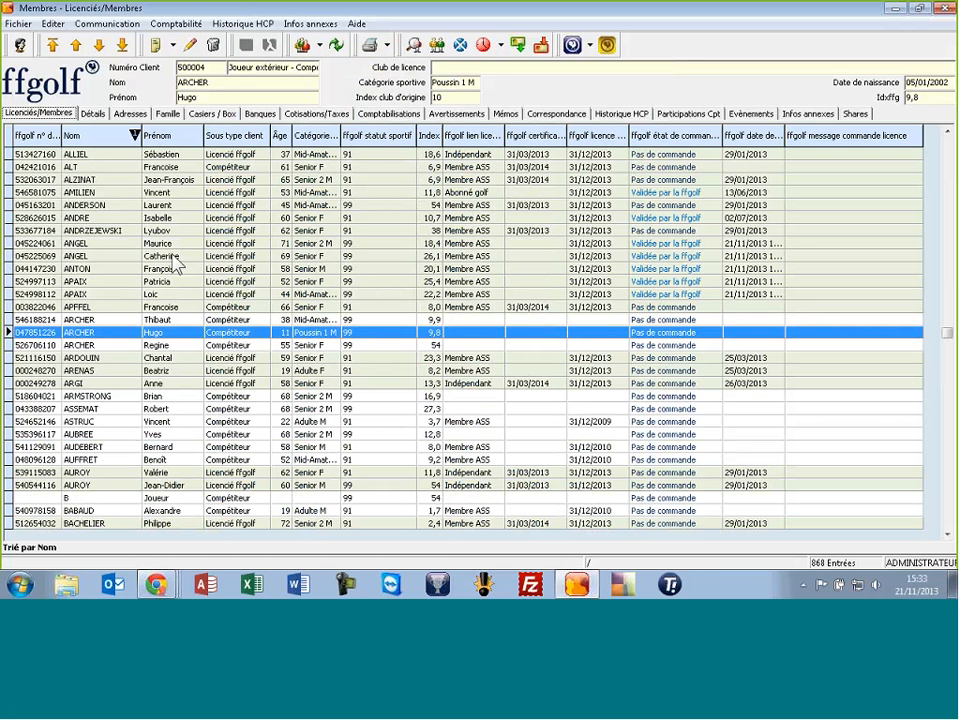
Open the first renewed member's record in the Licenciés/Membres list to confirm it reads Validée par la ffgolf
{"action": "left_click", "coordinate": [666, 247]}
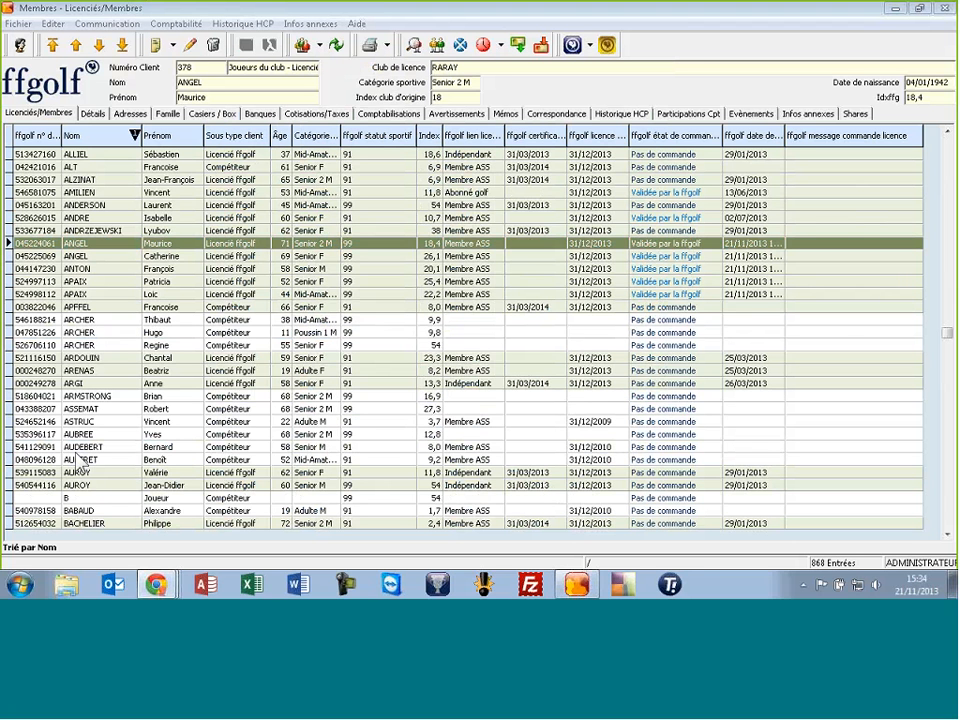
{"action": "mouse_move", "coordinate": [157, 588]}
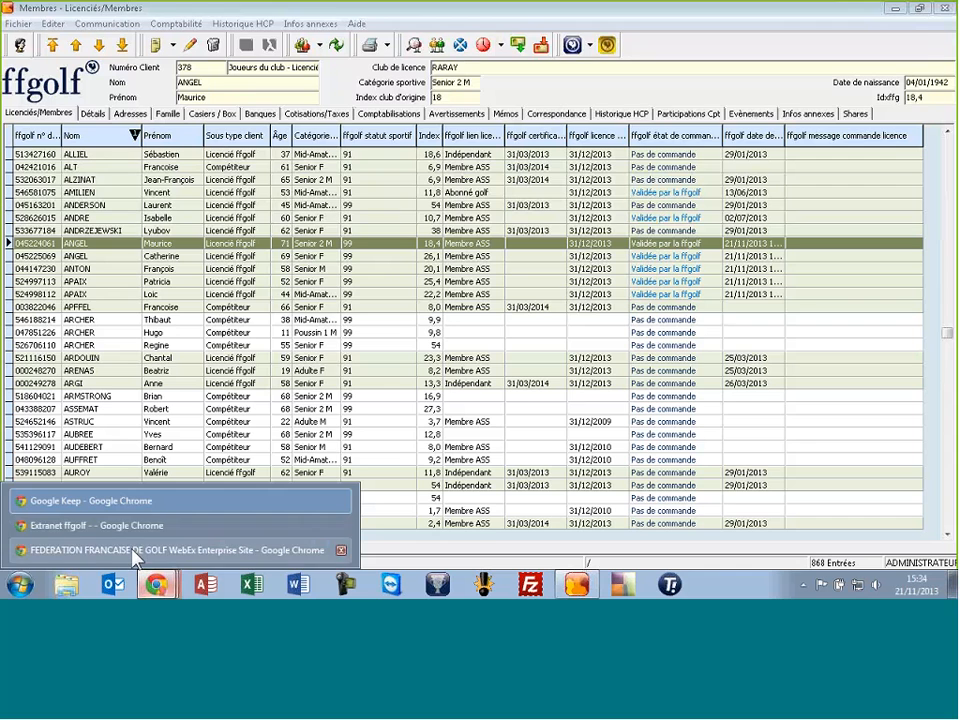
{"action": "left_click", "coordinate": [100, 525]}
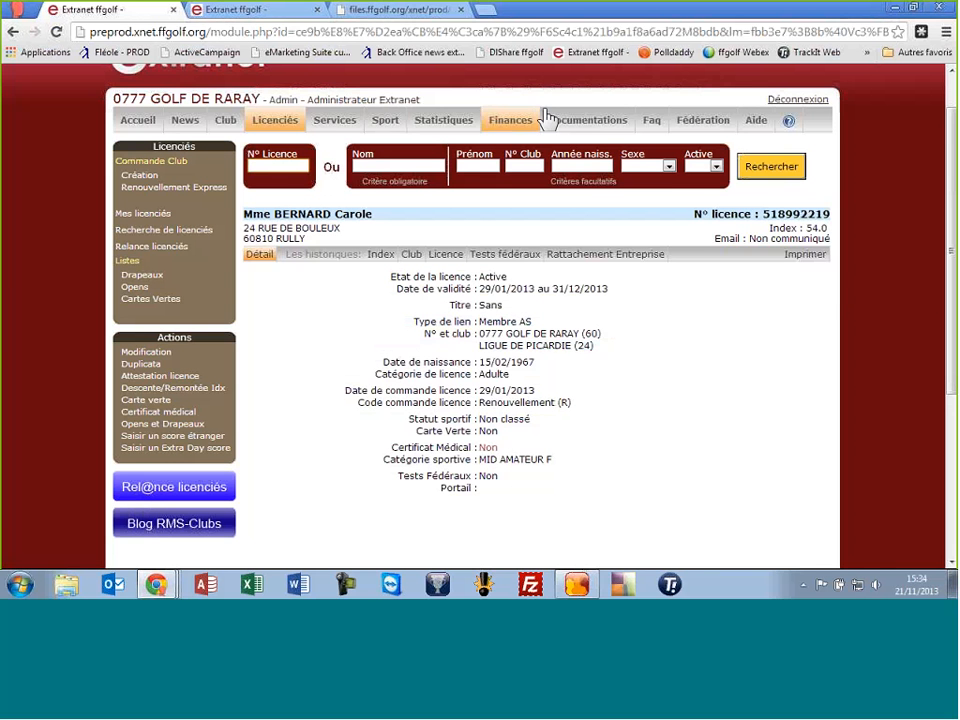
{"action": "left_click", "coordinate": [228, 32]}
{"action": "type", "text": "www."}
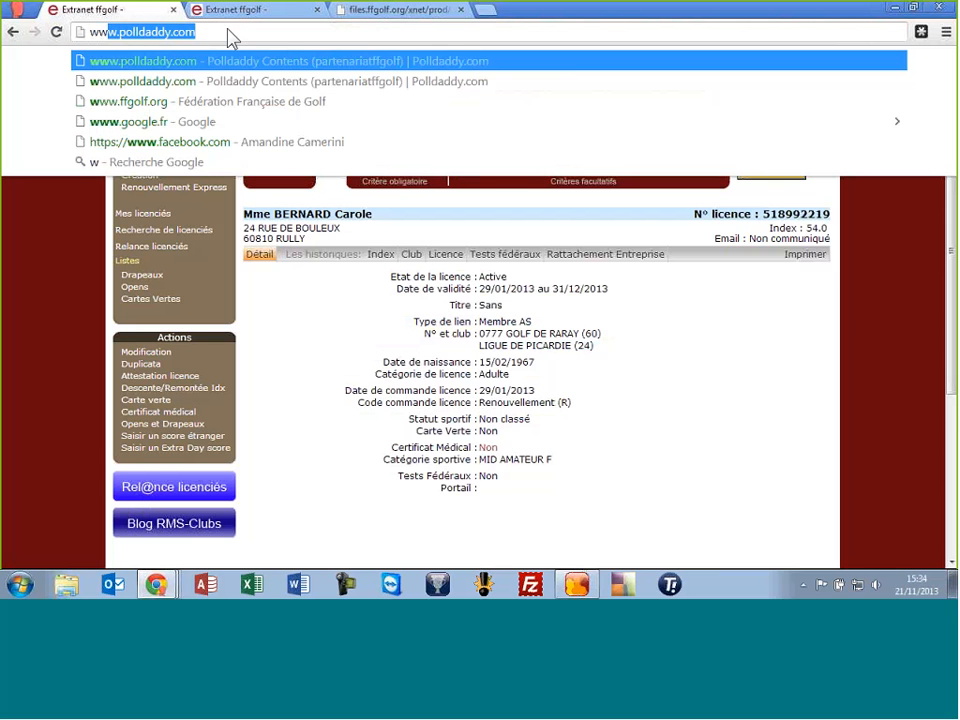
{"action": "type", "text": "ffgolf.org"}
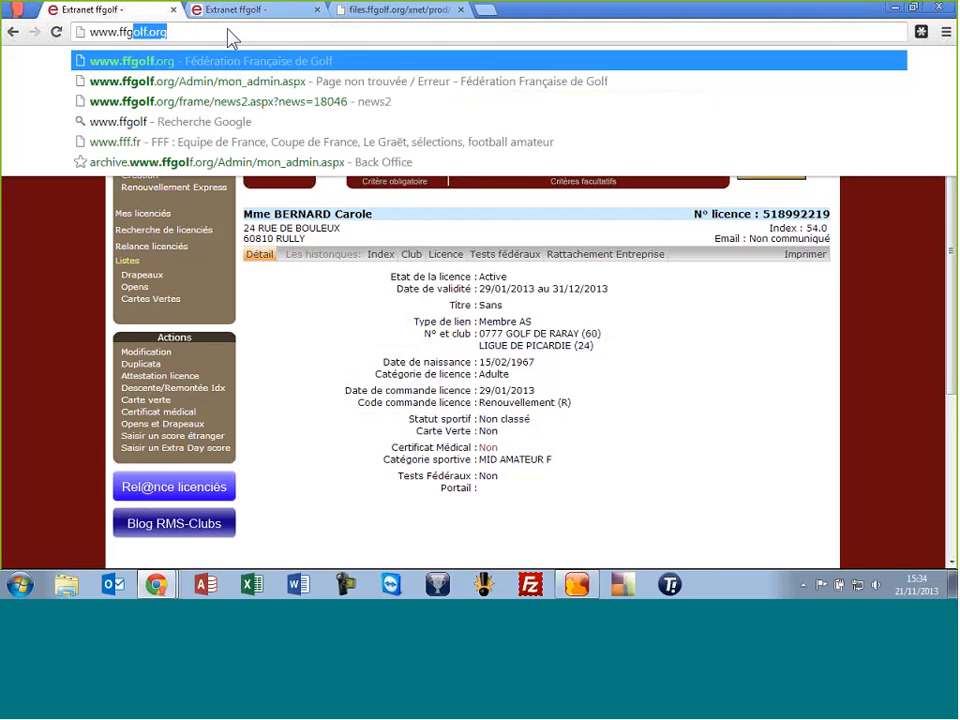
{"action": "key", "text": "Return"}
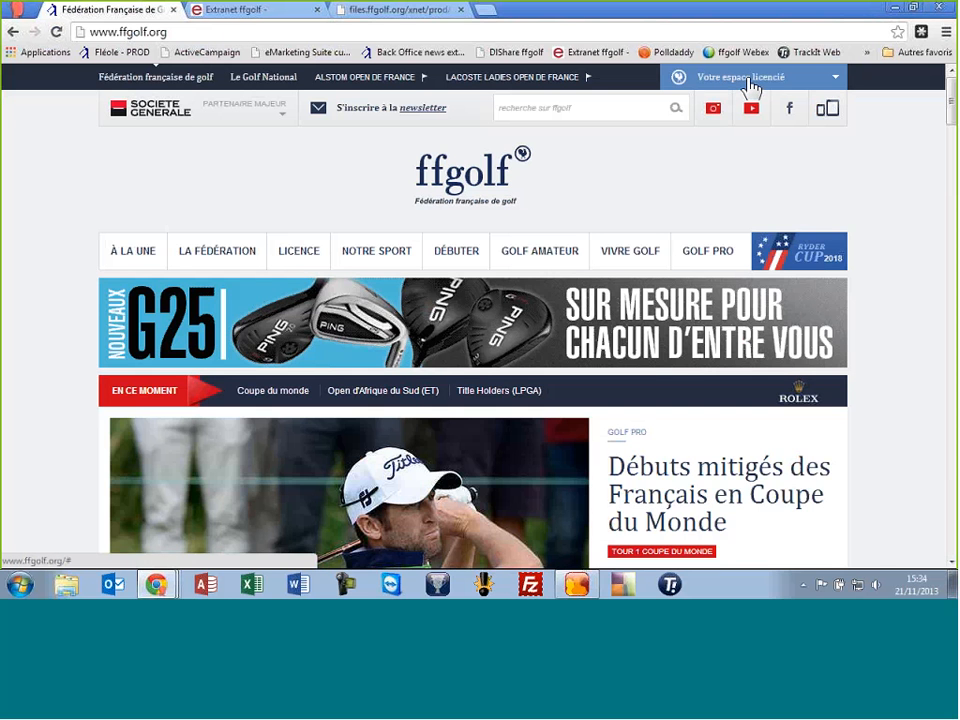
Sign in to Votre espace licencié with the licensee's licence number and password
{"action": "left_click", "coordinate": [765, 80]}
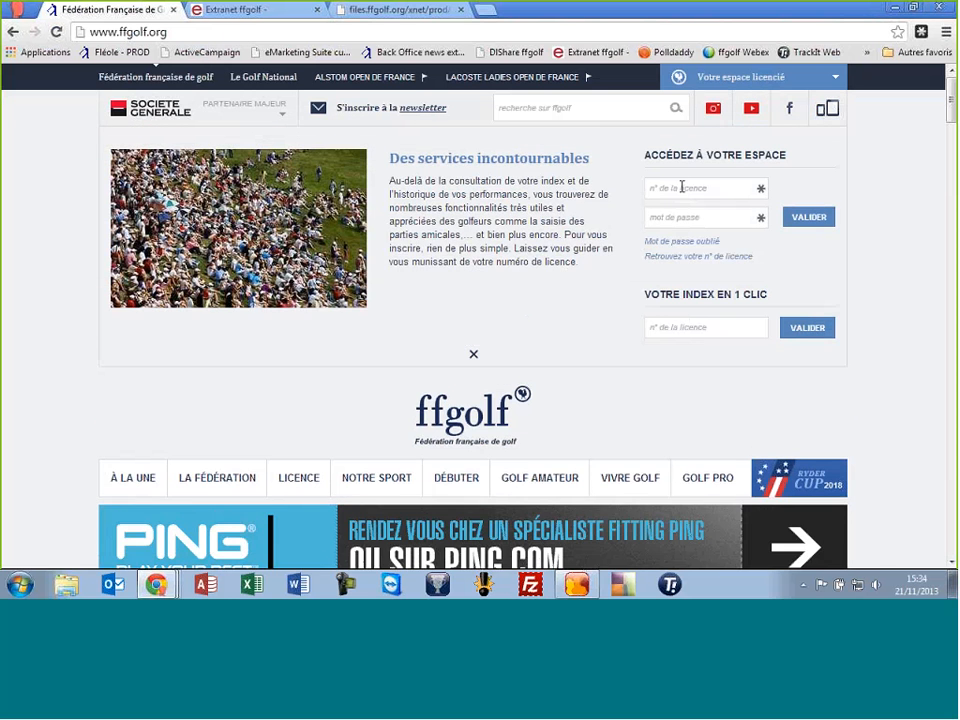
{"action": "left_click", "coordinate": [683, 188]}
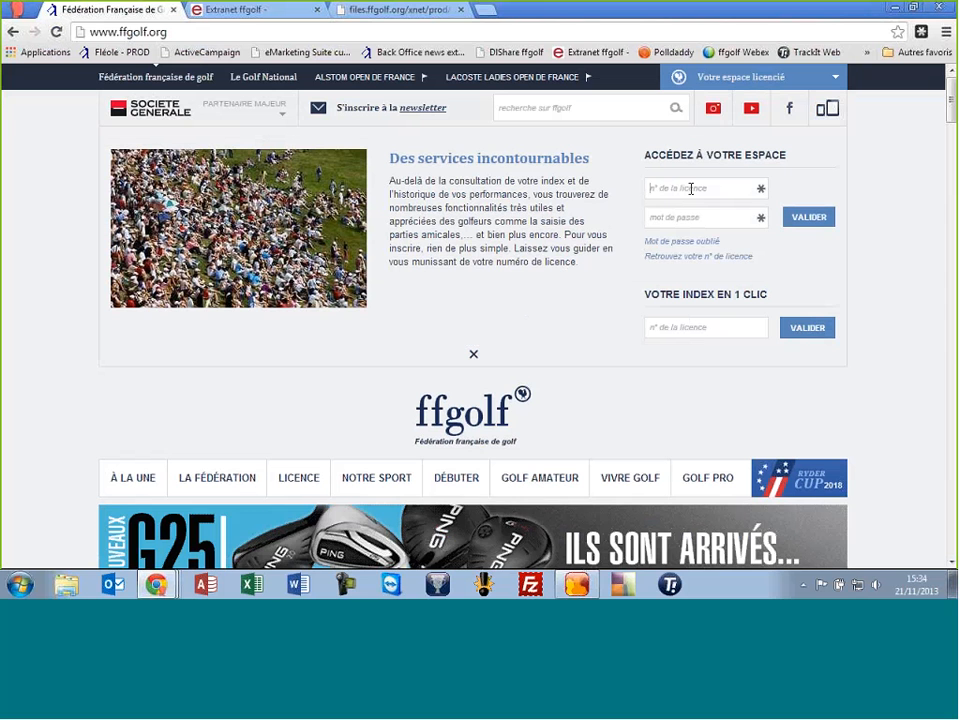
{"action": "type", "text": "00321104"}
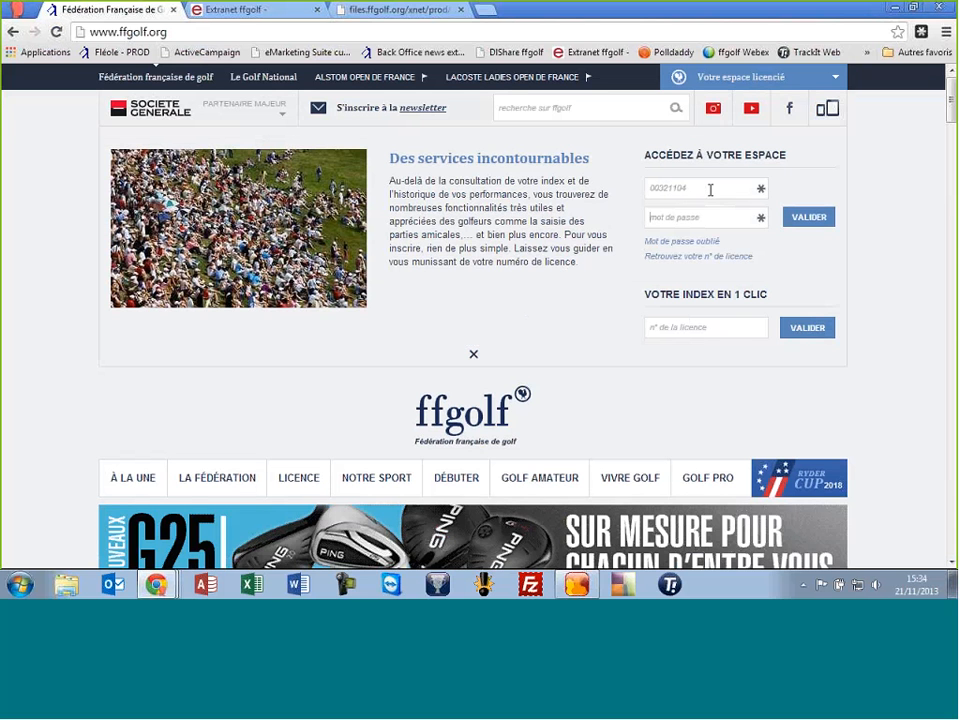
{"action": "type", "text": "••••"}
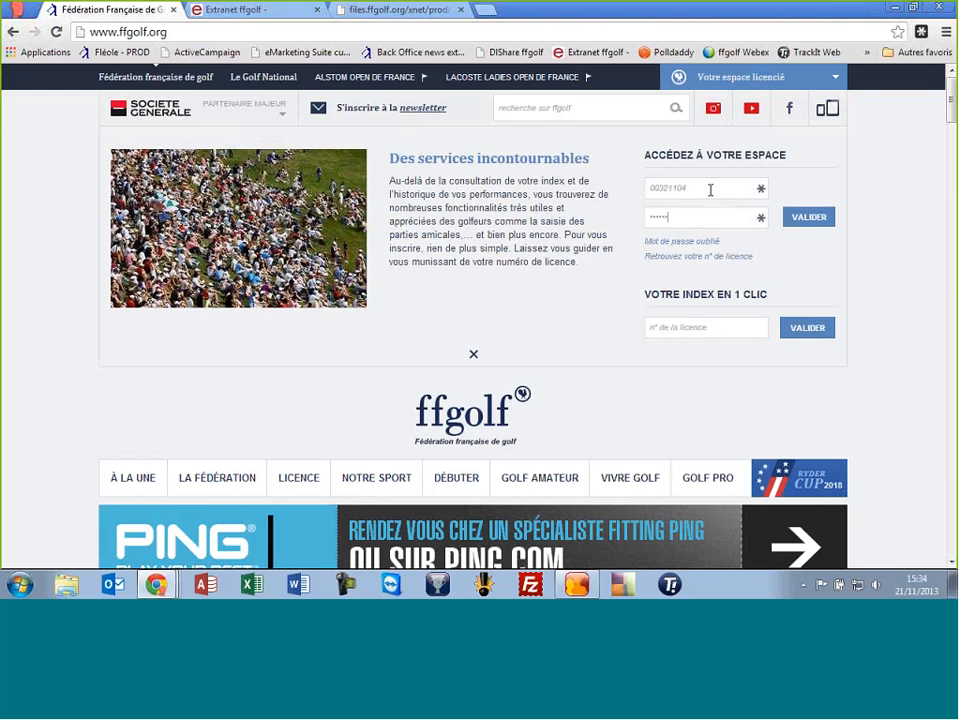
{"action": "key", "text": "Return"}
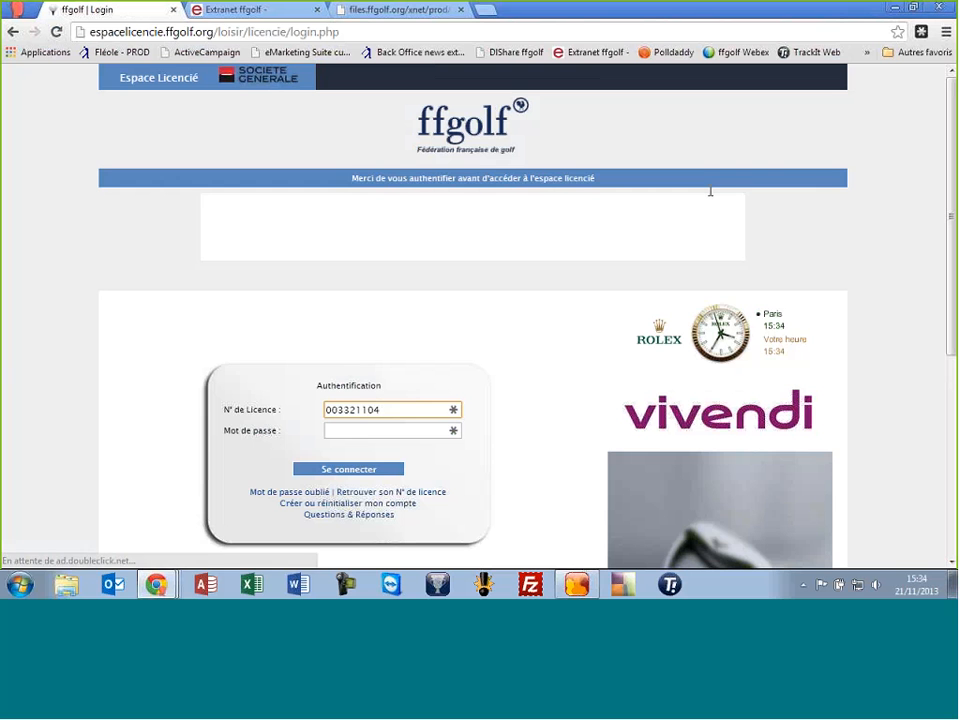
{"action": "left_click", "coordinate": [367, 431]}
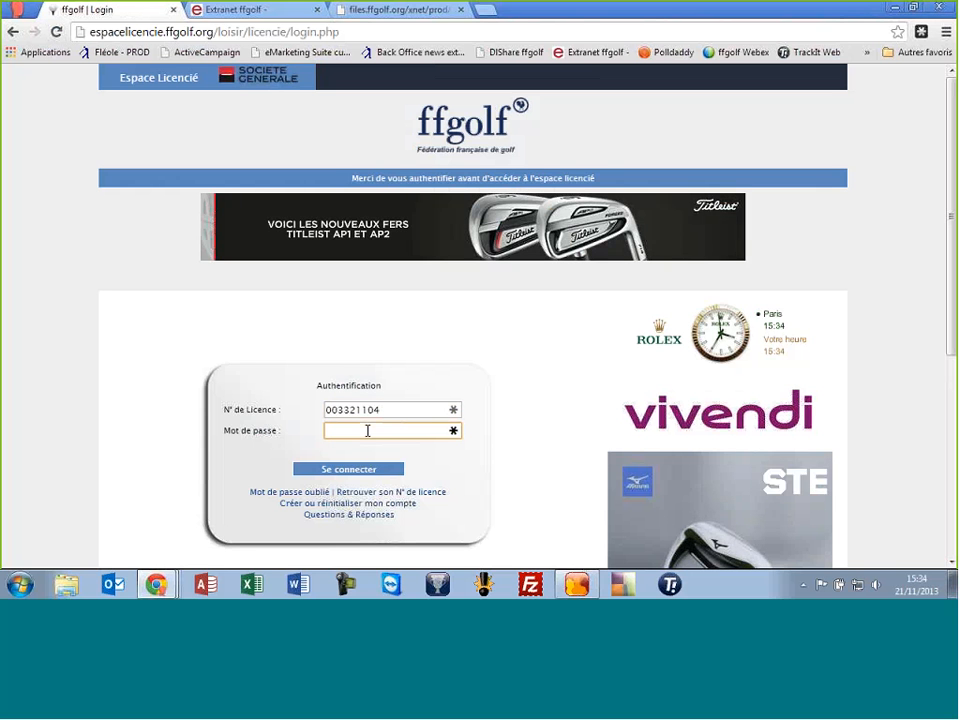
{"action": "type", "text": "******"}
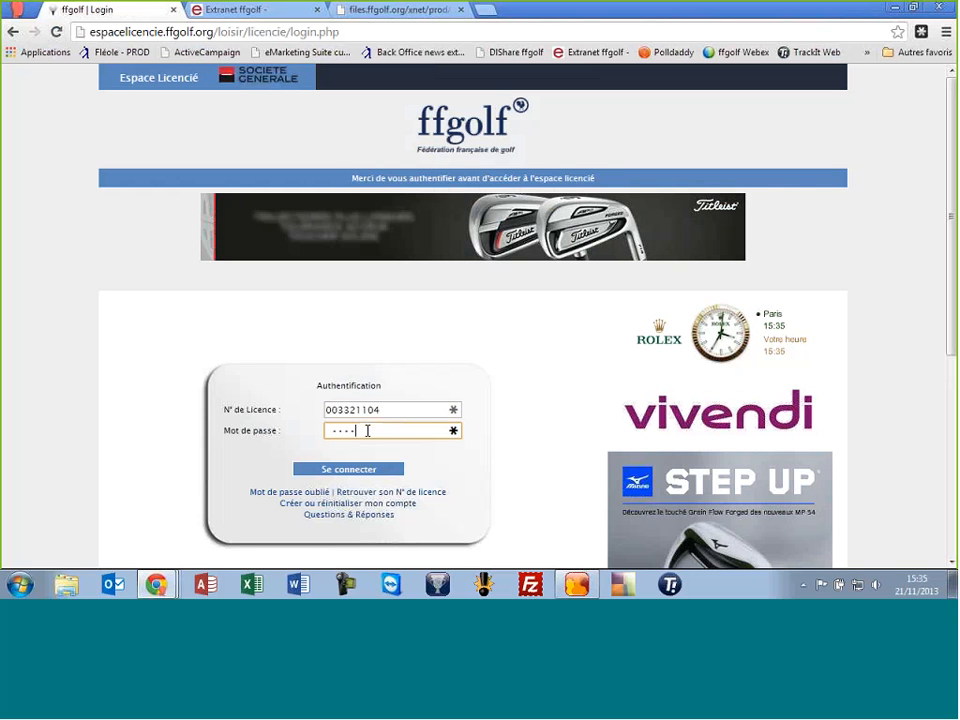
{"action": "left_click", "coordinate": [353, 470]}
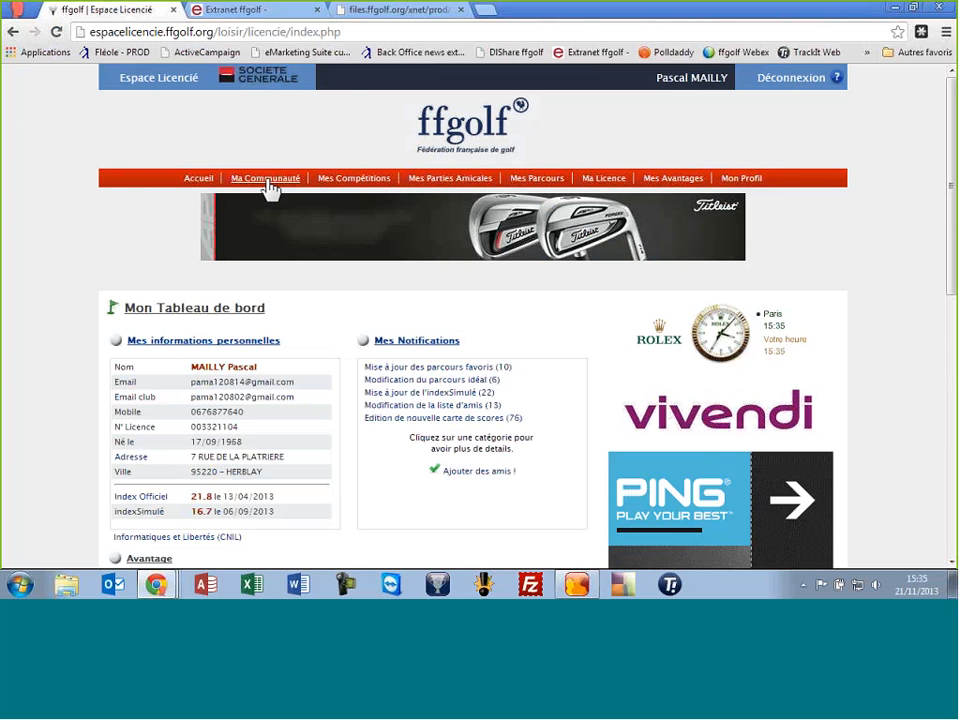
From Ma Licence, choose Modifier then Corriger so the e-mail, address, postal code and mobile fields become editable
{"action": "left_click", "coordinate": [604, 185]}
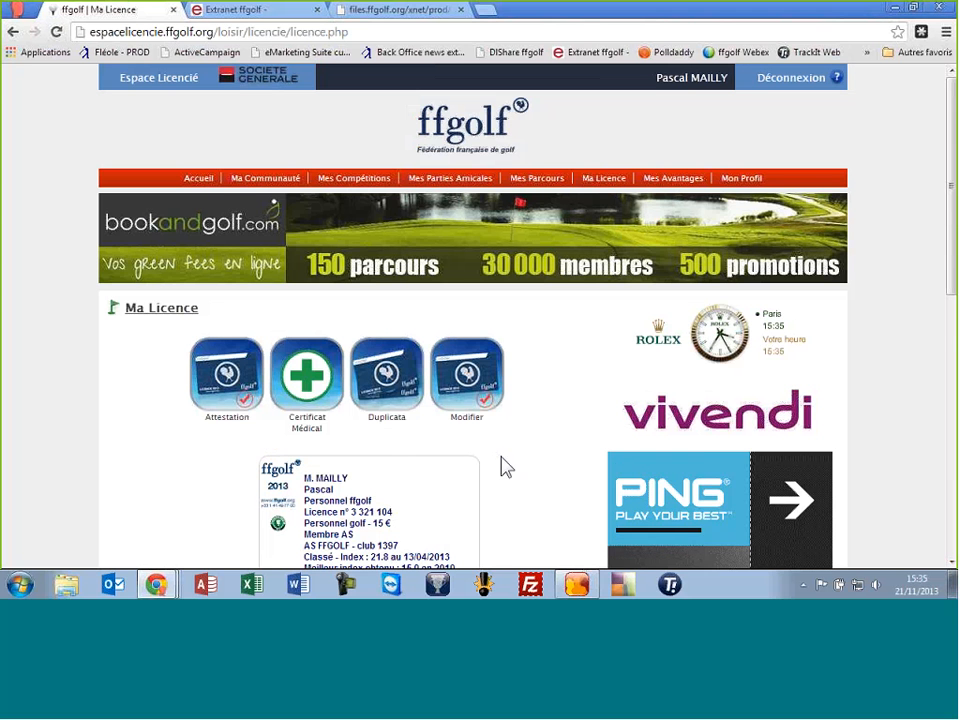
{"action": "scroll", "coordinate": [574, 377], "scroll_direction": "down", "scroll_amount": 1}
{"action": "scroll", "coordinate": [546, 353], "scroll_direction": "down", "scroll_amount": 1}
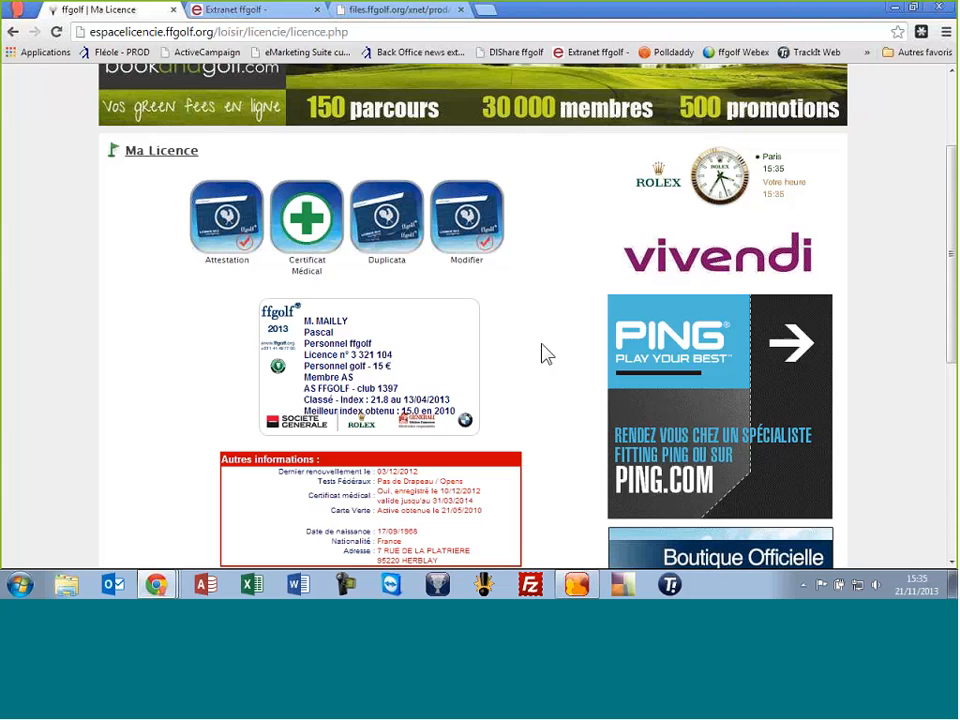
{"action": "left_click", "coordinate": [480, 218]}
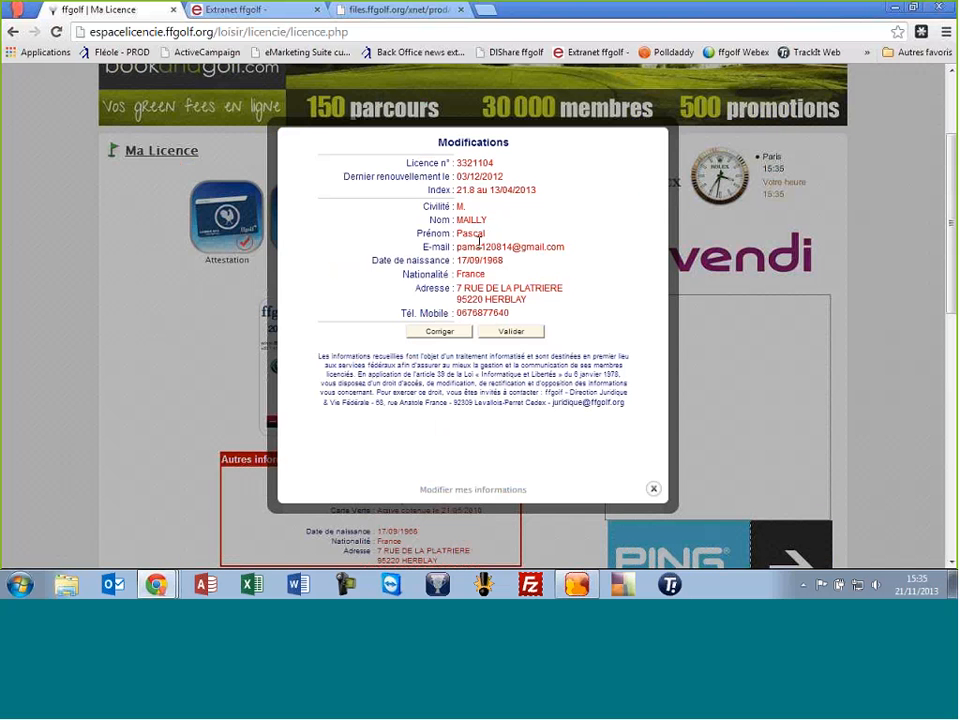
{"action": "left_click", "coordinate": [433, 332]}
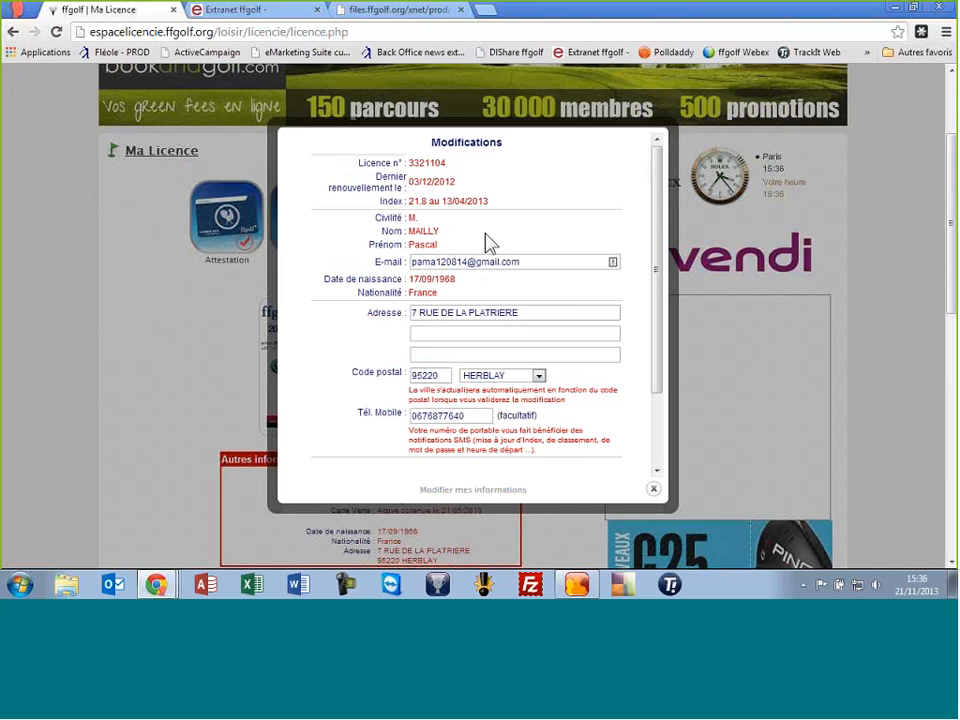
Close the Modifications dialog to return to the Ma Licence page showing the 2013 licence card
{"action": "left_click", "coordinate": [653, 488]}
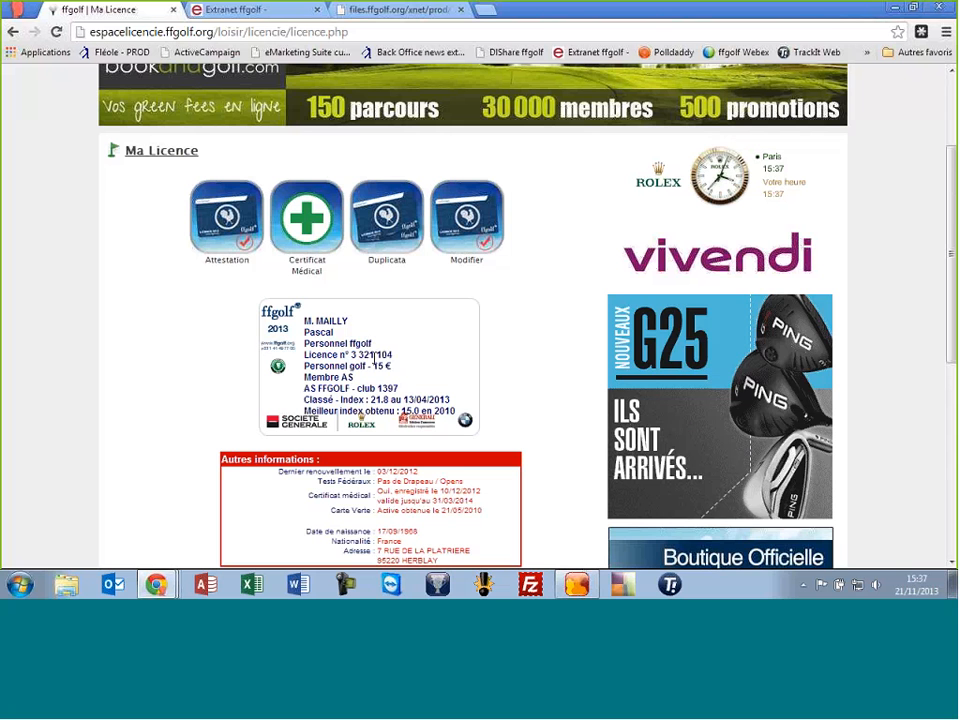
{"action": "scroll", "coordinate": [375, 360], "scroll_direction": "up", "scroll_amount": 2}
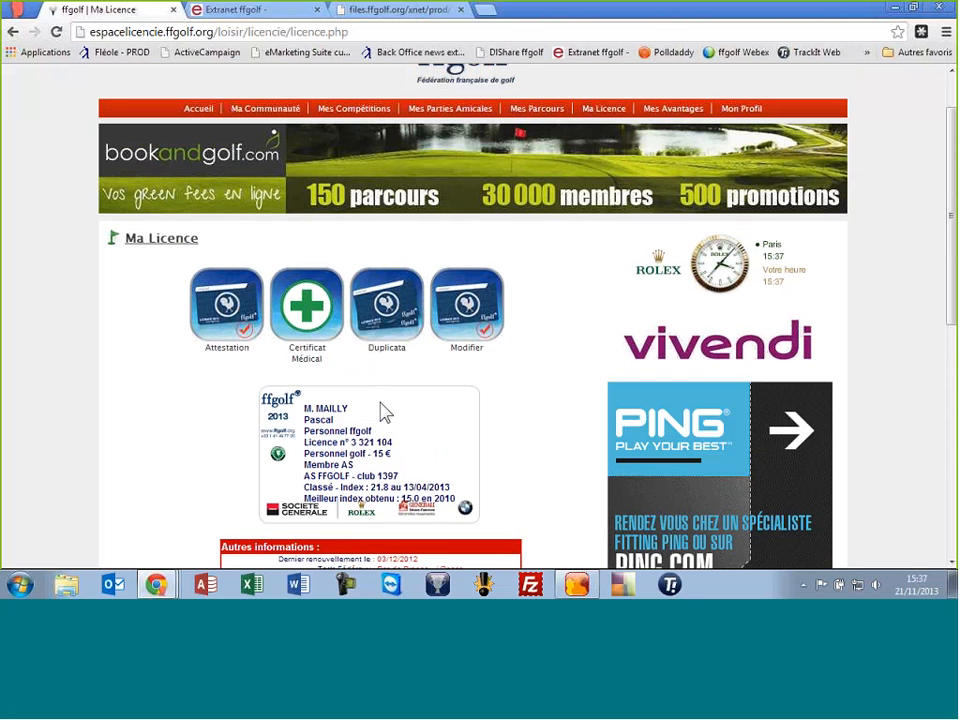
{"action": "scroll", "coordinate": [380, 411], "scroll_direction": "up", "scroll_amount": 1}
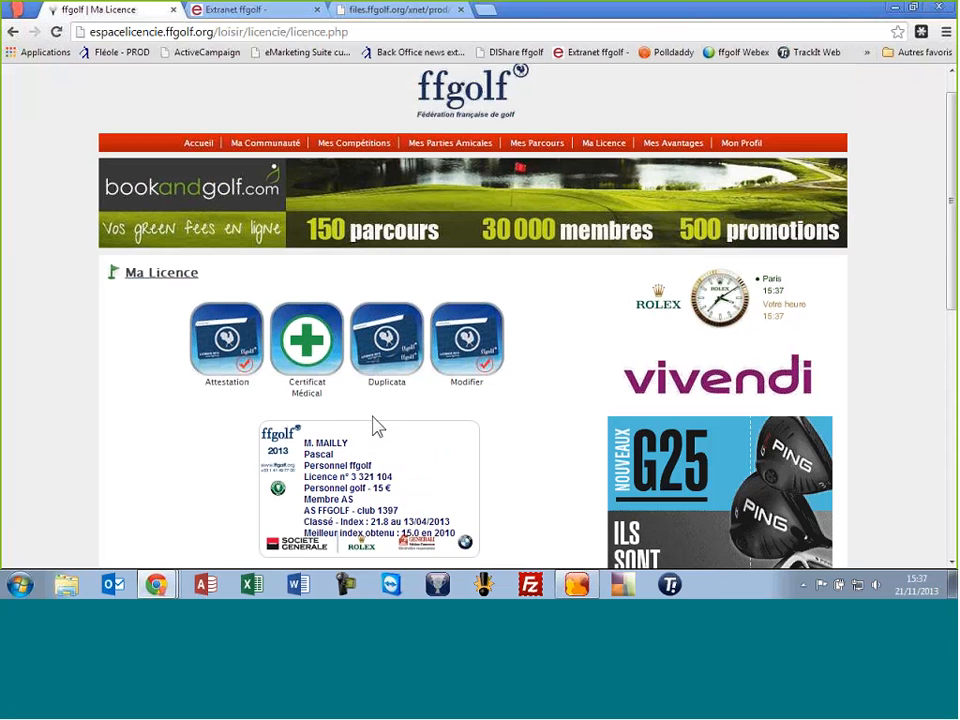
{"action": "scroll", "coordinate": [393, 440], "scroll_direction": "down", "scroll_amount": 2}
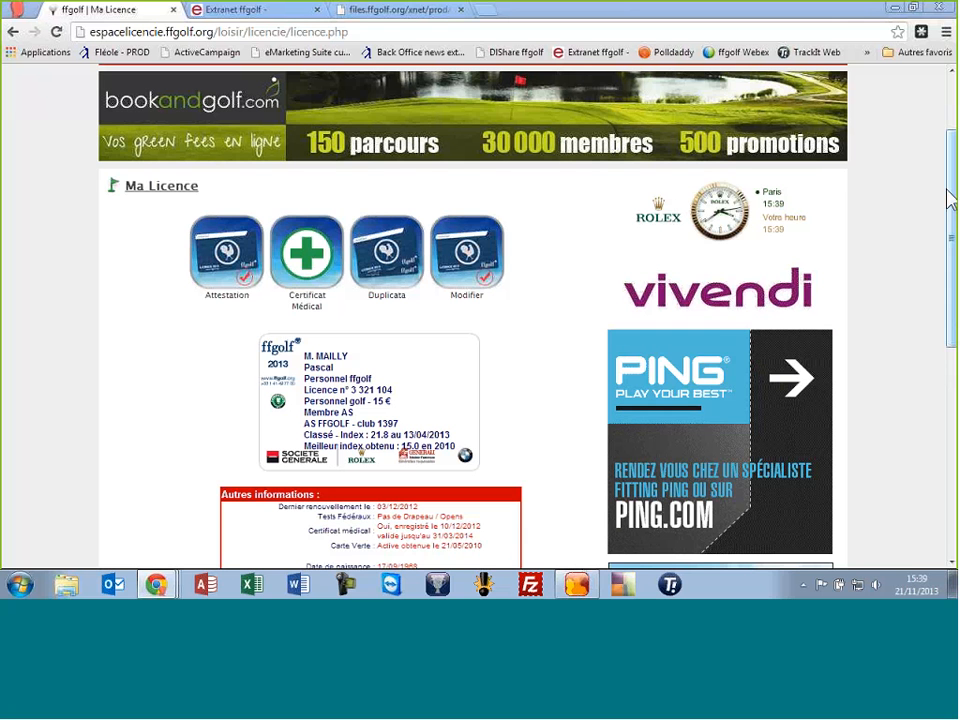
{"action": "left_click_drag", "start_coordinate": [949, 197], "coordinate": [945, 128]}
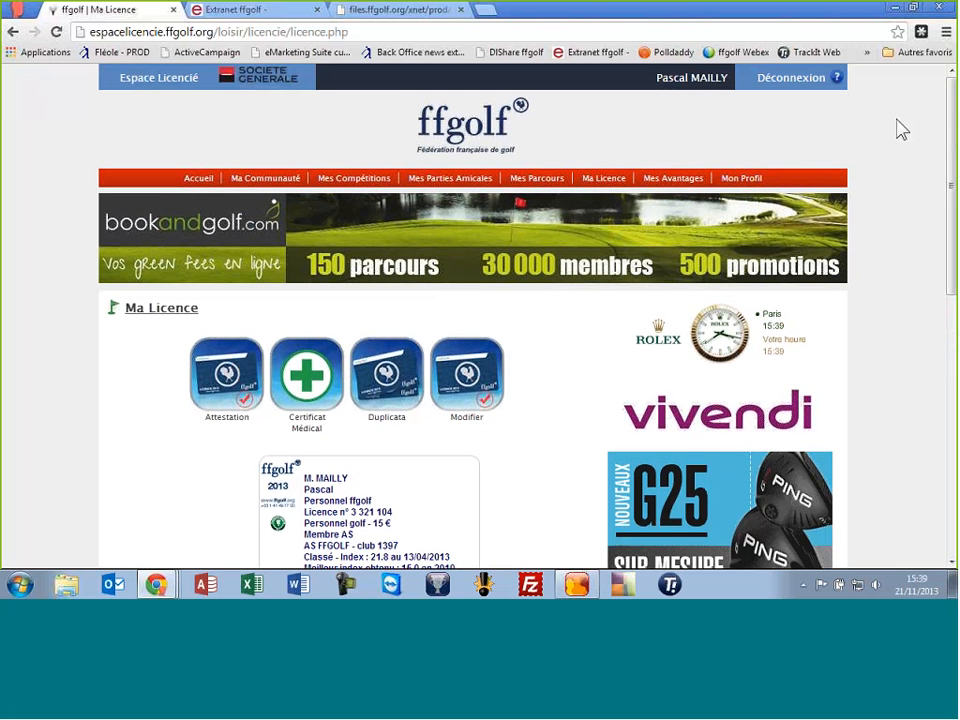